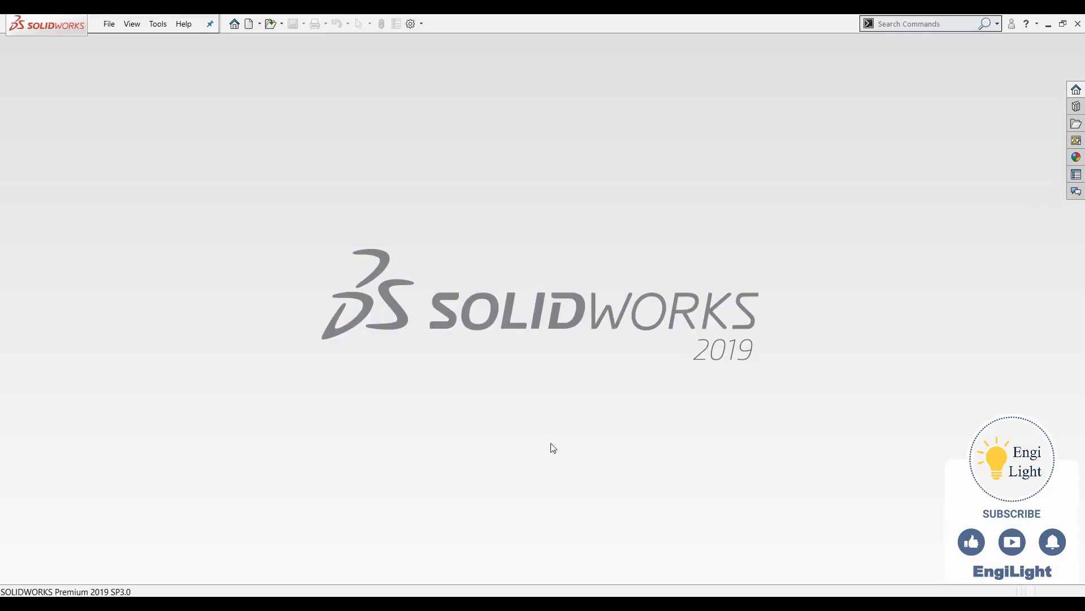
Step: Create a new part and start a sketch on the Top Plane
{"action": "key", "text": "ctrl+n"}
{"action": "left_click", "coordinate": [584, 446]}
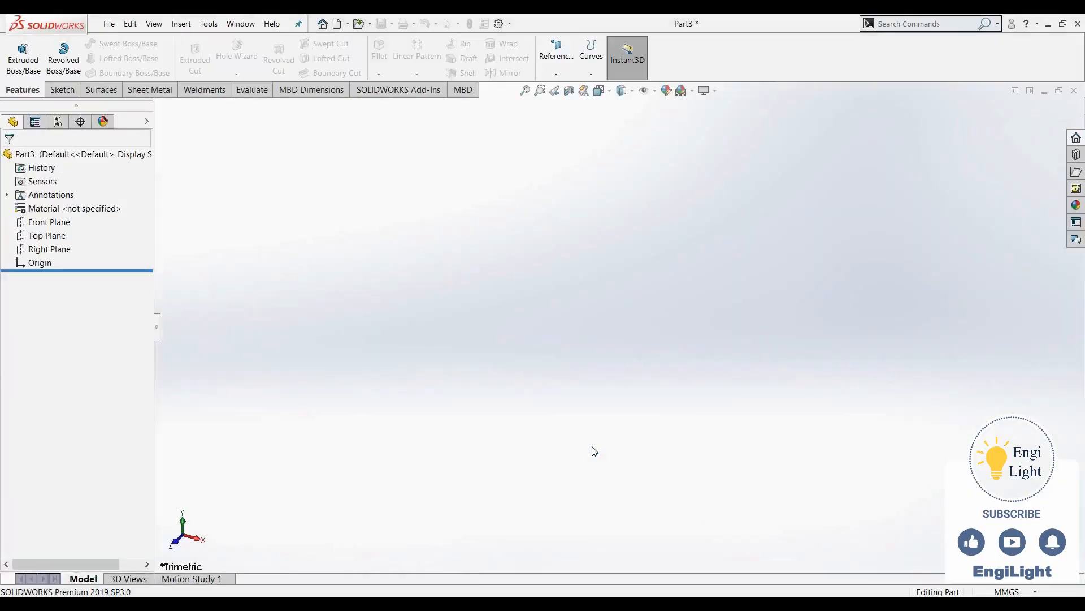
{"action": "left_click", "coordinate": [49, 235]}
{"action": "left_click", "coordinate": [55, 223]}
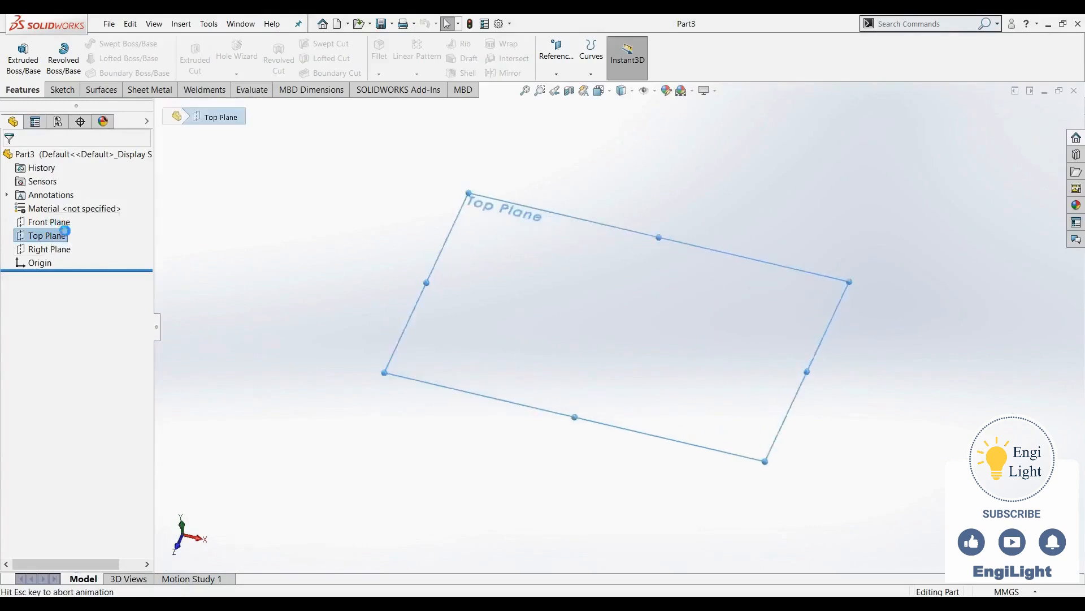
Step: Sketch a circle centred on the origin and dimension its diameter to 20 mm
{"action": "left_click", "coordinate": [128, 43]}
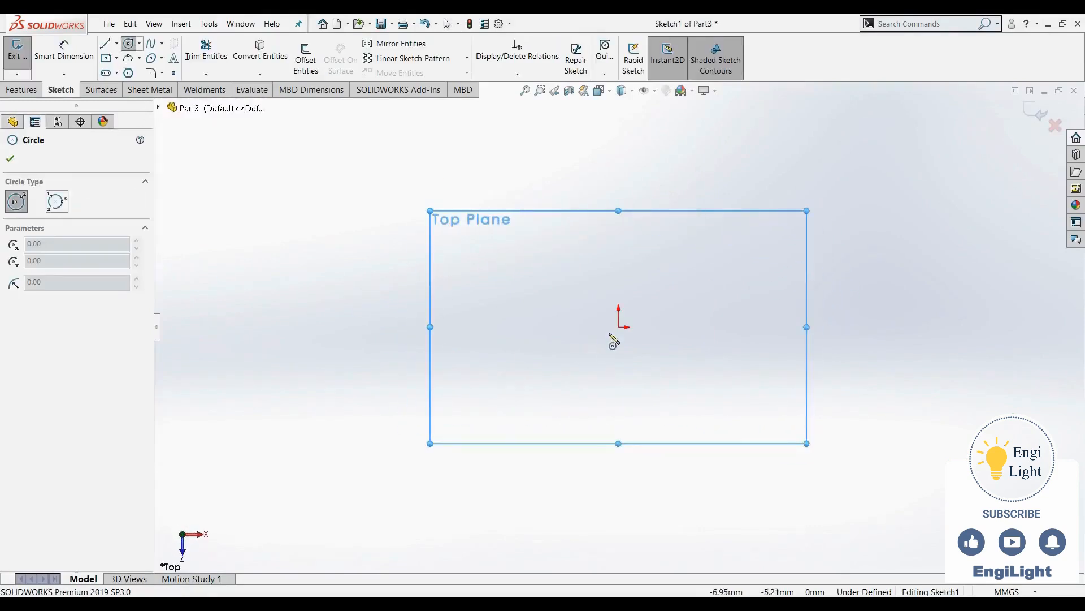
{"action": "left_click", "coordinate": [618, 326]}
{"action": "left_click", "coordinate": [581, 361]}
{"action": "right_click_drag", "start_coordinate": [700, 442], "coordinate": [693, 373]}
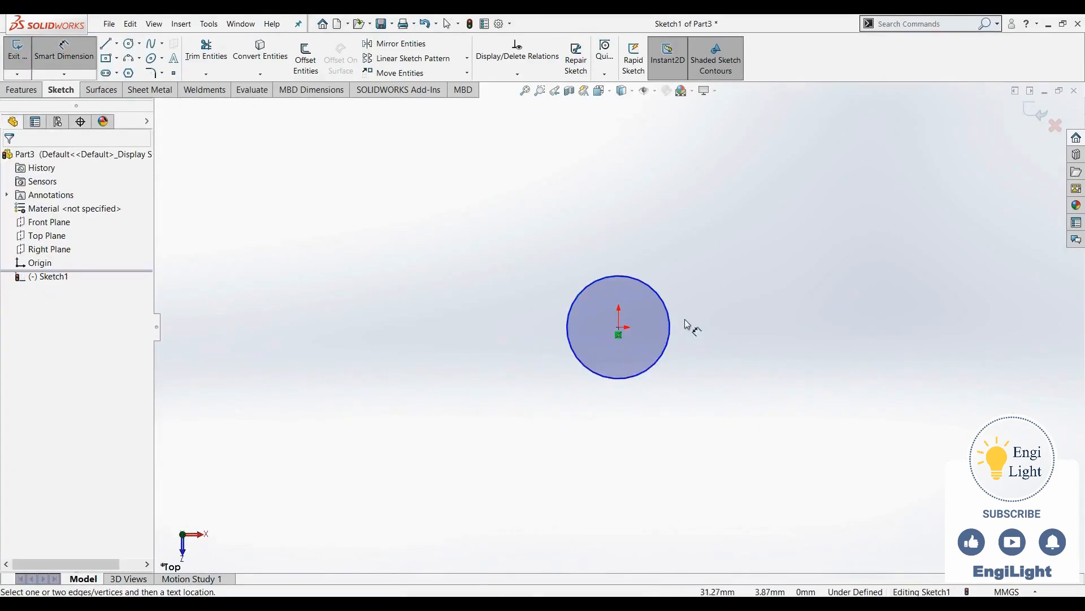
{"action": "left_click", "coordinate": [670, 334]}
{"action": "left_click", "coordinate": [721, 329]}
{"action": "type", "text": "20"}
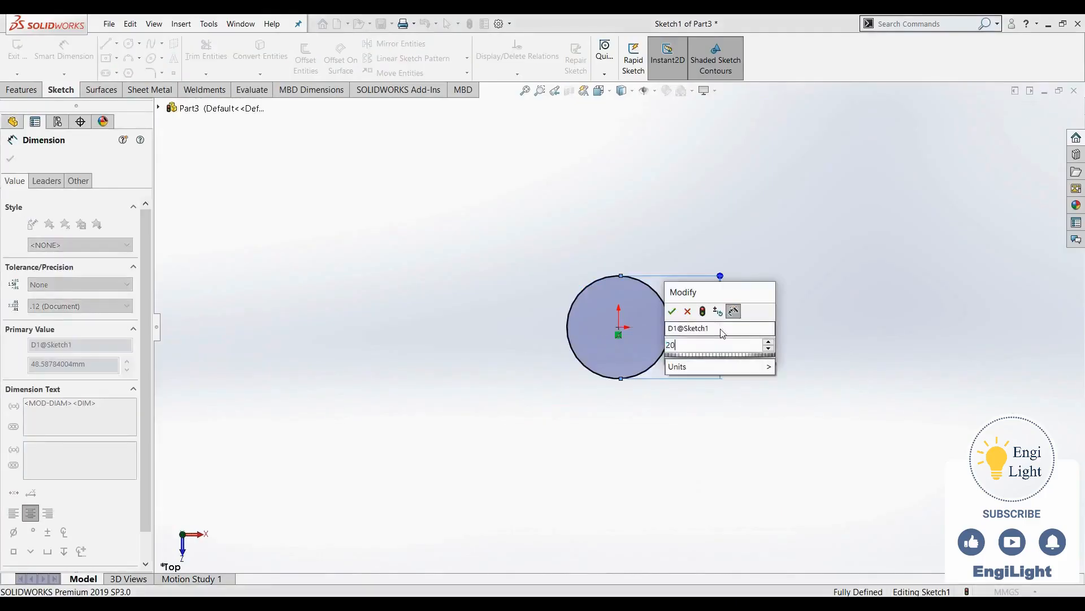
{"action": "key", "text": "Return"}
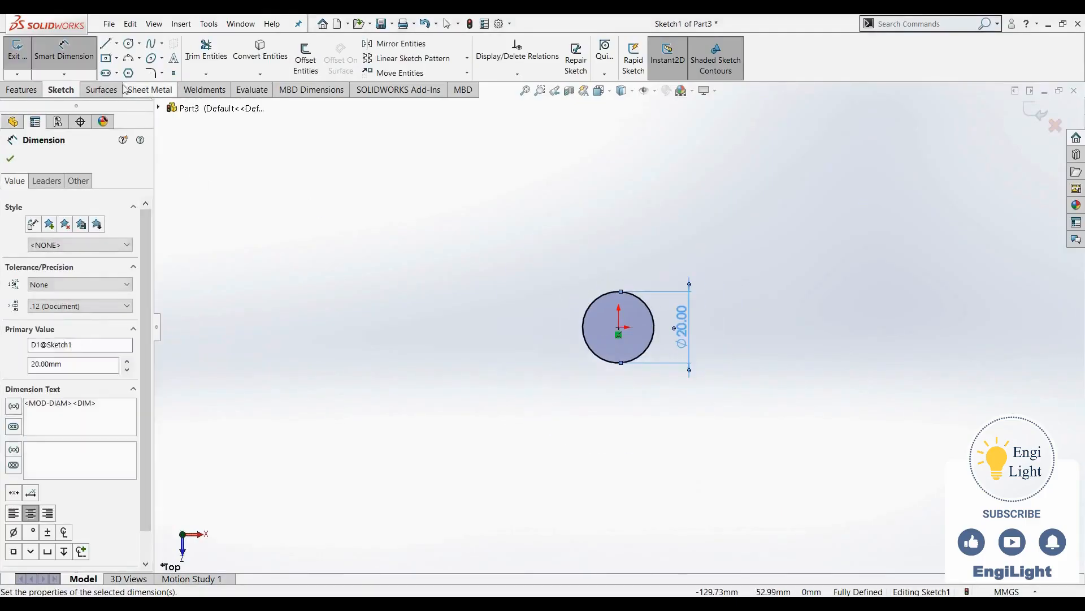
Step: Sketch a corner rectangle about 114 by 41 mm enclosing the circle
{"action": "left_click", "coordinate": [106, 58]}
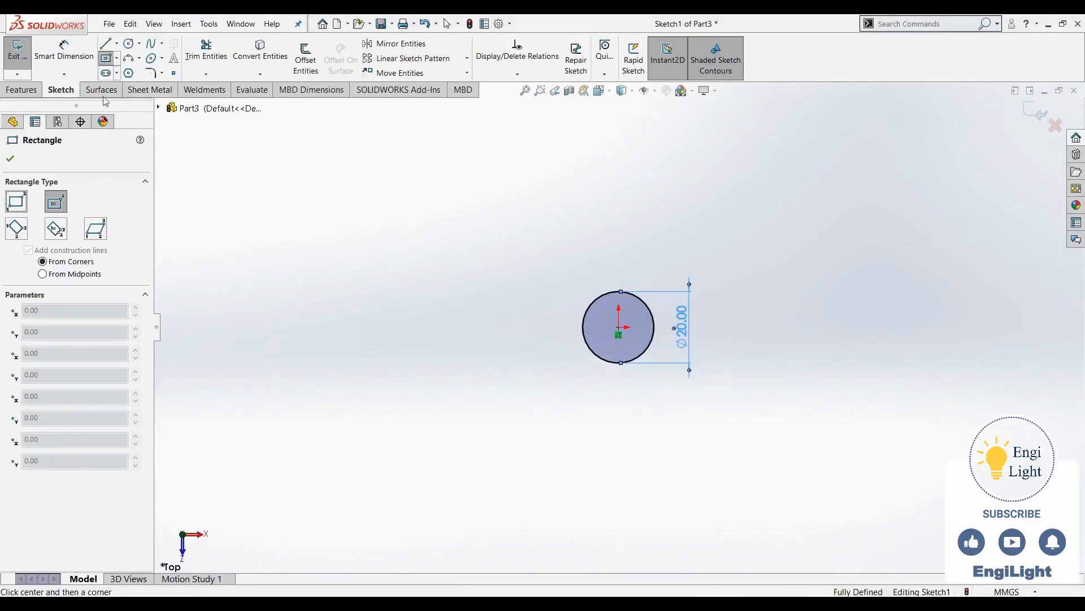
{"action": "left_click", "coordinate": [16, 203]}
{"action": "left_click", "coordinate": [370, 259]}
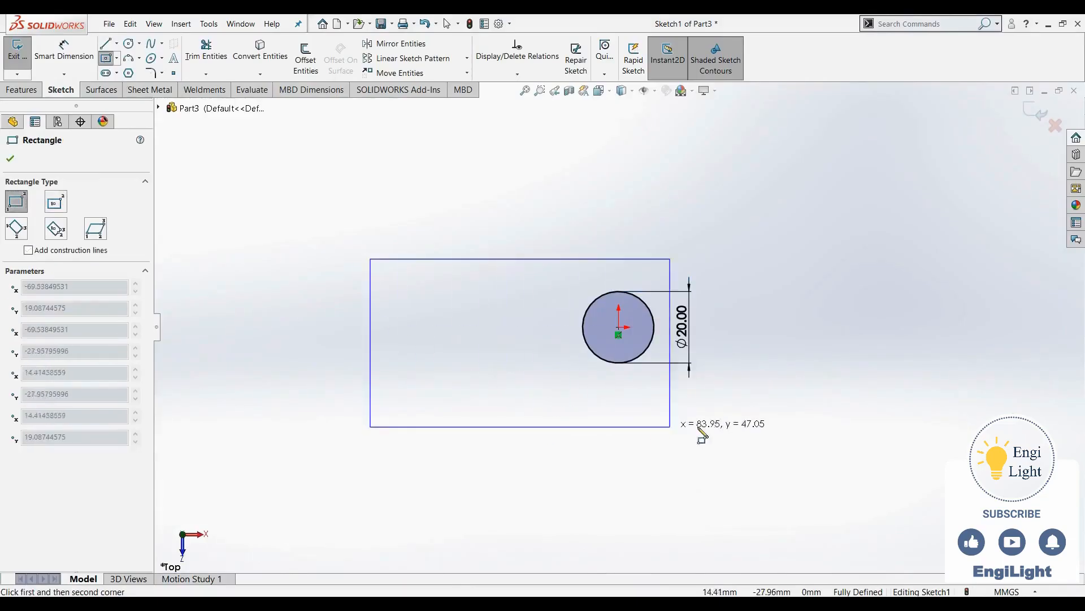
{"action": "left_click", "coordinate": [779, 406]}
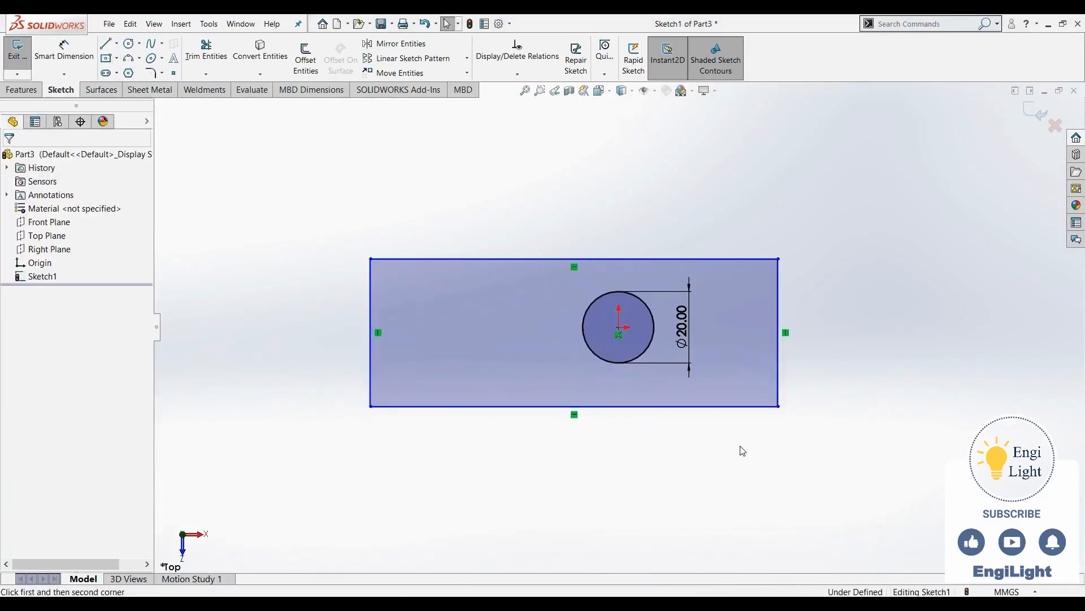
Step: Check the reference drawing 03.jpg and dimension the rectangle to 70 mm long and 40 mm high
{"action": "left_click", "coordinate": [661, 603]}
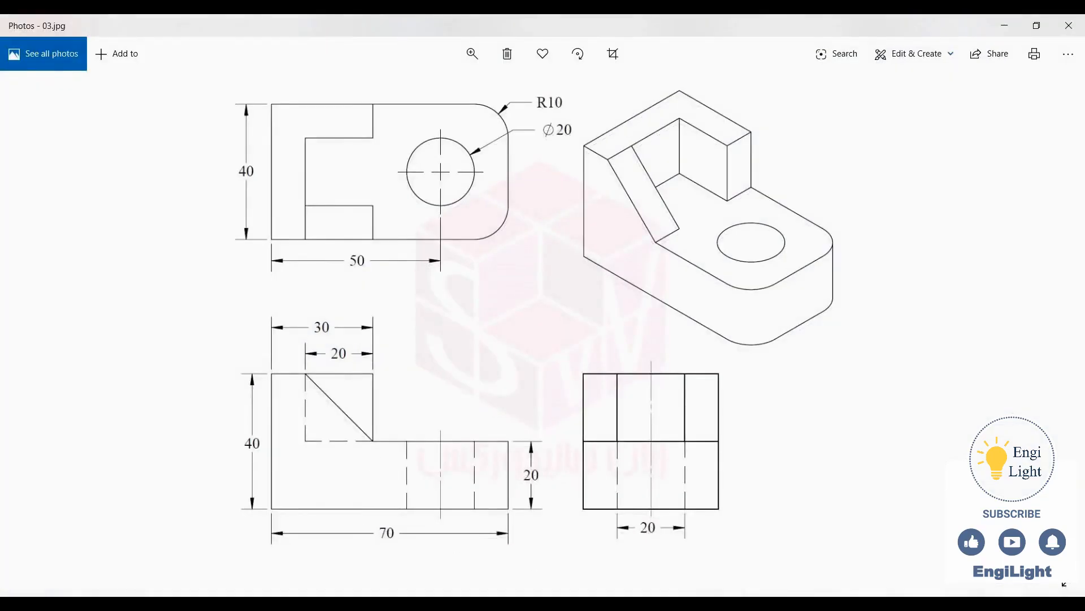
{"action": "left_click", "coordinate": [655, 603]}
{"action": "right_click_drag", "start_coordinate": [583, 442], "coordinate": [578, 335]}
{"action": "left_click", "coordinate": [534, 407]}
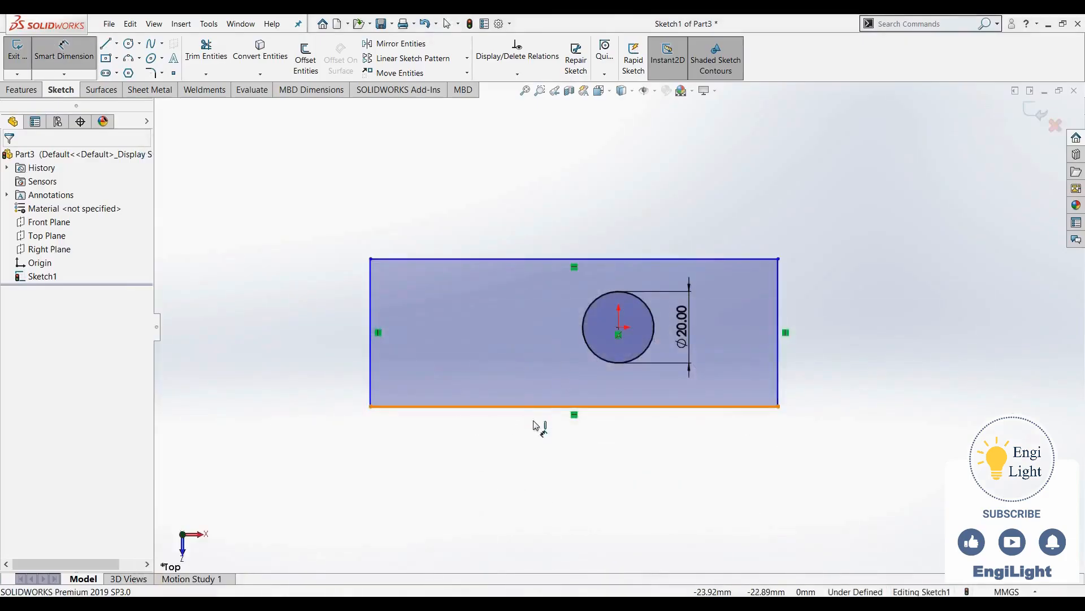
{"action": "left_click", "coordinate": [535, 470]}
{"action": "key", "text": "Escape"}
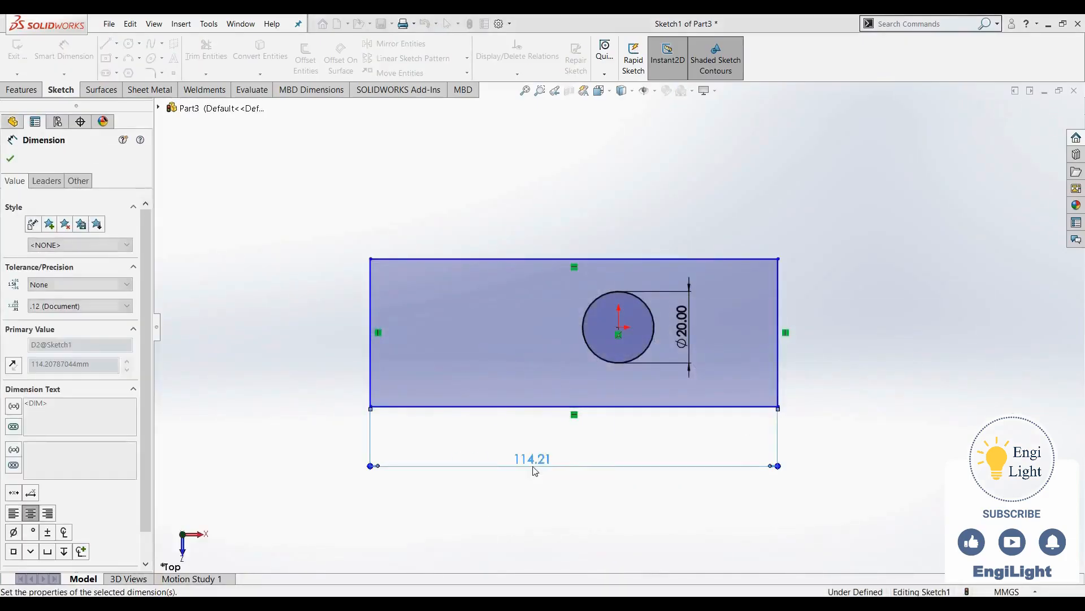
{"action": "left_click", "coordinate": [371, 350]}
{"action": "left_click", "coordinate": [310, 356]}
{"action": "type", "text": "40"}
{"action": "key", "text": "Return"}
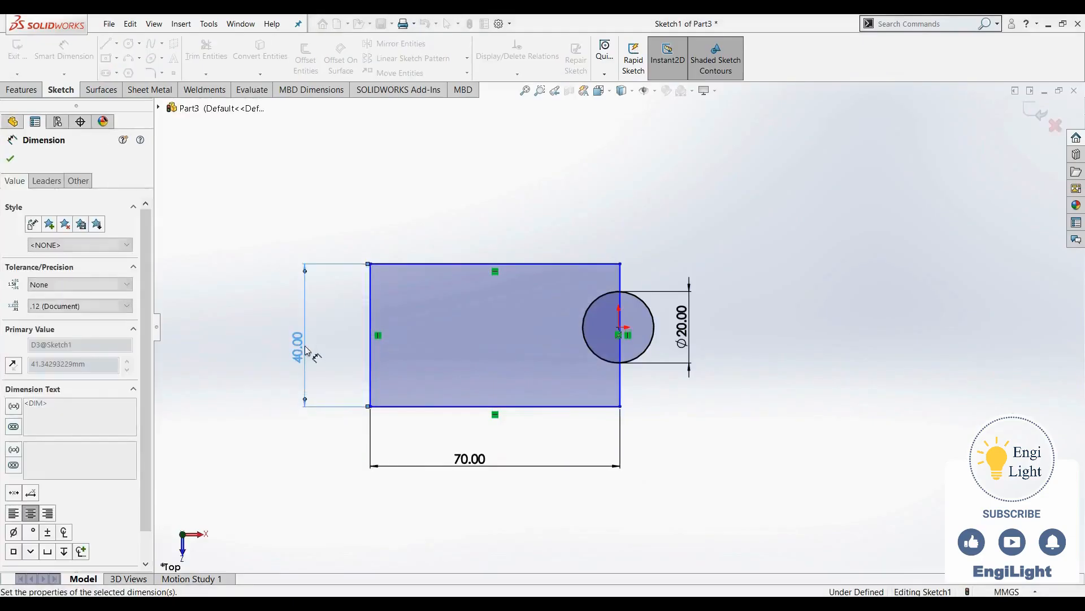
Step: Consult the reference drawing and shift the rectangle sideways until it fully encloses the circle
{"action": "left_click", "coordinate": [633, 604]}
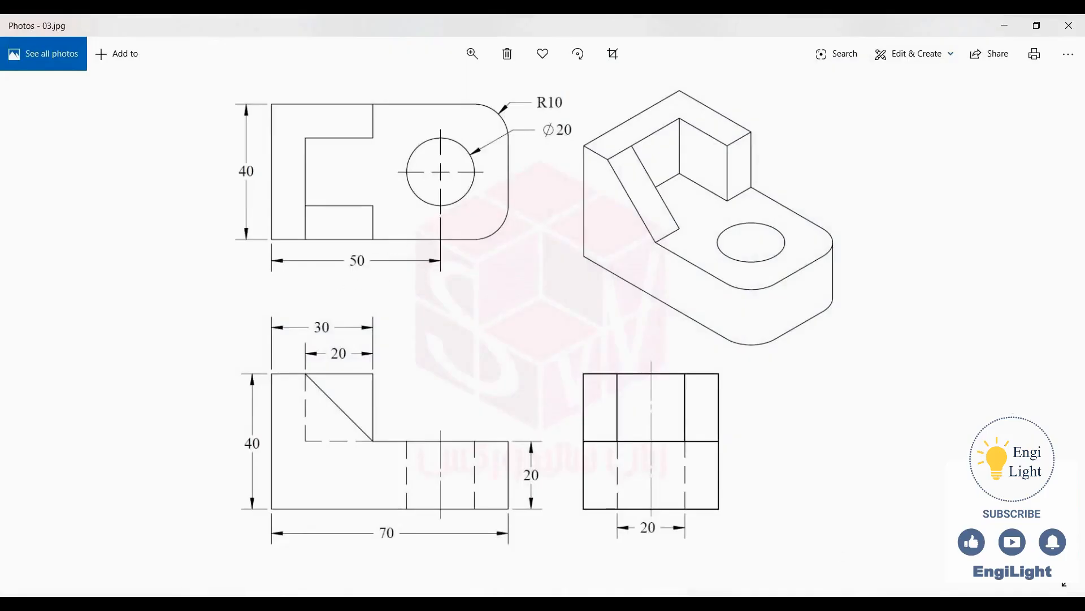
{"action": "left_click", "coordinate": [679, 604]}
{"action": "key", "text": "Escape"}
{"action": "left_click_drag", "start_coordinate": [620, 407], "coordinate": [717, 406]}
Step: Dimension the distance from the circle's centre to the rectangle's left edge as 50 mm
{"action": "right_click_drag", "start_coordinate": [684, 488], "coordinate": [687, 453]}
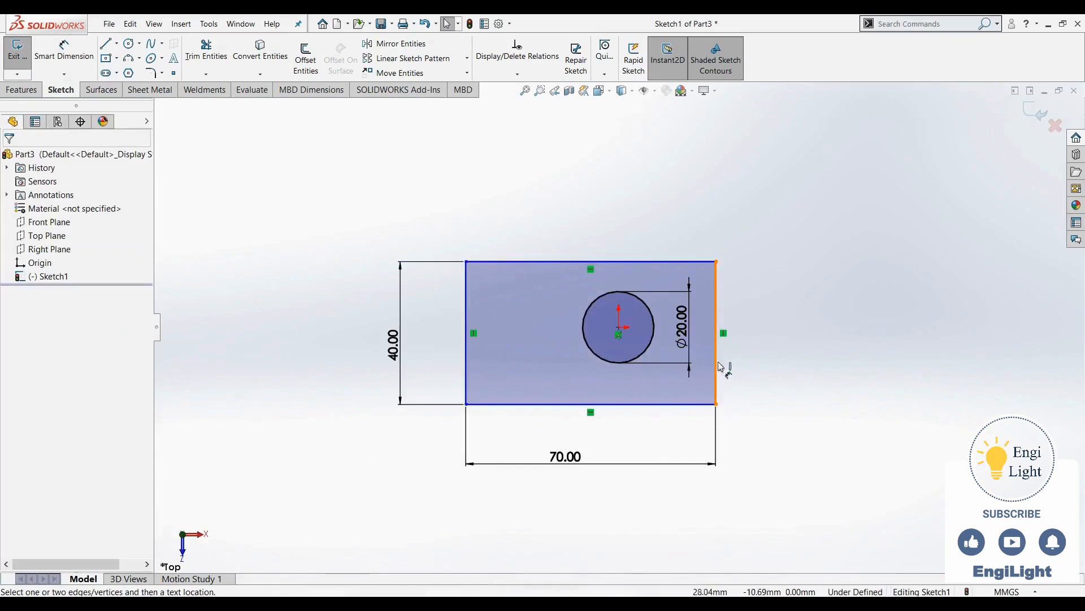
{"action": "left_click", "coordinate": [618, 332]}
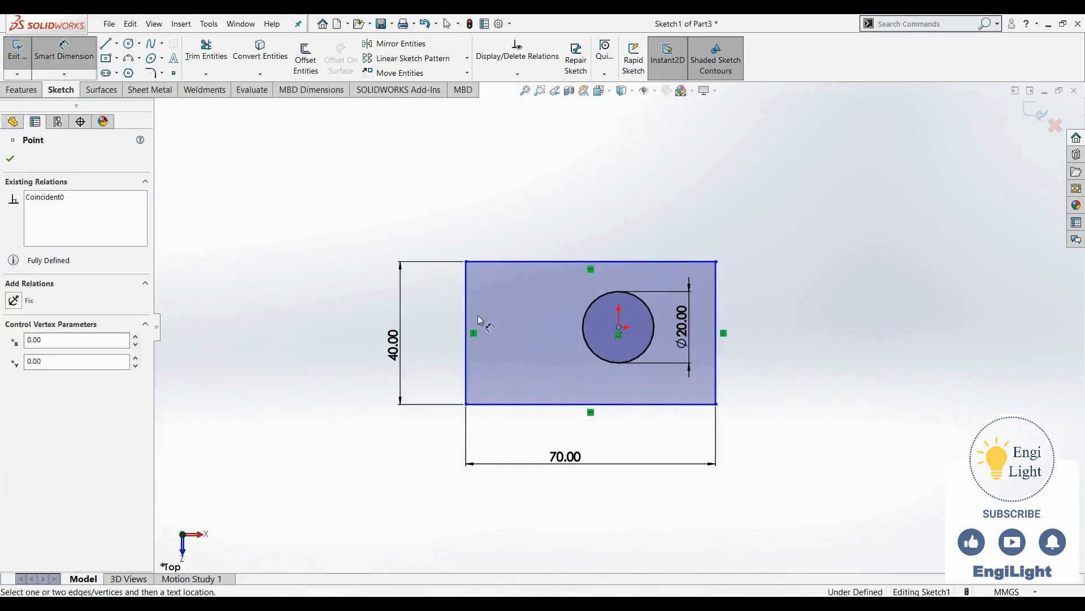
{"action": "left_click", "coordinate": [468, 317]}
{"action": "left_click", "coordinate": [541, 202]}
{"action": "type", "text": "50"}
{"action": "key", "text": "Return"}
{"action": "key", "text": "Escape"}
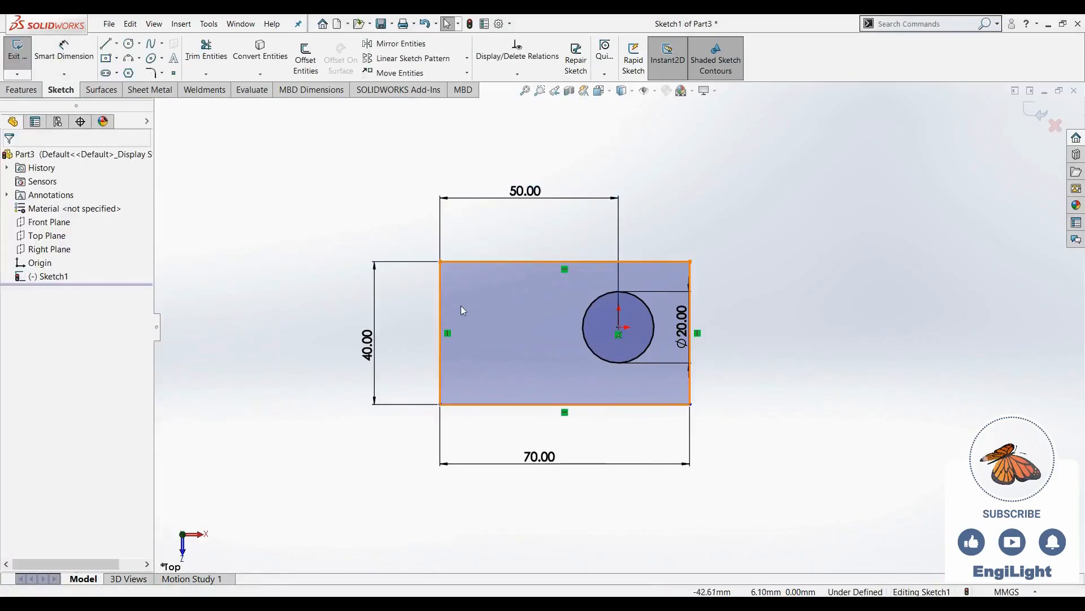
Step: Add a Horizontal relation between the midpoint of the rectangle's left edge and the circle's centre
{"action": "left_click", "coordinate": [440, 330]}
{"action": "left_click", "coordinate": [439, 331]}
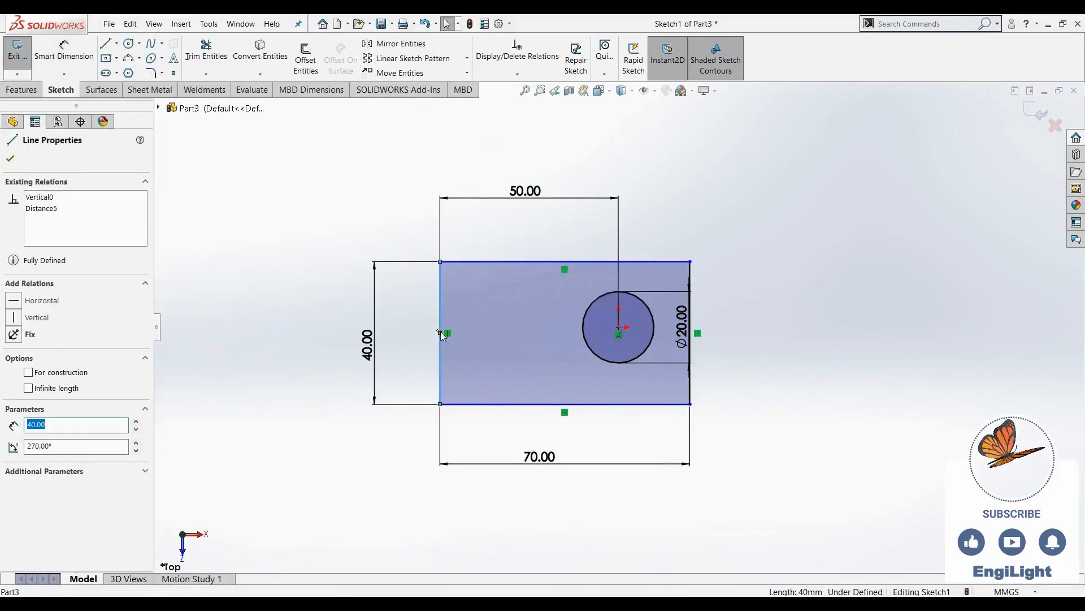
{"action": "left_click", "coordinate": [619, 328], "text": "ctrl"}
{"action": "left_click", "coordinate": [619, 328], "text": "ctrl"}
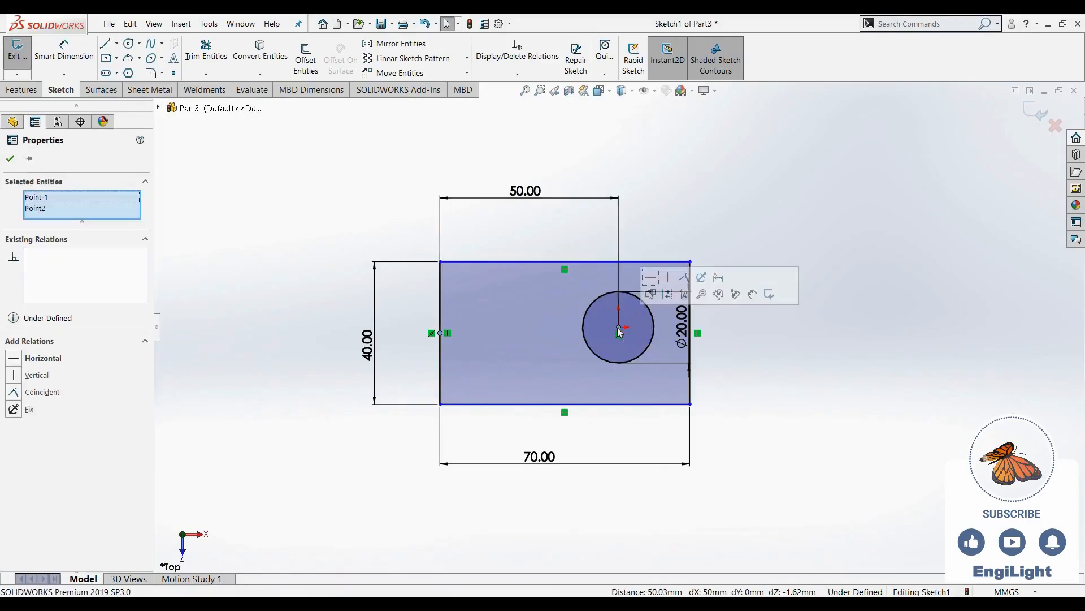
{"action": "left_click", "coordinate": [651, 277]}
{"action": "left_click", "coordinate": [737, 356]}
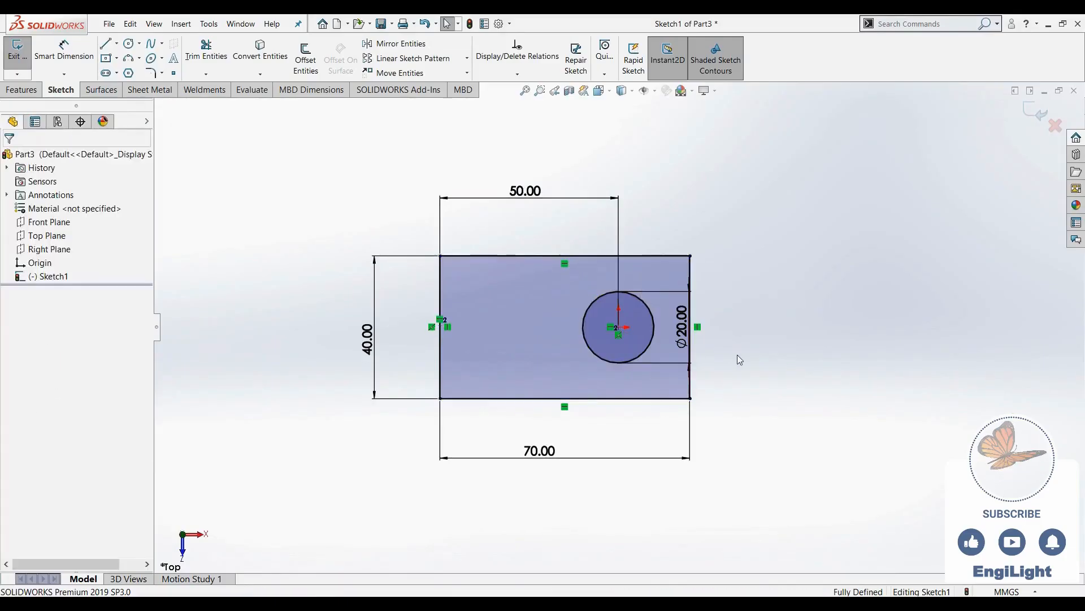
Step: Check the base thickness in the reference drawing and extrude the sketch as a blind boss 20 mm deep
{"action": "left_click", "coordinate": [534, 603]}
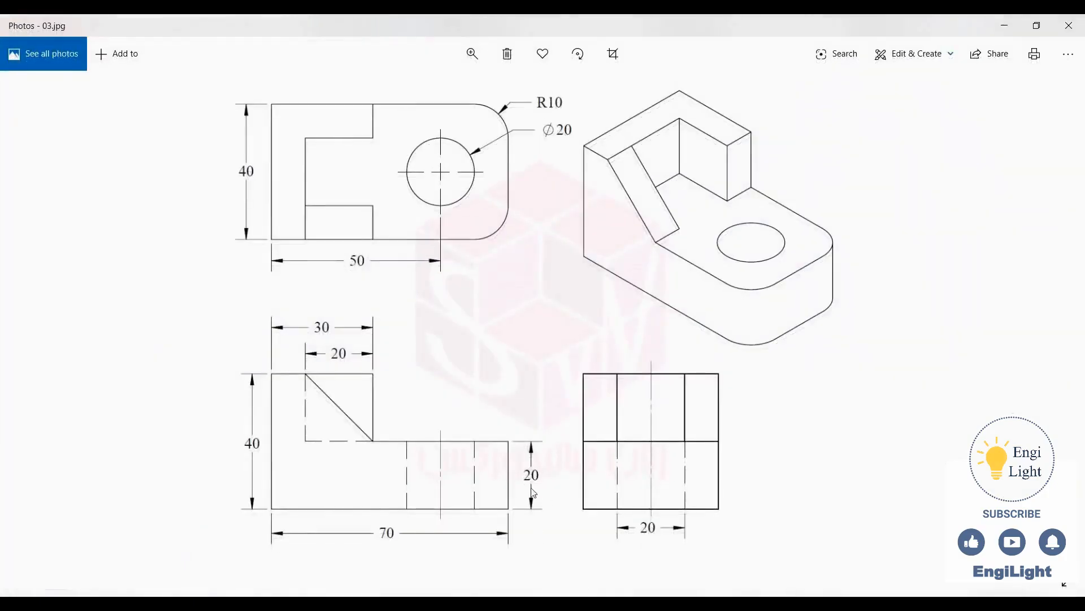
{"action": "left_click", "coordinate": [535, 602]}
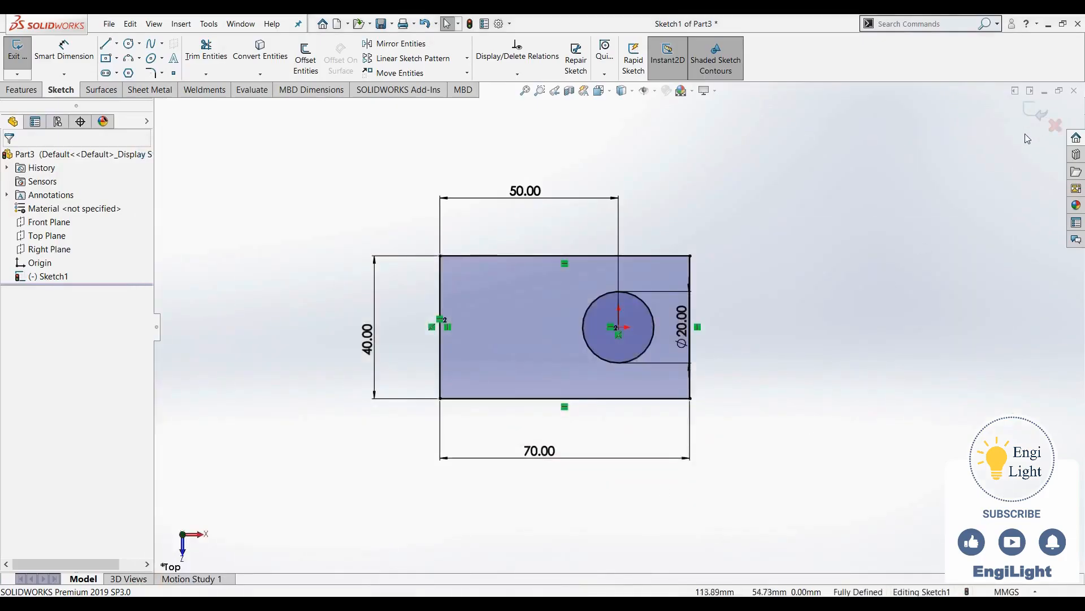
{"action": "left_click", "coordinate": [29, 92]}
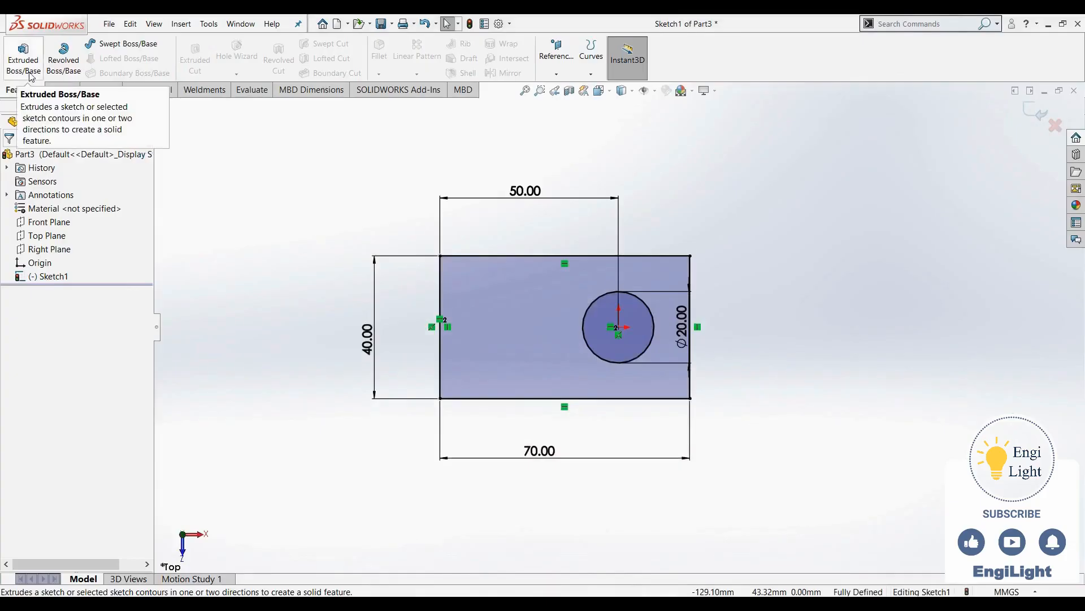
{"action": "left_click", "coordinate": [30, 74]}
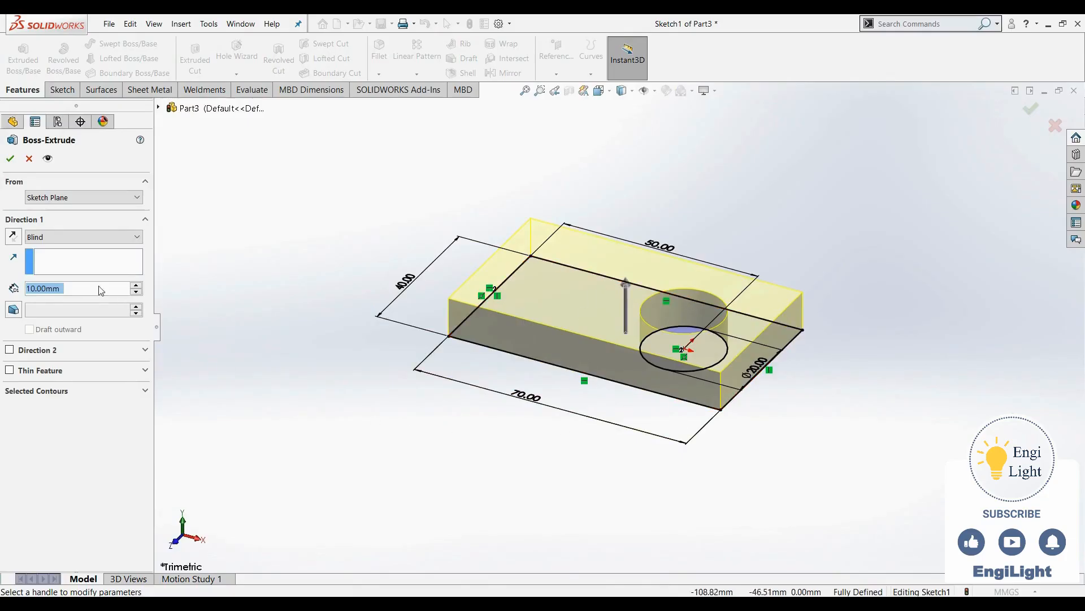
{"action": "type", "text": "20"}
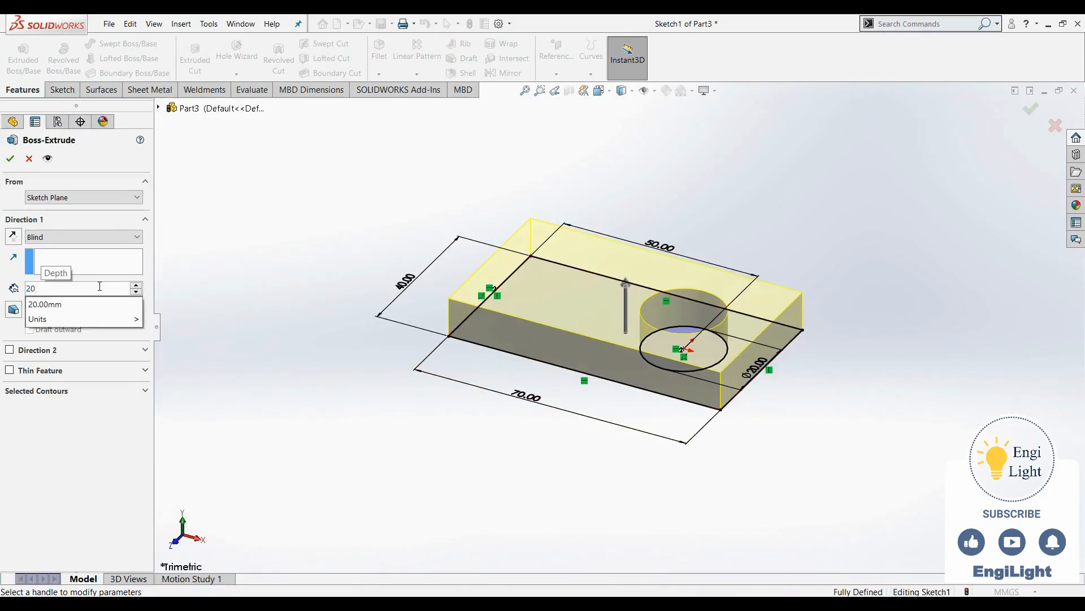
{"action": "key", "text": "Return"}
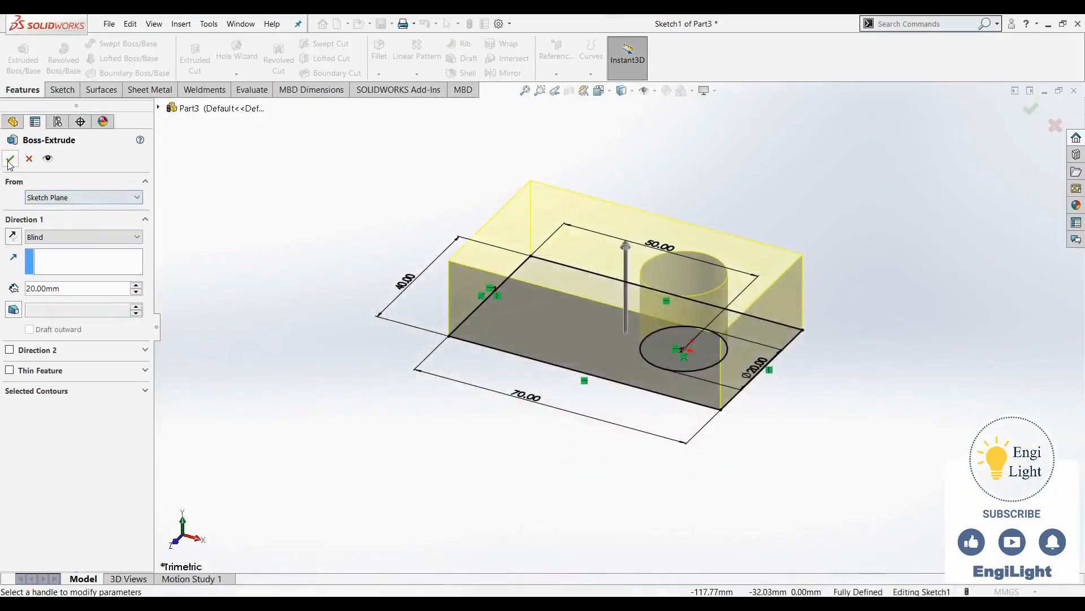
{"action": "left_click", "coordinate": [9, 160]}
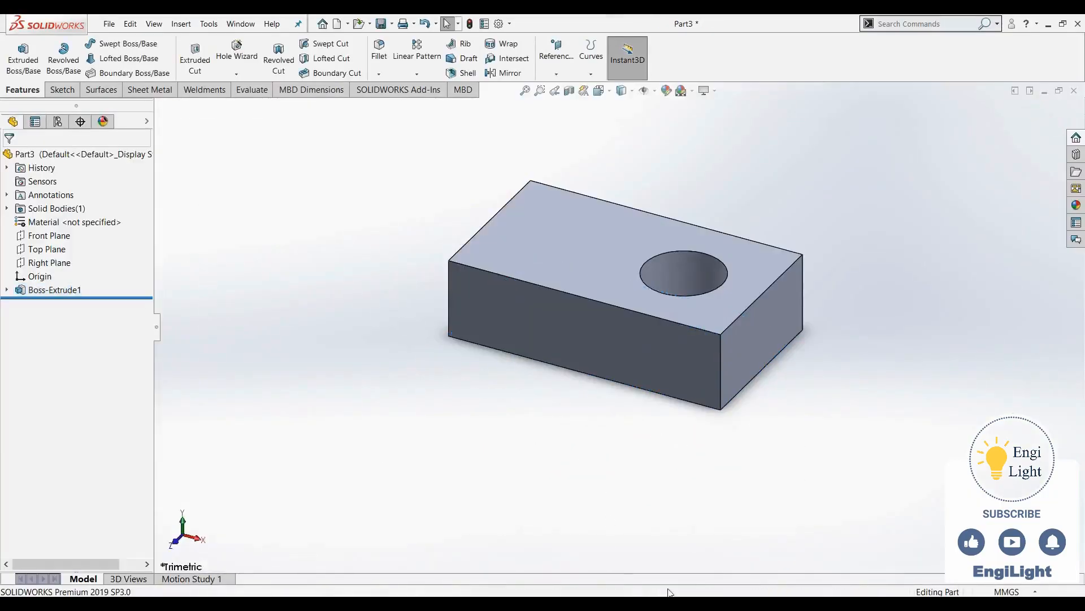
Step: Consult the reference drawing and start a sketch on the block's top face
{"action": "left_click", "coordinate": [670, 603]}
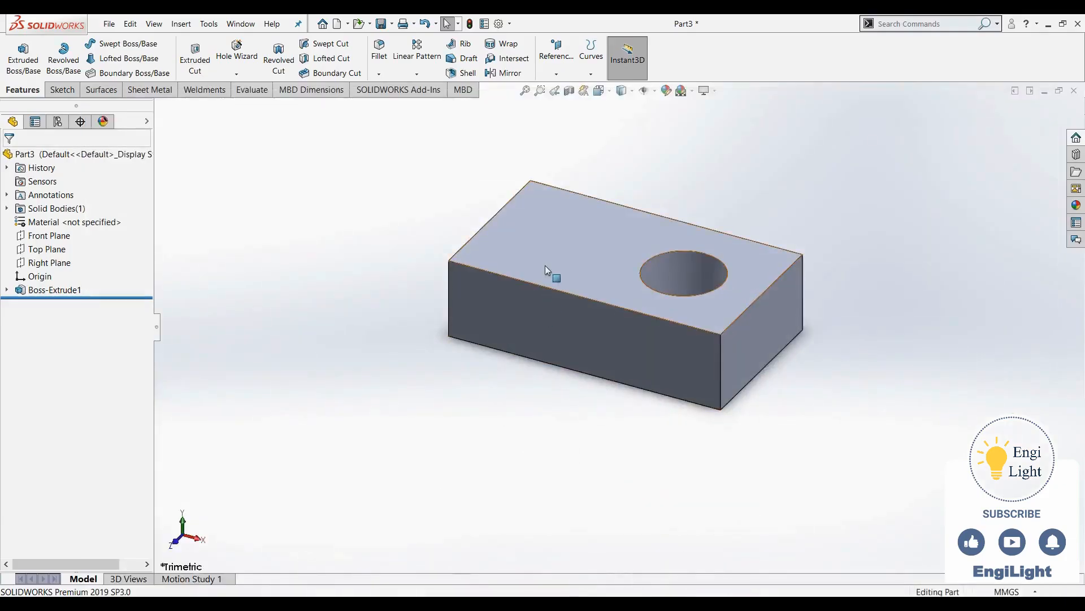
{"action": "left_click", "coordinate": [563, 263]}
{"action": "left_click", "coordinate": [595, 238]}
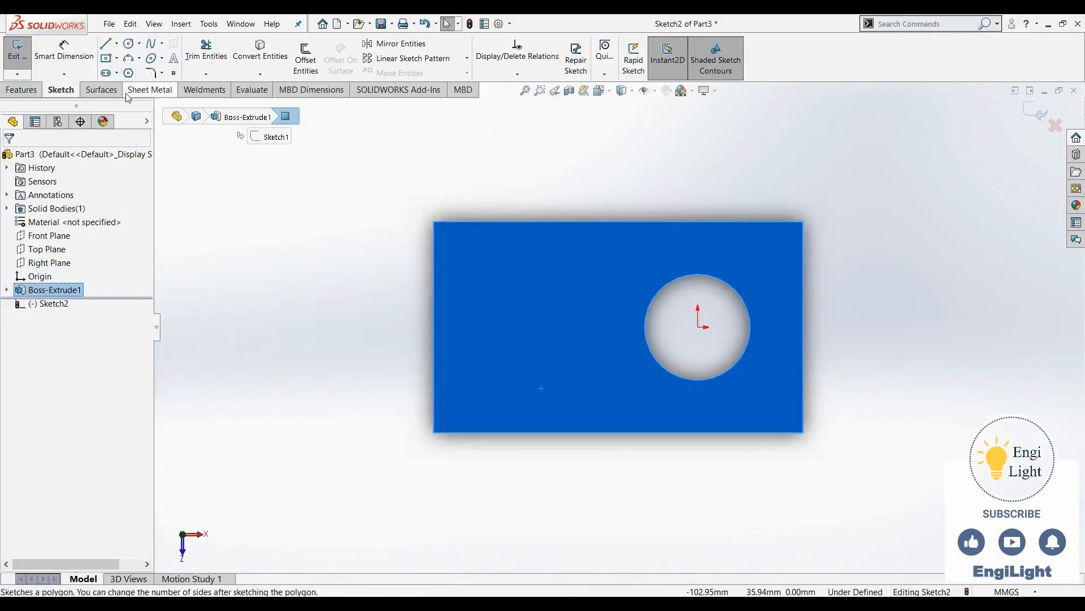
Step: Sketch connected lines along the top face's full left edge and about 20 mm along its rear edge
{"action": "left_click", "coordinate": [105, 43]}
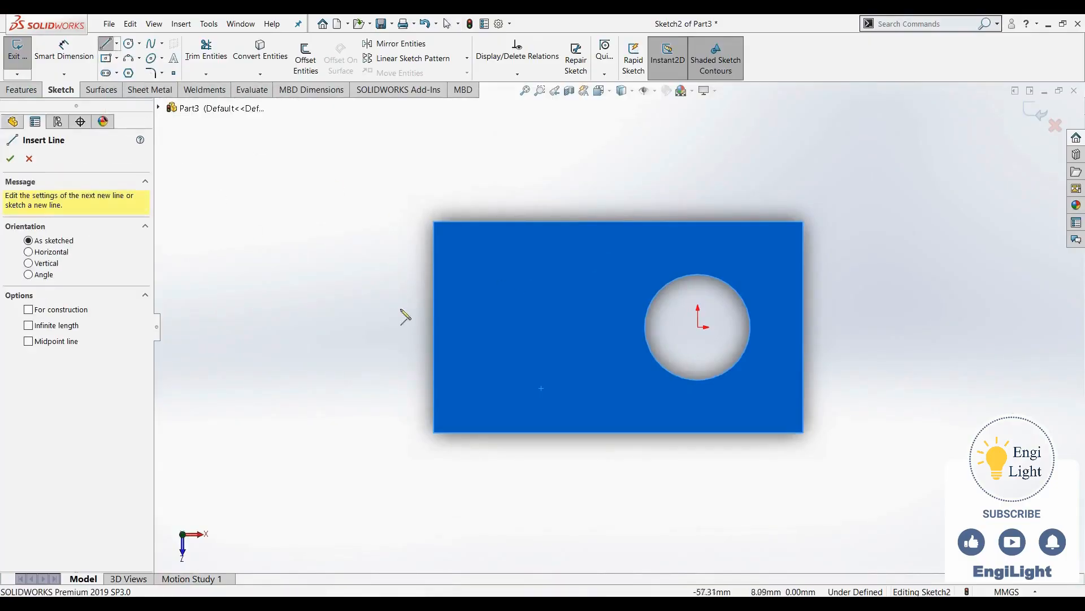
{"action": "left_click", "coordinate": [433, 433]}
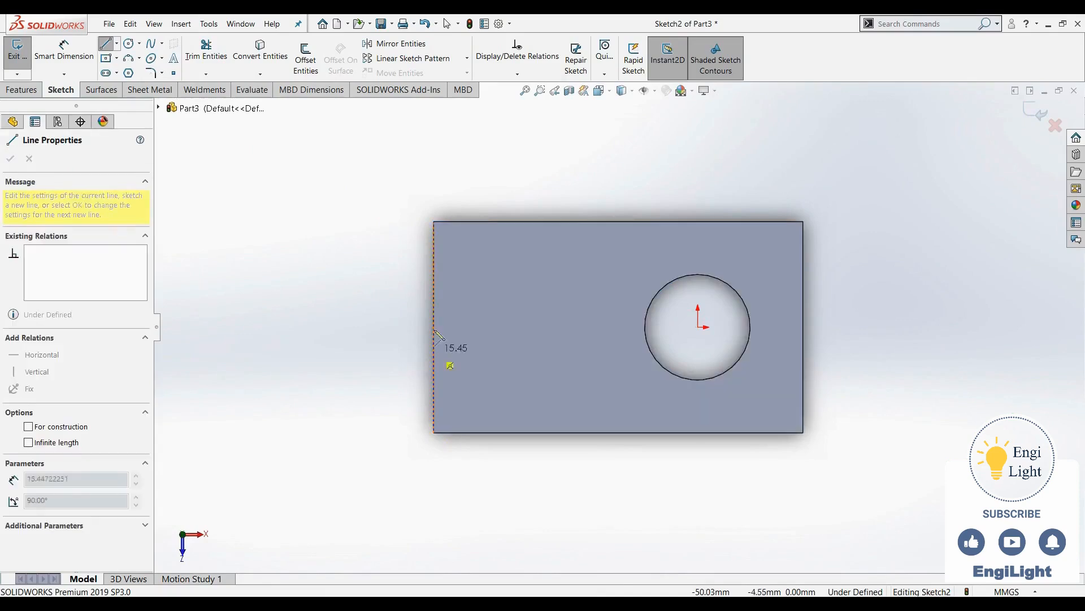
{"action": "left_click", "coordinate": [433, 221]}
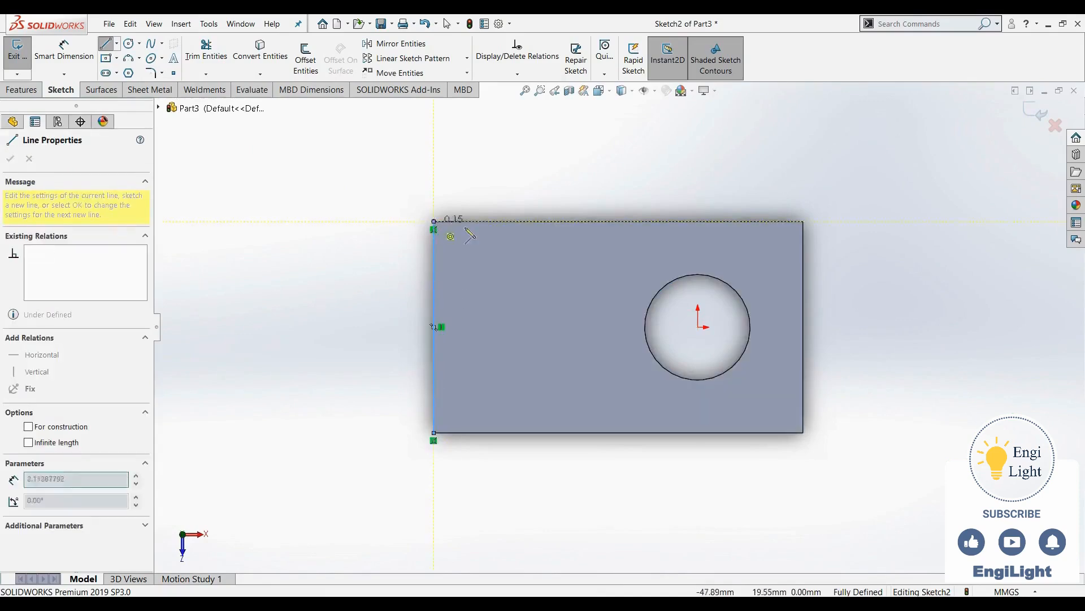
{"action": "left_click", "coordinate": [541, 221]}
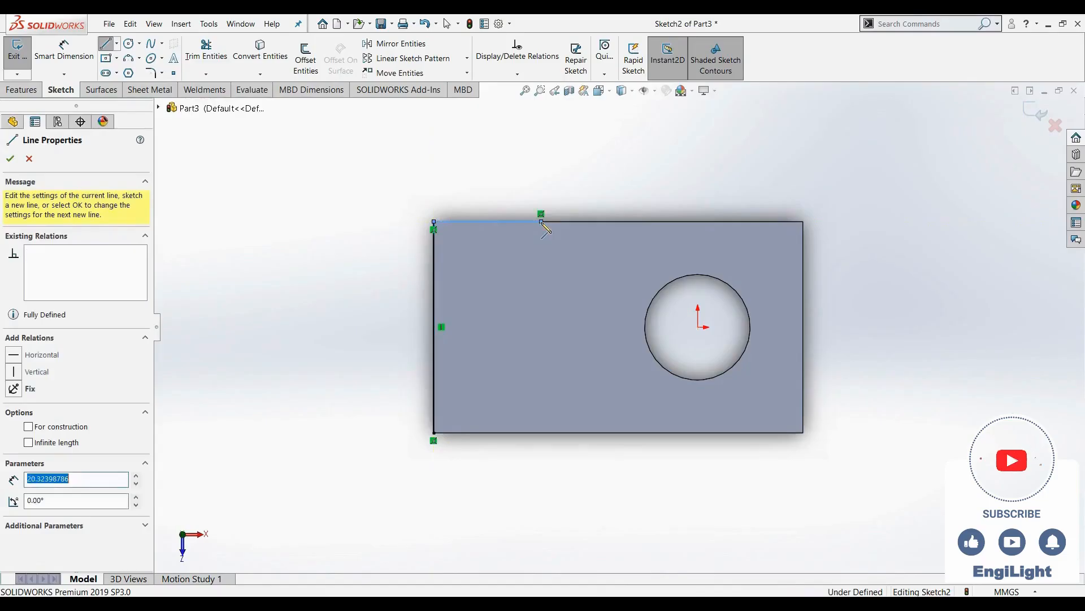
{"action": "key", "text": "Escape"}
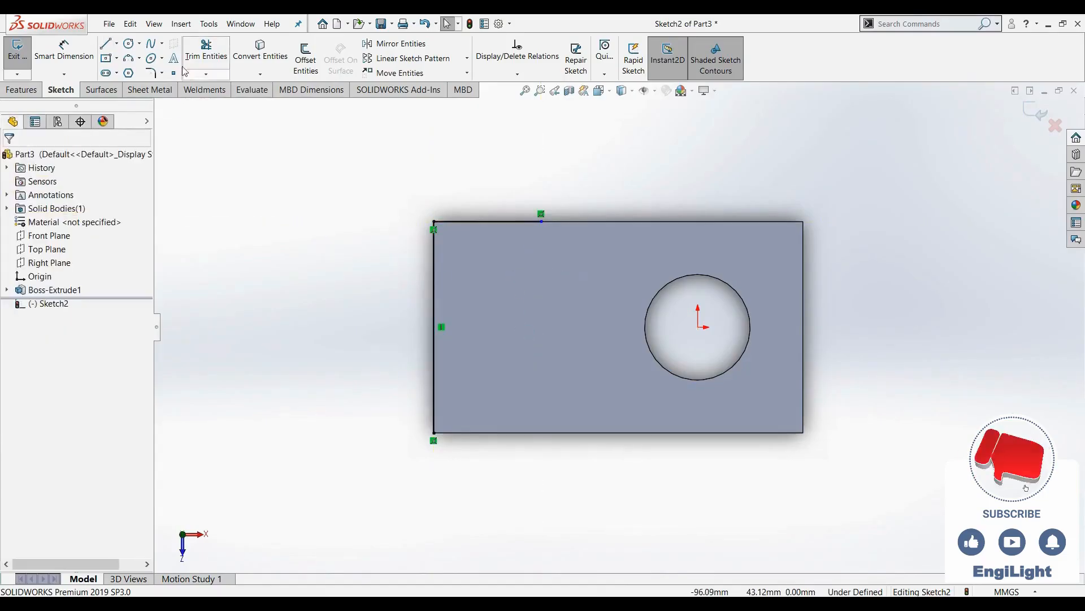
Step: Sketch a line about 19 mm long on the face's front edge, starting at the front-left corner
{"action": "left_click", "coordinate": [105, 43]}
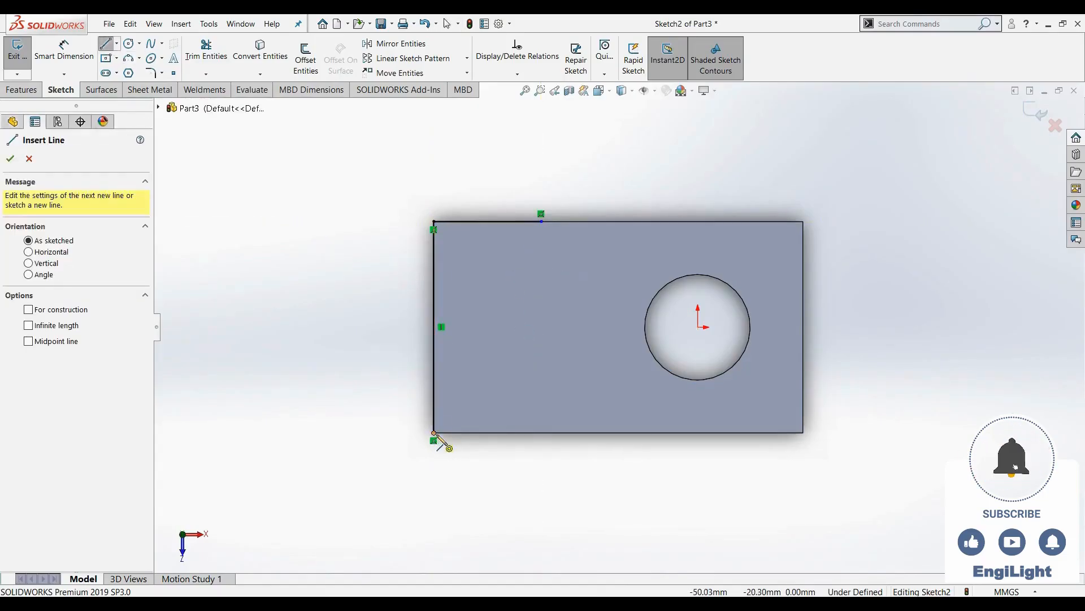
{"action": "left_click", "coordinate": [434, 433]}
{"action": "left_click", "coordinate": [534, 434]}
{"action": "key", "text": "Escape"}
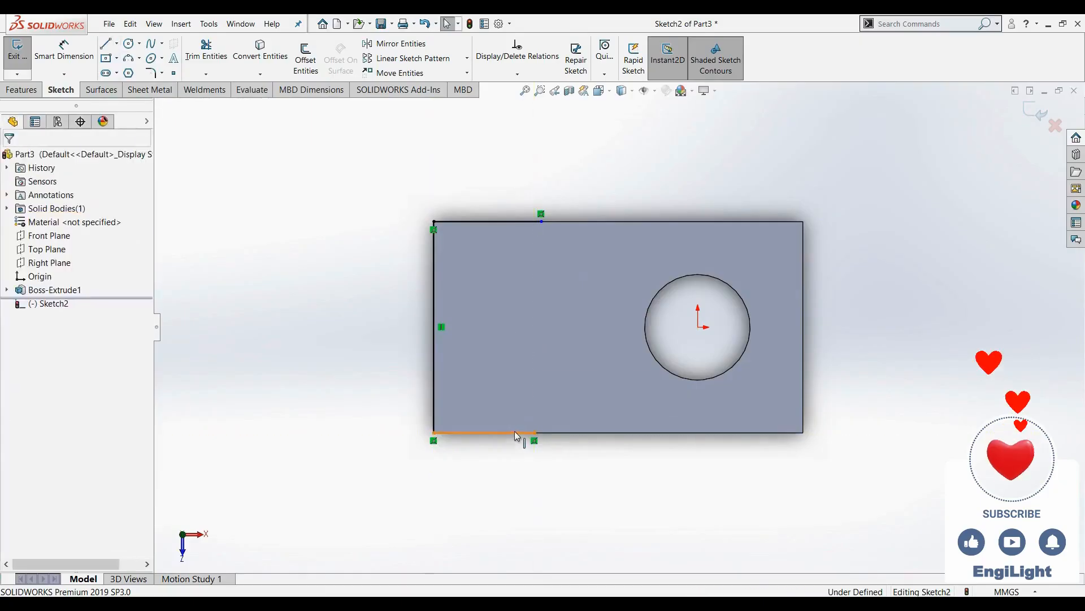
Step: Add an Equal relation between the short lines on the front and rear edges
{"action": "left_click", "coordinate": [514, 434]}
{"action": "left_click", "coordinate": [500, 221], "text": "ctrl"}
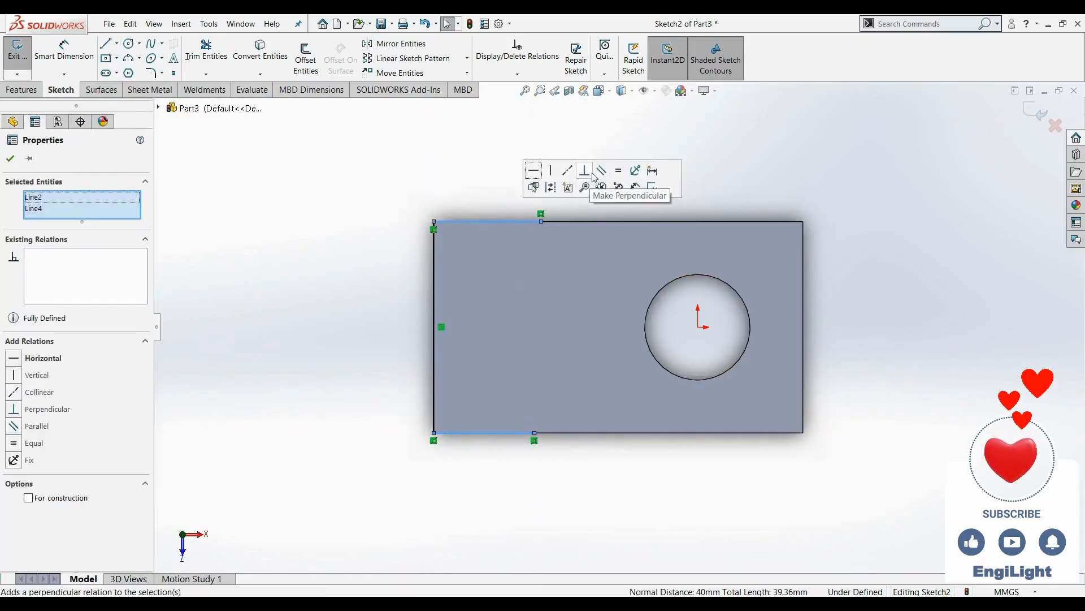
{"action": "left_click", "coordinate": [618, 170]}
{"action": "left_click", "coordinate": [553, 271]}
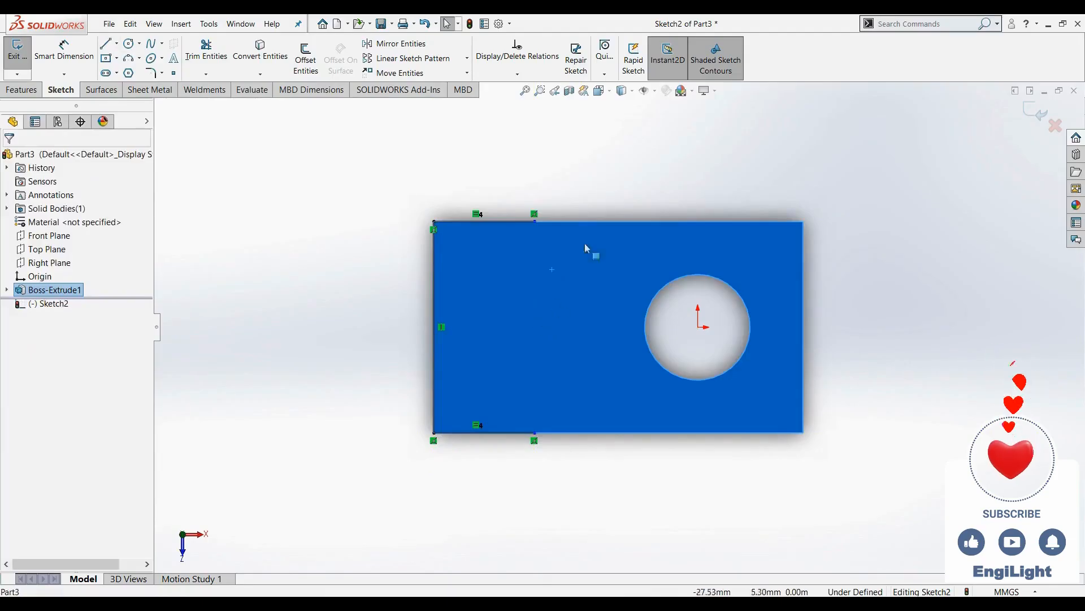
Step: Dimension the length of the line on the rear edge as 30 mm
{"action": "right_click_drag", "start_coordinate": [602, 163], "coordinate": [600, 133]}
{"action": "left_click", "coordinate": [513, 222]}
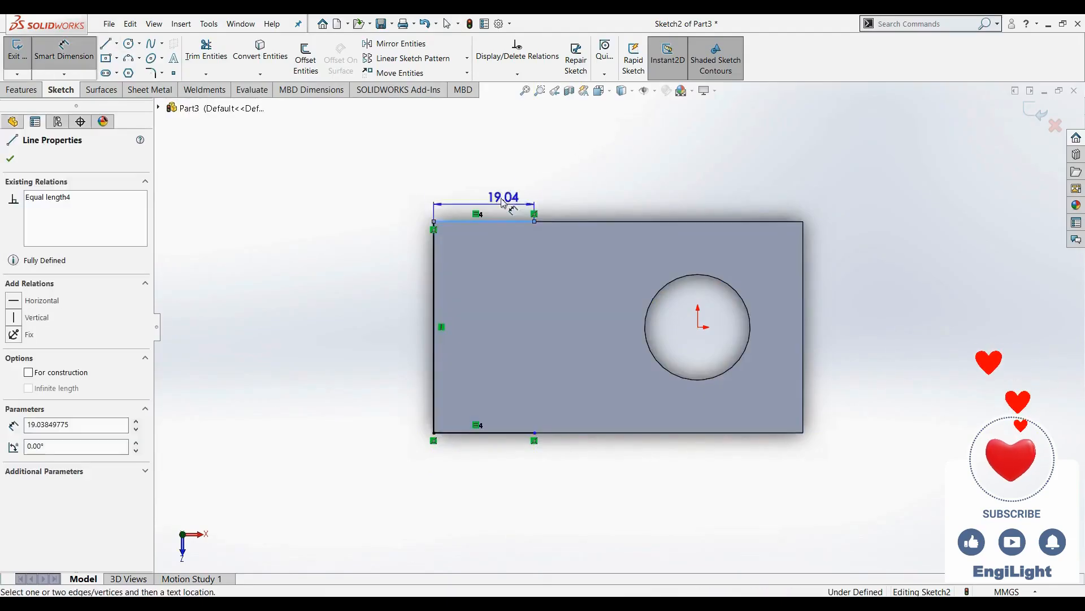
{"action": "left_click", "coordinate": [490, 173]}
{"action": "type", "text": "30"}
{"action": "key", "text": "Return"}
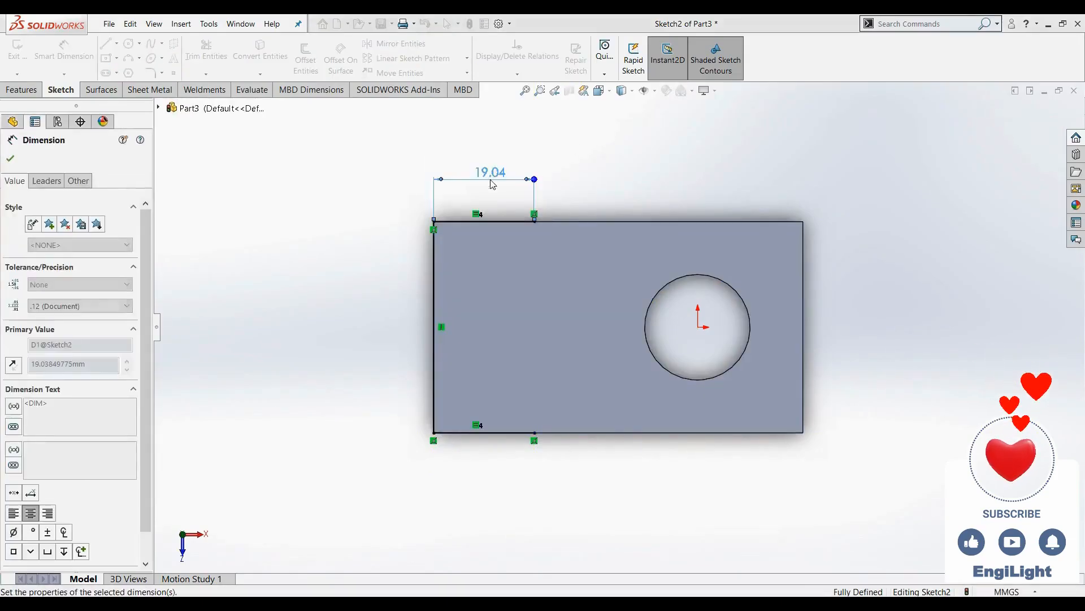
Step: Offset the three-line chain 10 mm inward, capping the ends with lines to close the U-shaped profile
{"action": "left_click", "coordinate": [306, 57]}
{"action": "left_click", "coordinate": [483, 225]}
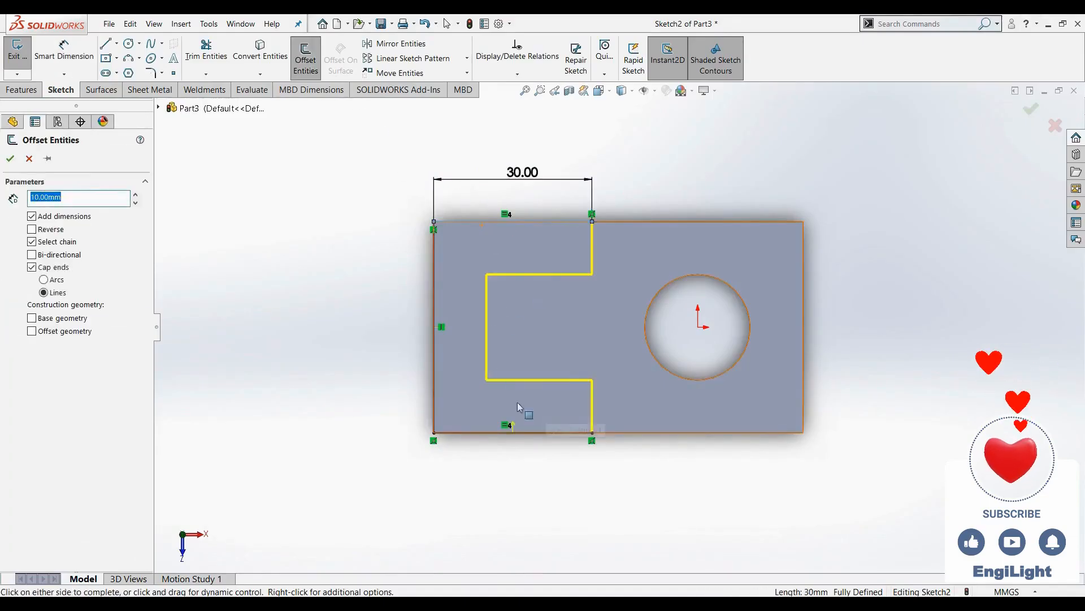
{"action": "left_click", "coordinate": [577, 362]}
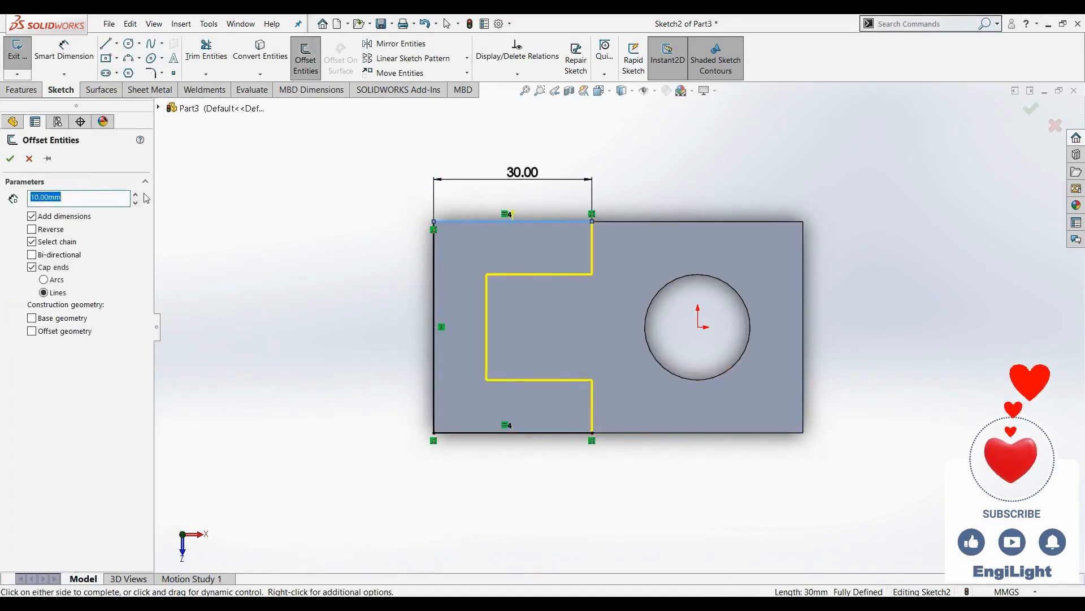
{"action": "left_click", "coordinate": [11, 160]}
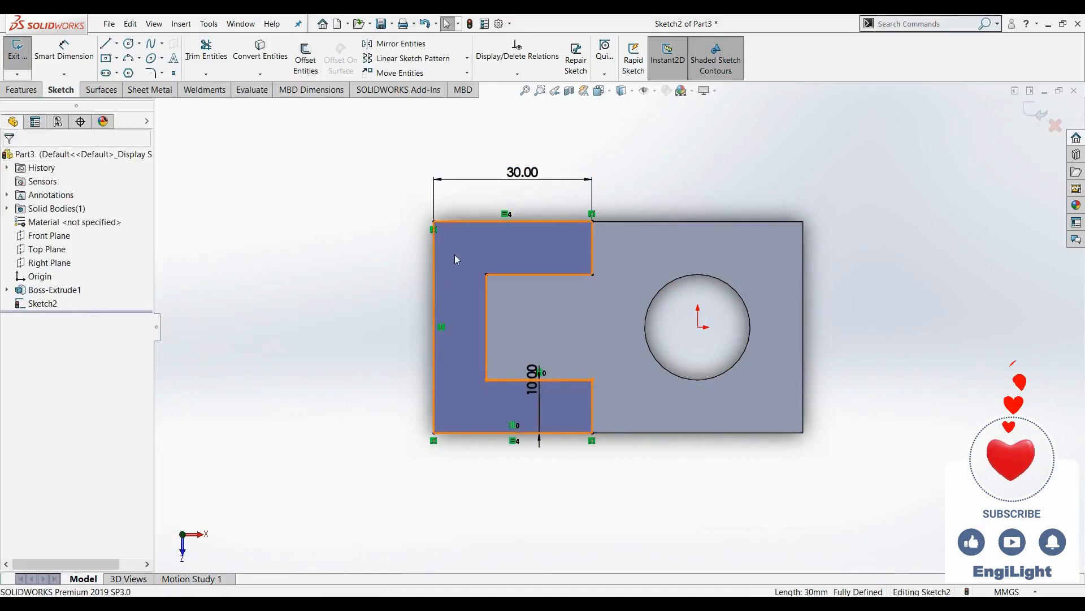
Step: Check the wall height in the reference drawing and extrude the U-shaped profile as a blind boss 20 mm upward
{"action": "middle_click_drag", "start_coordinate": [583, 437], "coordinate": [588, 272]}
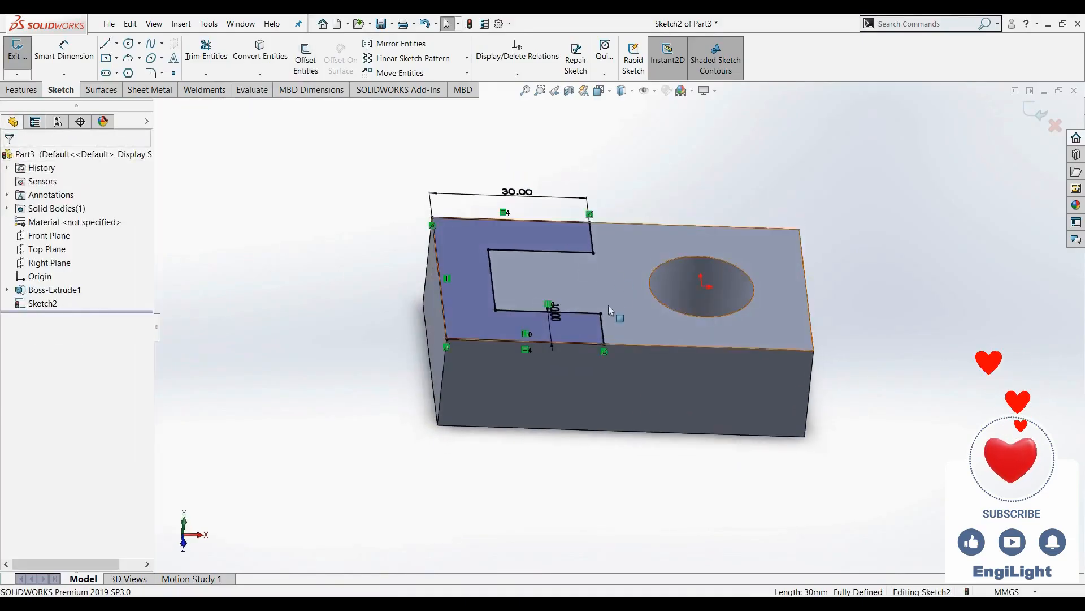
{"action": "key", "text": "alt+Tab"}
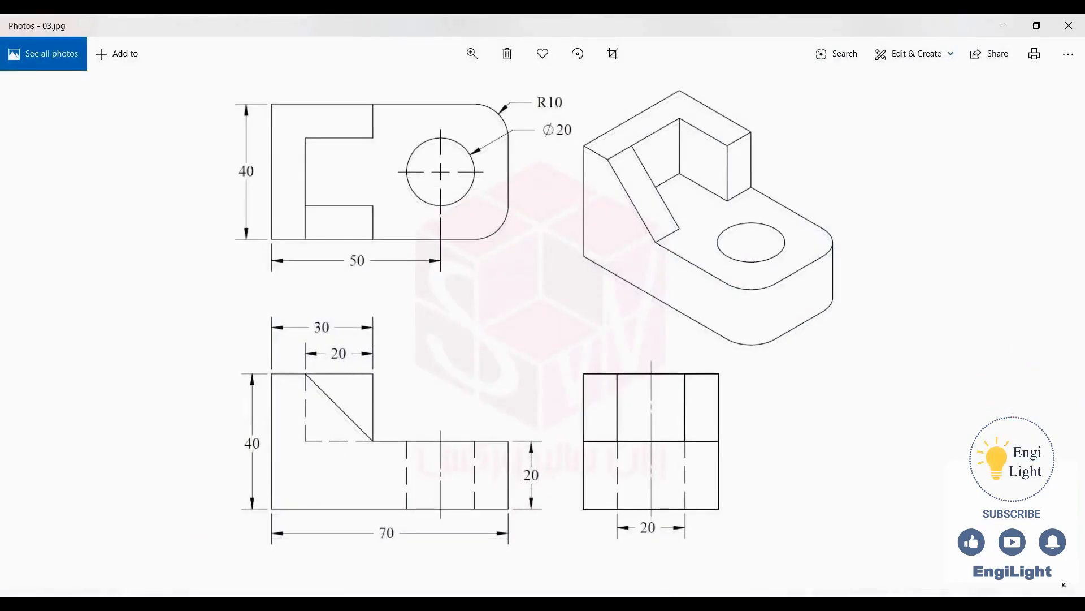
{"action": "key", "text": "alt+Tab"}
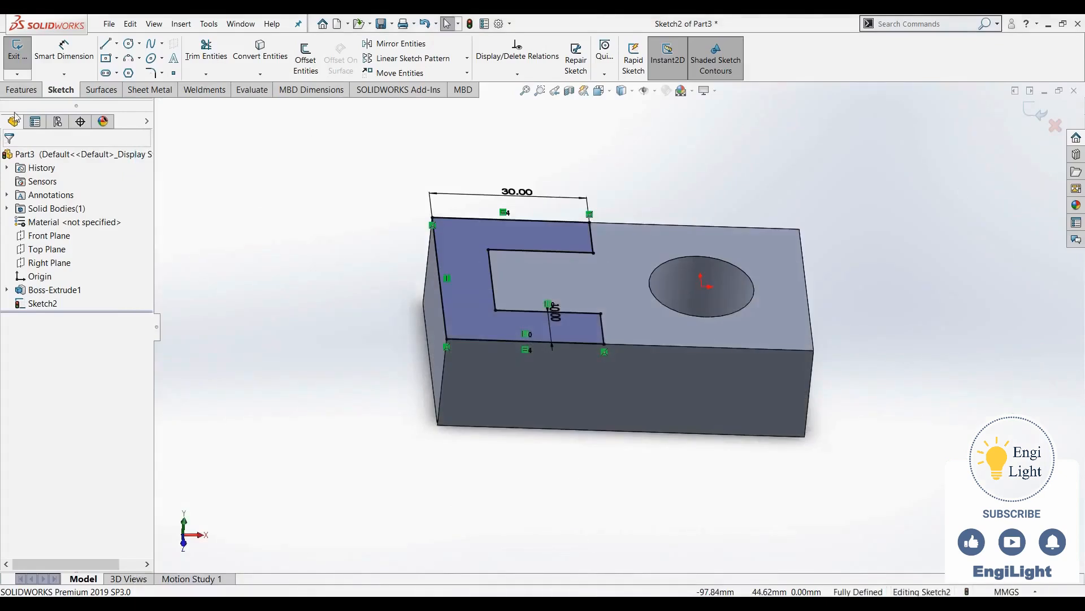
{"action": "left_click", "coordinate": [21, 91]}
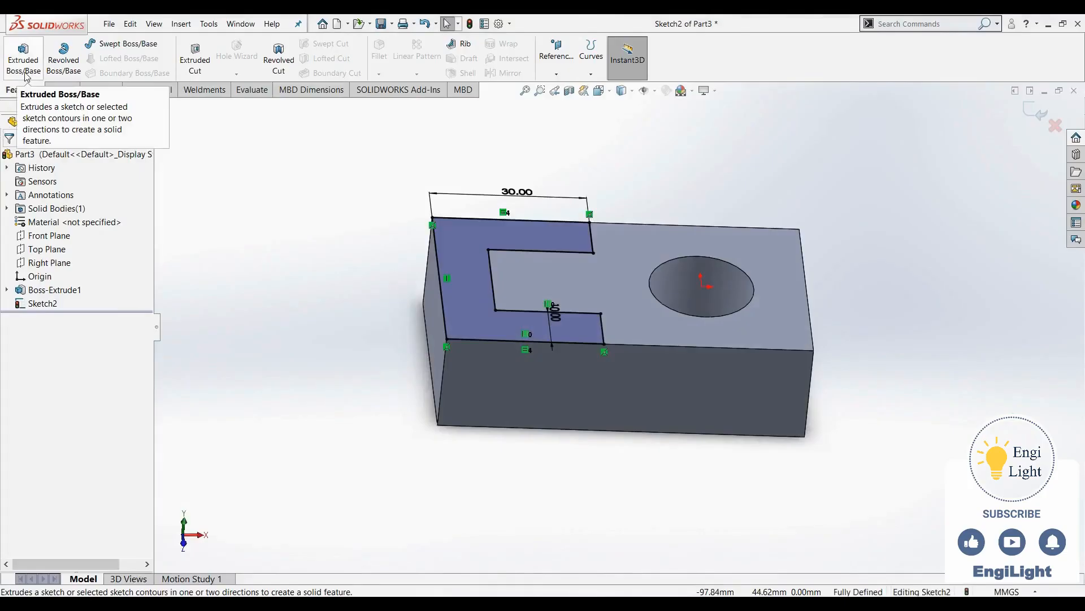
{"action": "left_click", "coordinate": [23, 56]}
{"action": "middle_click_drag", "start_coordinate": [293, 341], "coordinate": [267, 324]}
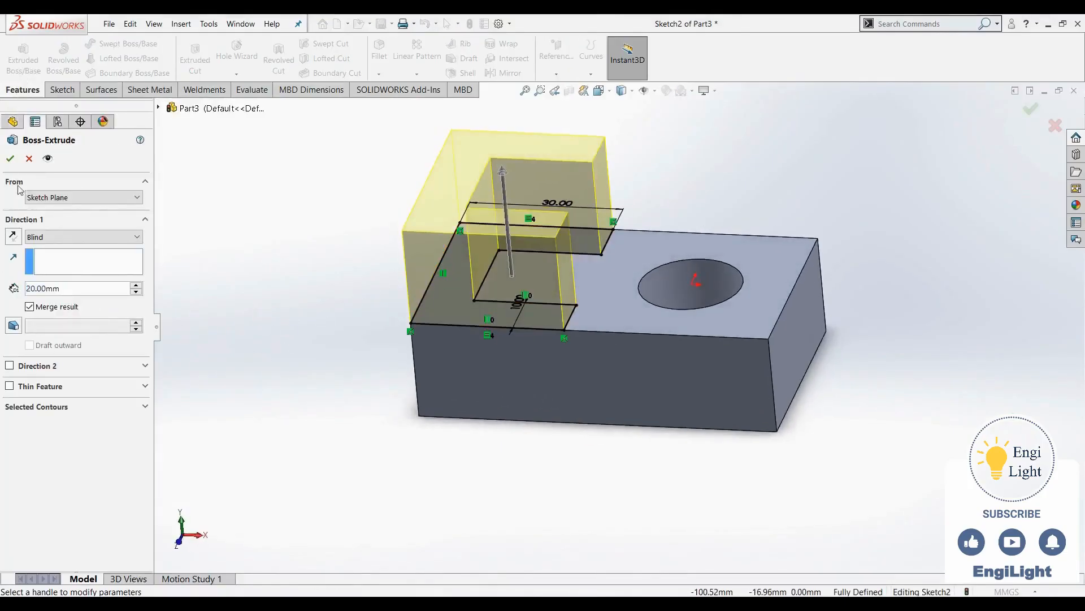
{"action": "left_click", "coordinate": [11, 159]}
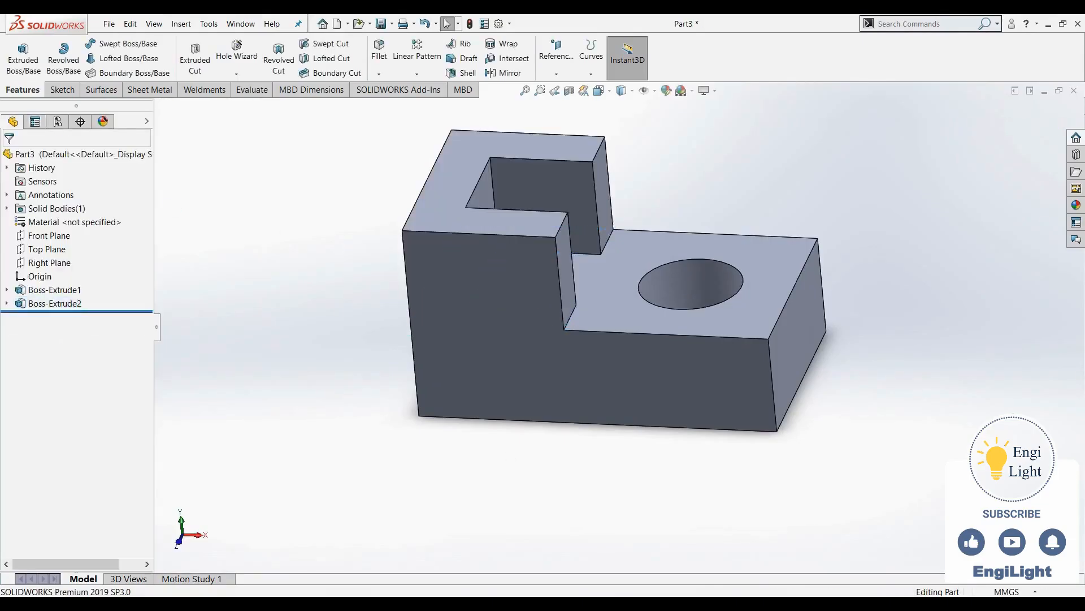
Step: Consult the reference drawing and start a sketch on the part's L-shaped front face
{"action": "key", "text": "alt+Tab"}
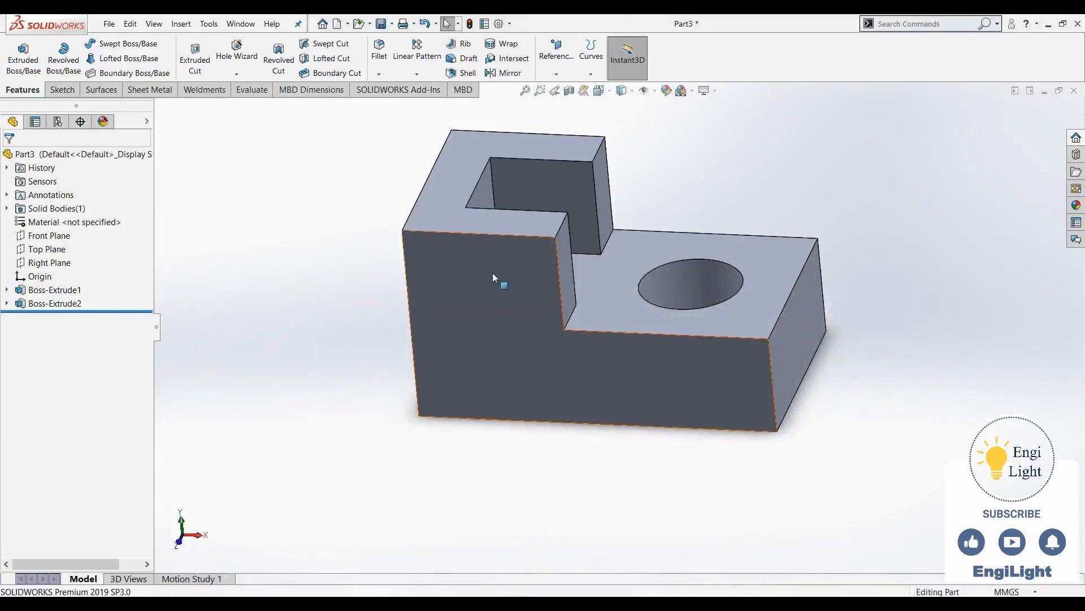
{"action": "left_click", "coordinate": [495, 275]}
{"action": "left_click", "coordinate": [541, 240]}
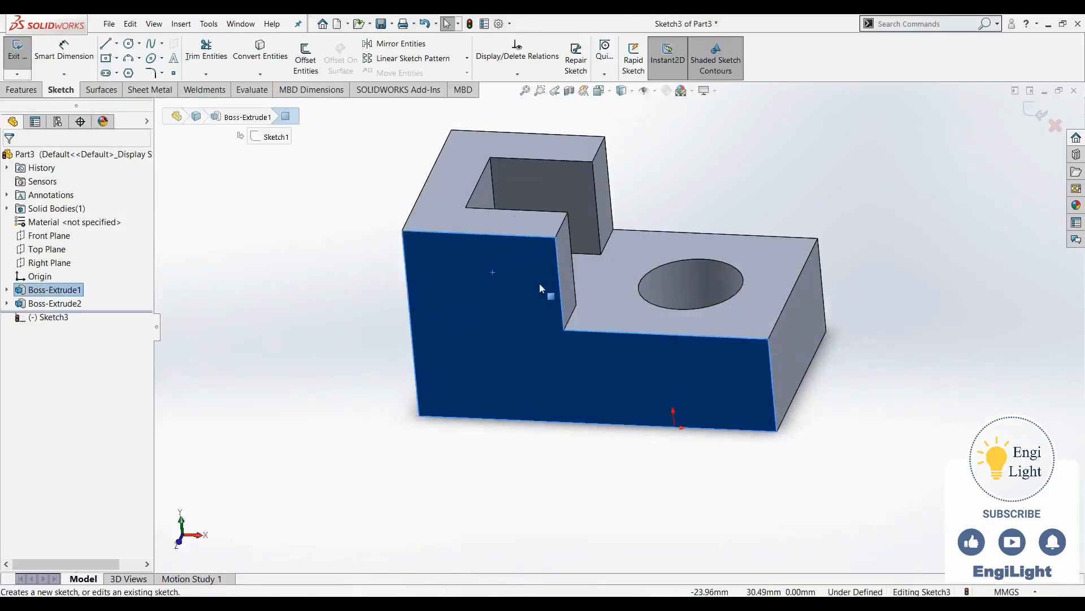
Step: Sketch a closed triangle from the wall's top edge down to the inner step corner, with a diagonal about 27.9 mm long
{"action": "left_click", "coordinate": [105, 44]}
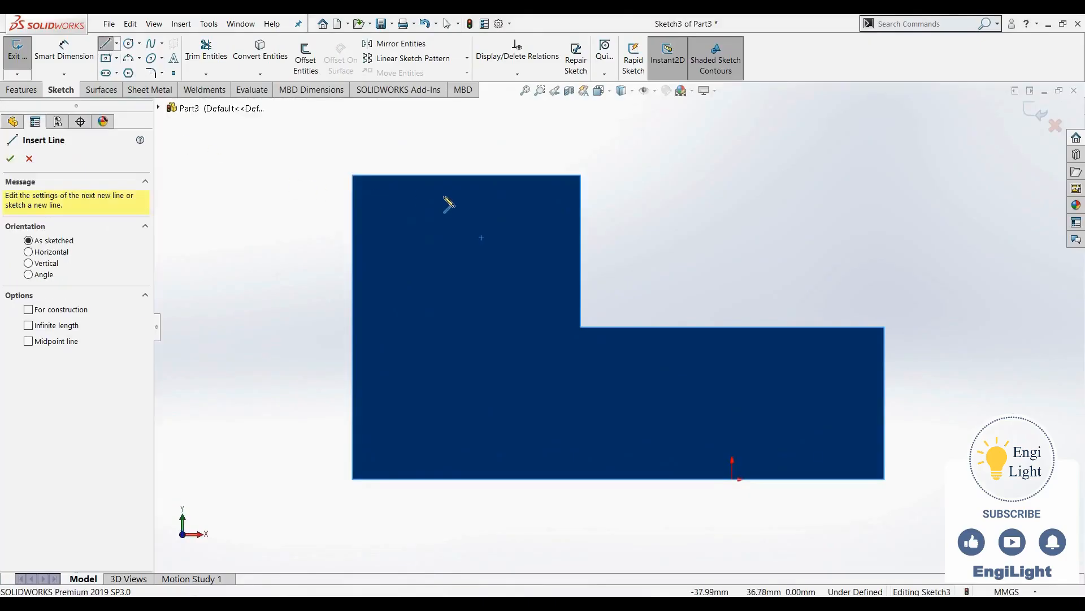
{"action": "left_click", "coordinate": [433, 176]}
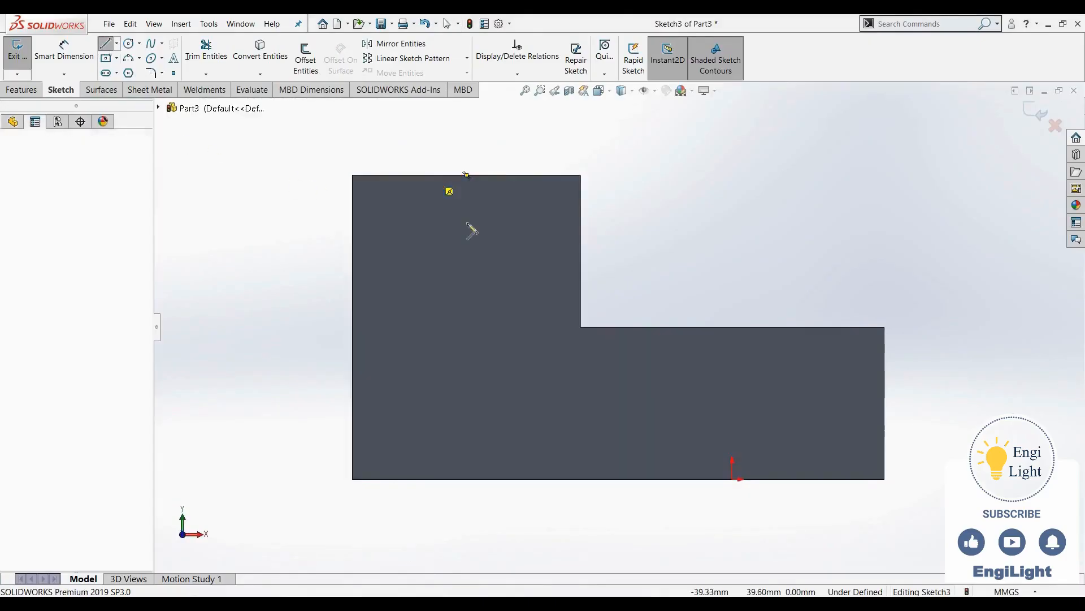
{"action": "left_click", "coordinate": [581, 326]}
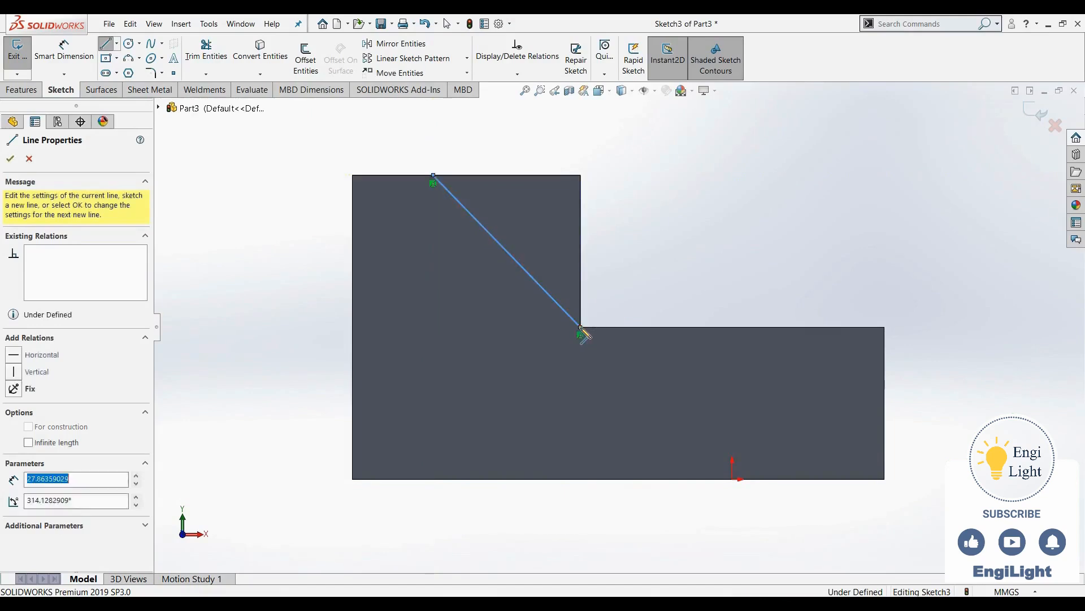
{"action": "left_click", "coordinate": [581, 175]}
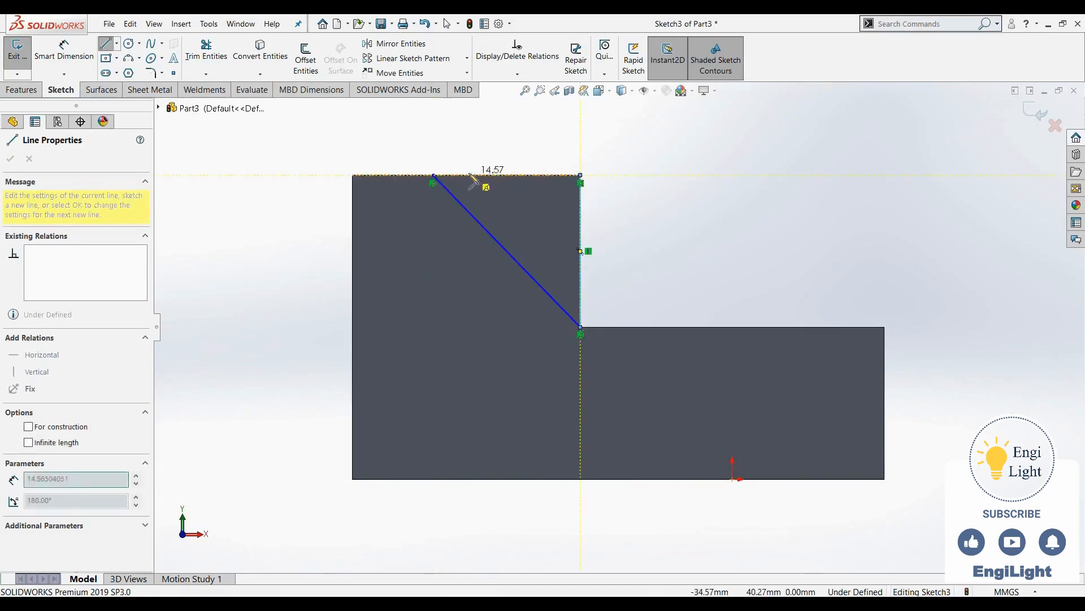
{"action": "left_click", "coordinate": [434, 176]}
{"action": "key", "text": "Escape"}
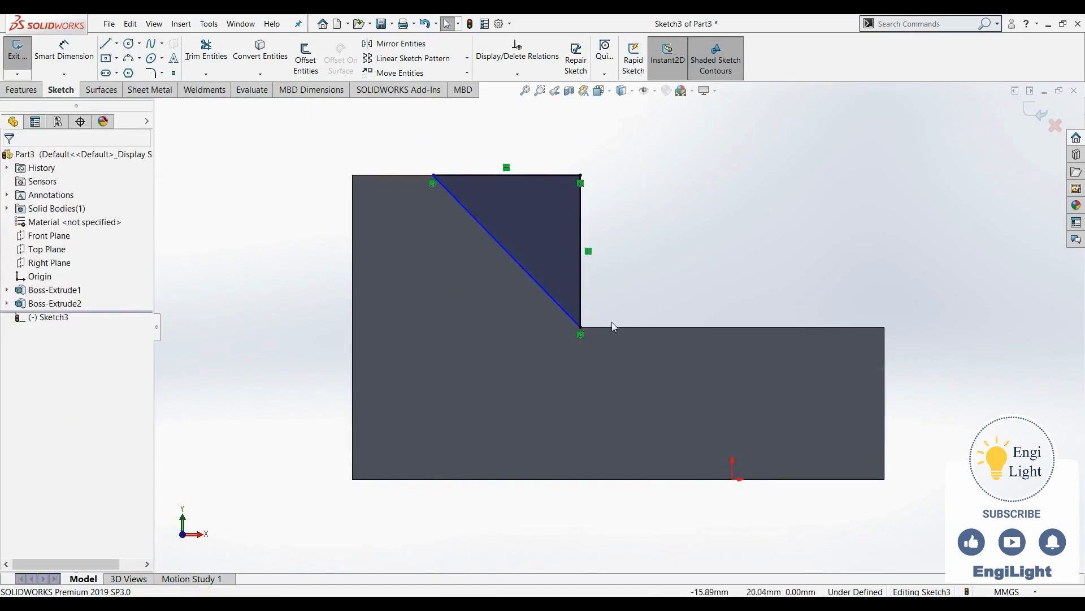
{"action": "right_click_drag", "start_coordinate": [605, 314], "coordinate": [606, 246]}
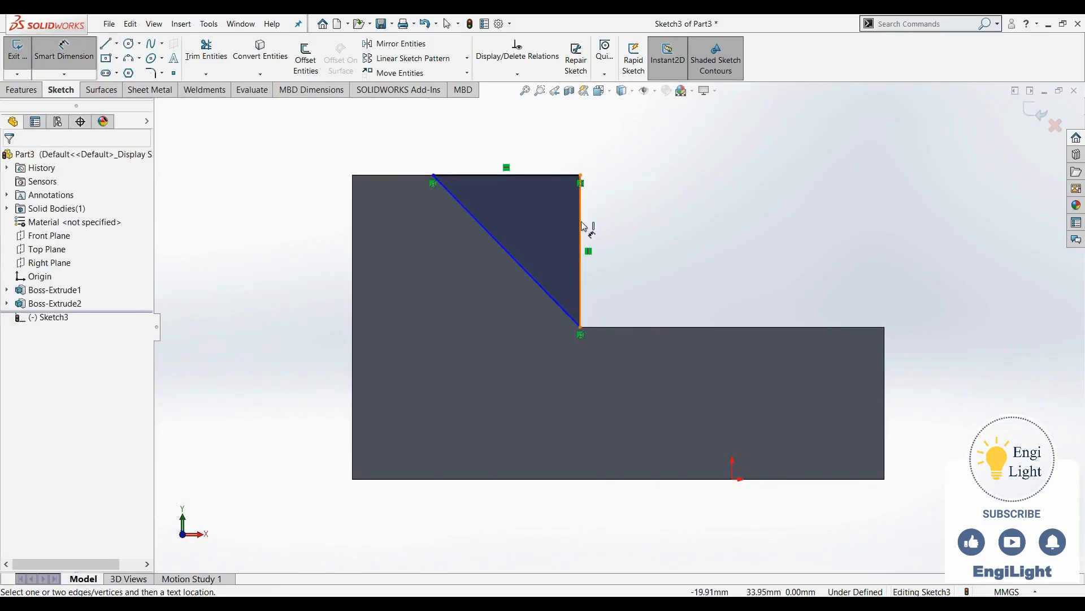
{"action": "left_click", "coordinate": [583, 225]}
{"action": "left_click", "coordinate": [625, 242]}
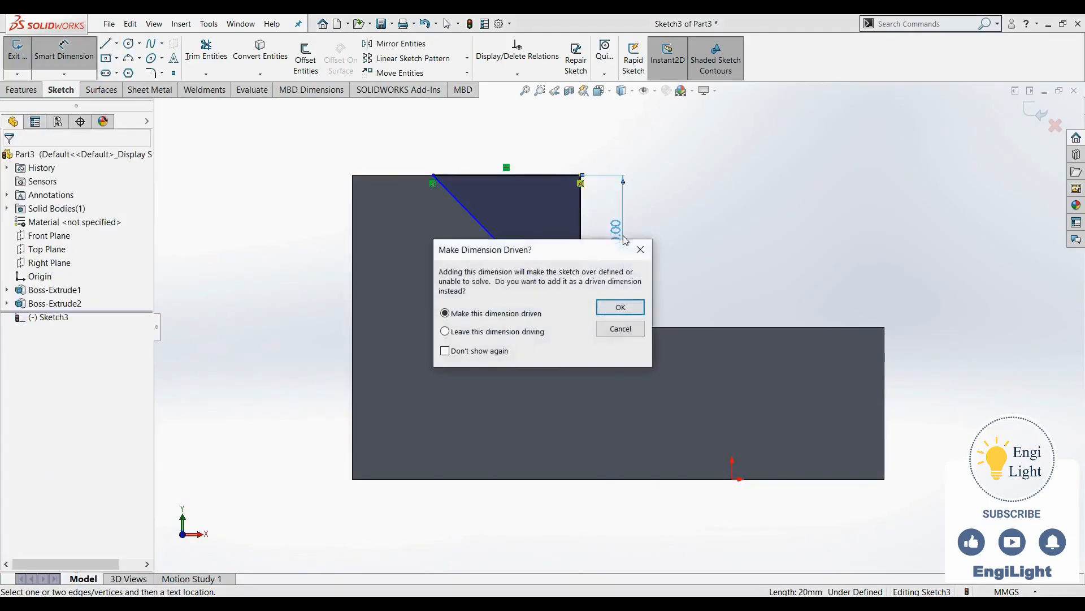
{"action": "left_click", "coordinate": [640, 249]}
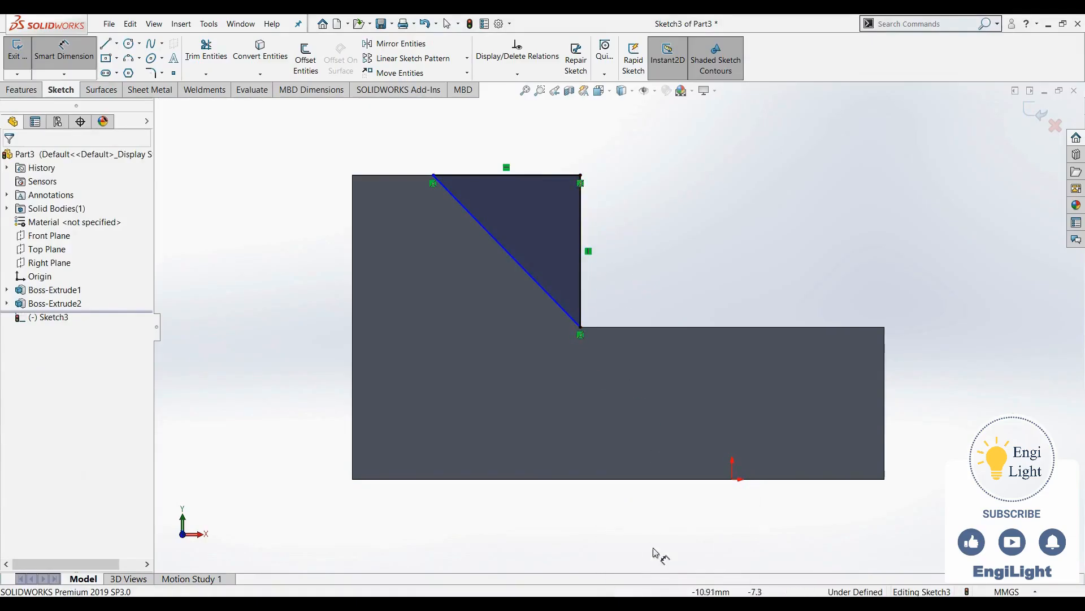
{"action": "left_click", "coordinate": [615, 603]}
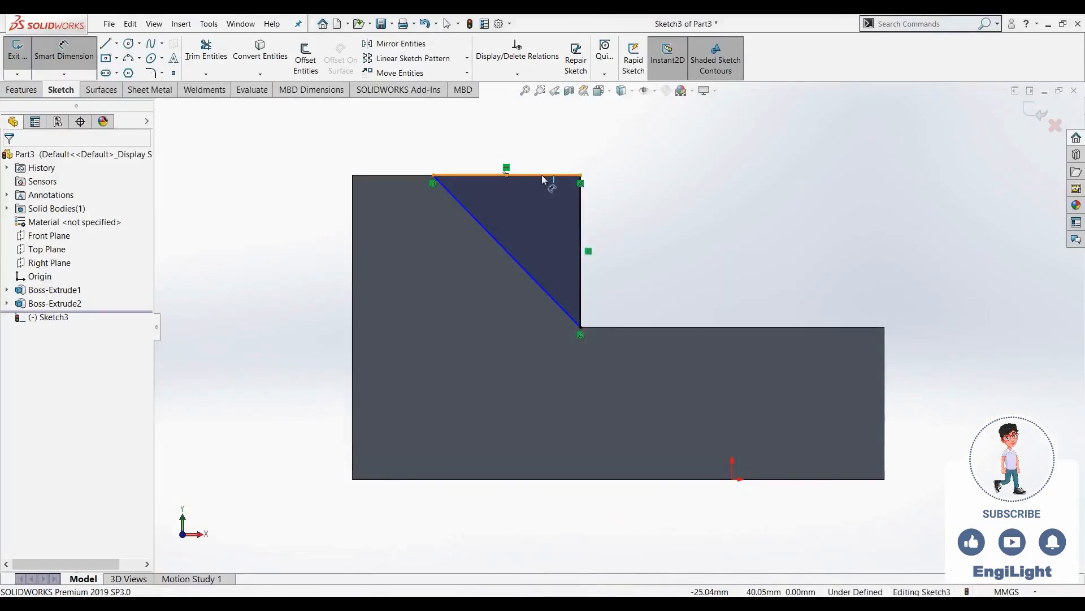
{"action": "mouse_move", "coordinate": [519, 195]}
{"action": "middle_mouse_down"}
{"action": "mouse_move", "coordinate": [507, 231]}
{"action": "mouse_move", "coordinate": [520, 196]}
{"action": "middle_mouse_up"}
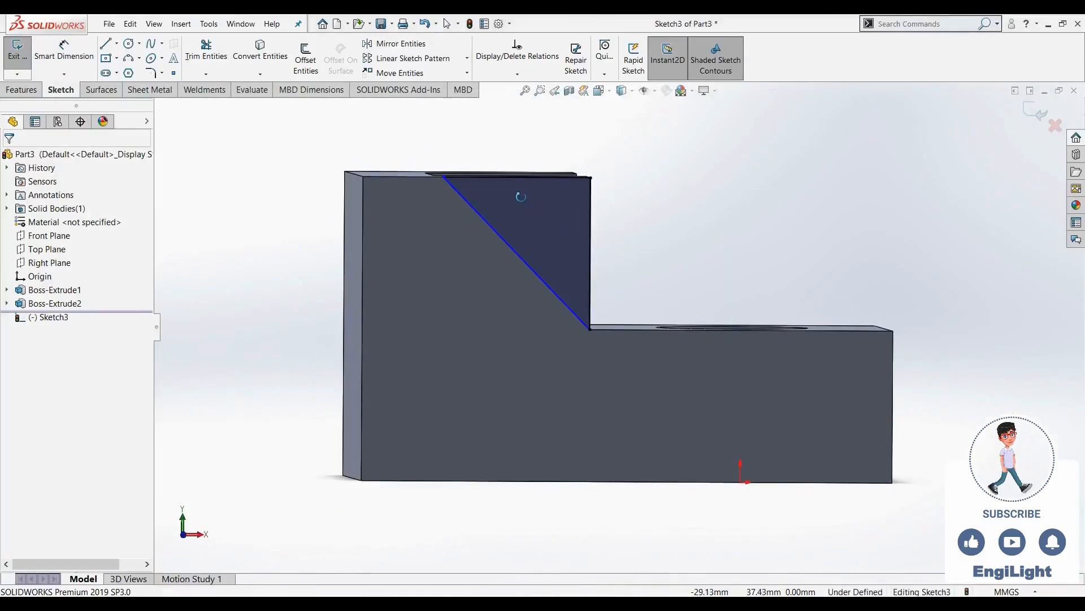
{"action": "key", "text": "Escape"}
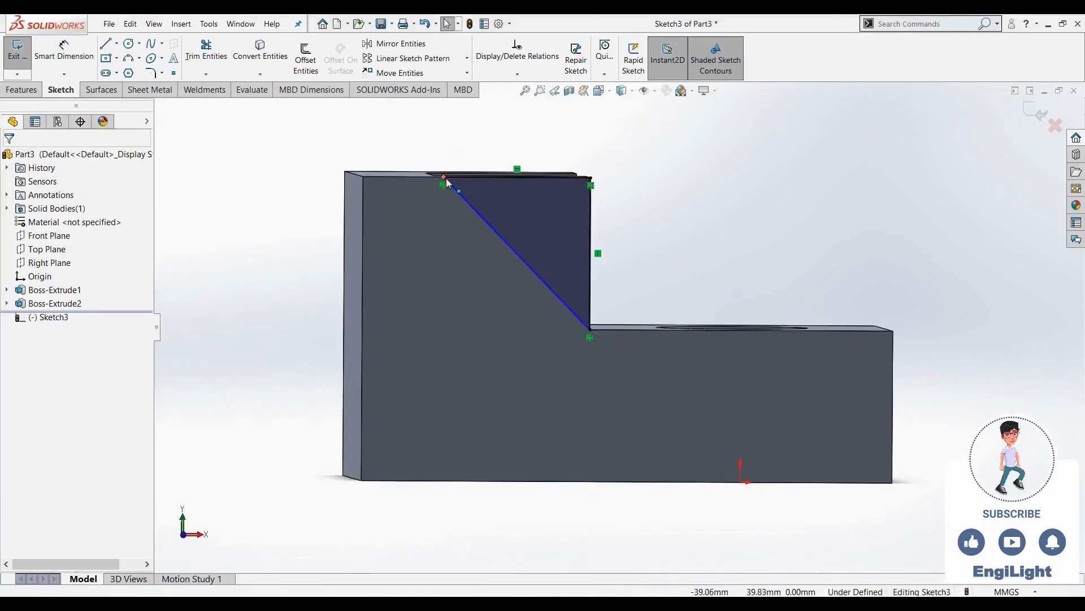
Step: Move the triangle's free upper vertex along the top edge to about 22.5 mm from the wall's upper corner
{"action": "key", "text": "ctrl+8"}
{"action": "left_click", "coordinate": [411, 176]}
{"action": "left_click_drag", "start_coordinate": [412, 178], "coordinate": [411, 178]}
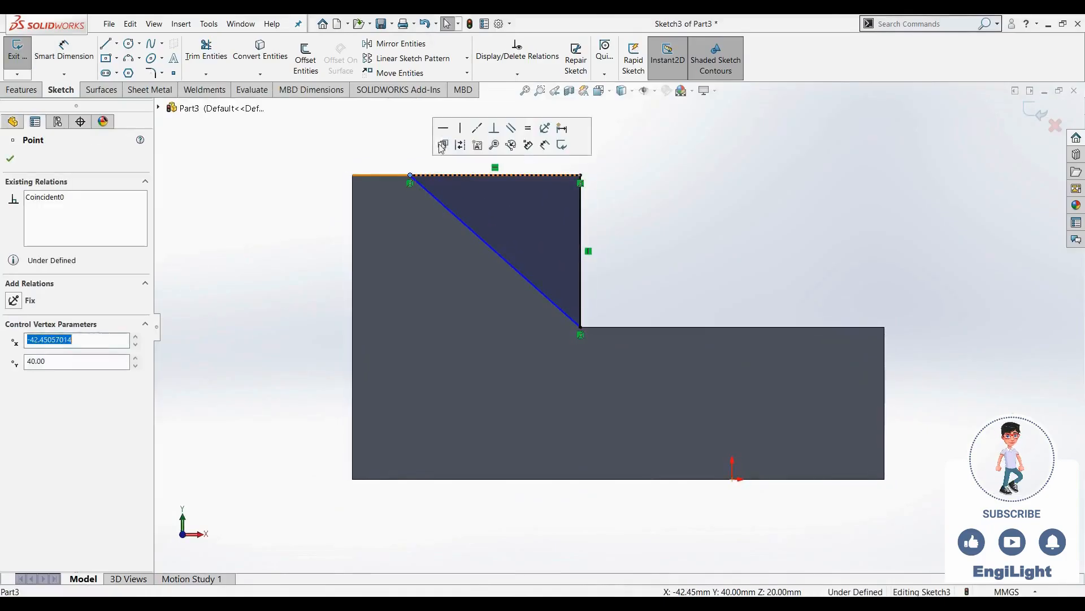
Step: Dimension the triangle's horizontal top edge to 20 mm
{"action": "left_click", "coordinate": [358, 160]}
{"action": "right_click_drag", "start_coordinate": [358, 162], "coordinate": [363, 108]}
{"action": "left_click", "coordinate": [478, 176]}
{"action": "left_click", "coordinate": [478, 144]}
{"action": "type", "text": "20"}
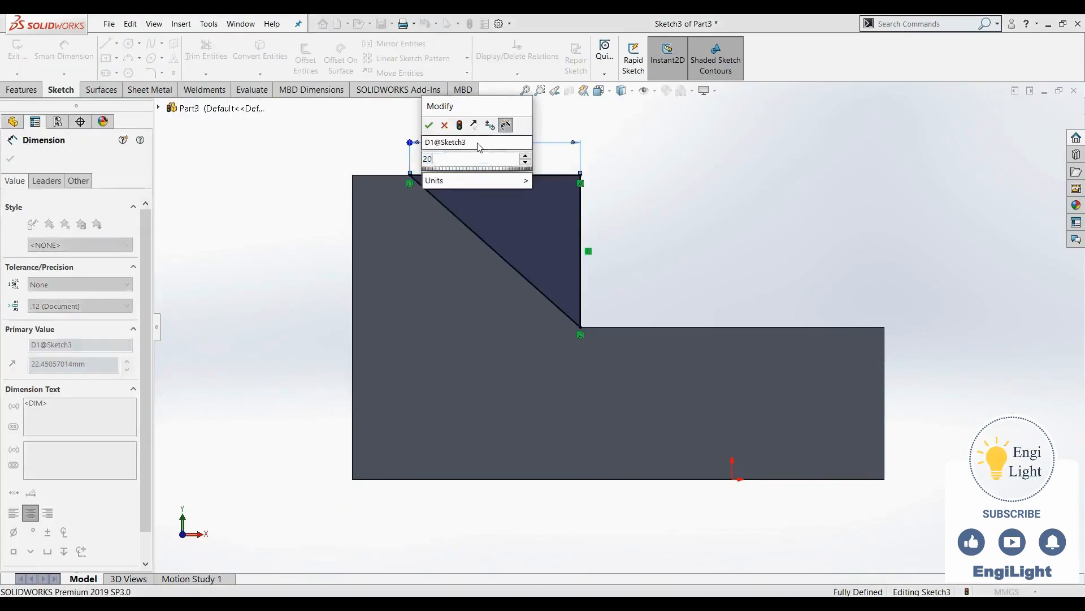
{"action": "key", "text": "Return"}
{"action": "key", "text": "Escape"}
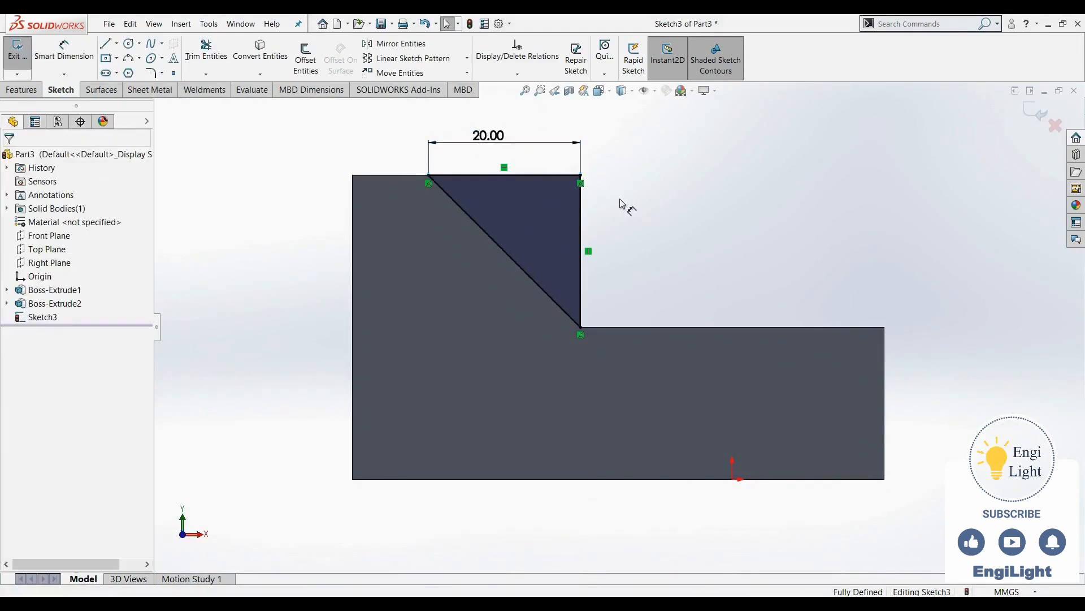
Step: Cut-extrude the triangle as a blind cut 10 mm deep through the front arm of the wall
{"action": "key", "text": "f"}
{"action": "key", "text": "ctrl+7"}
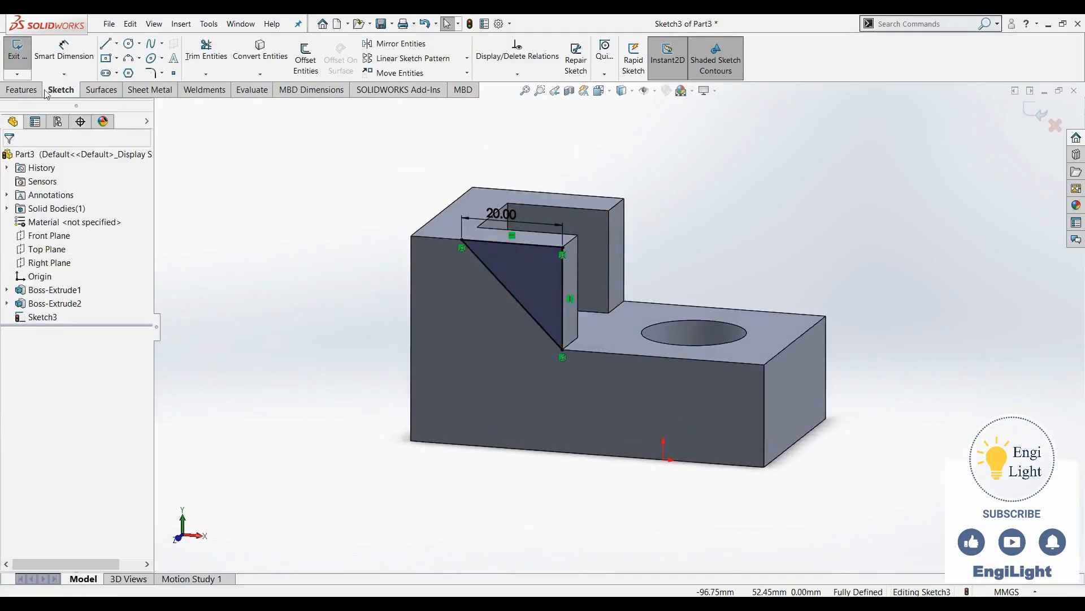
{"action": "left_click", "coordinate": [21, 89]}
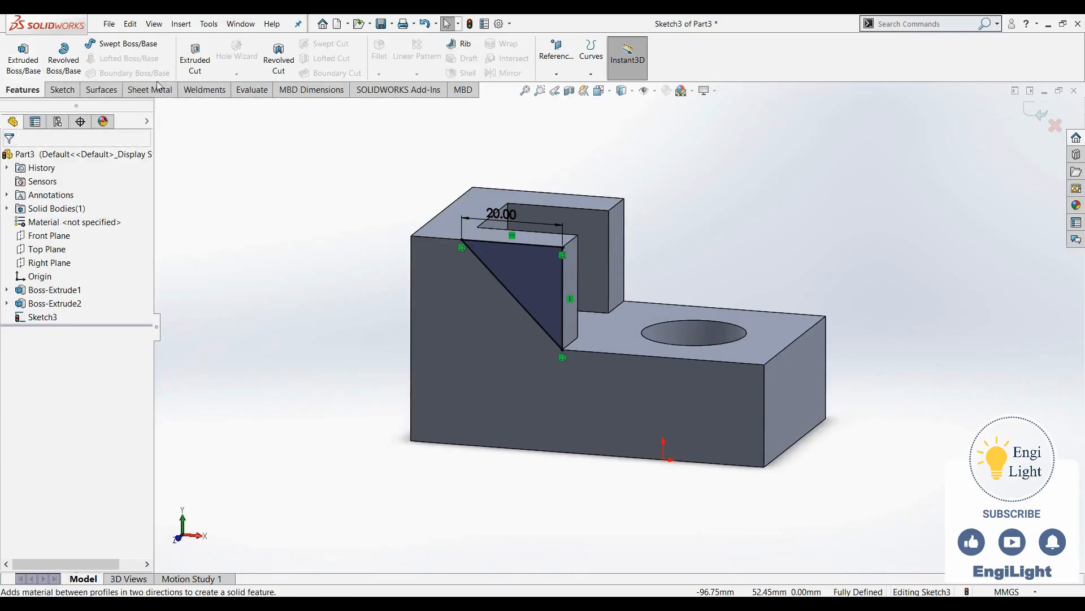
{"action": "left_click", "coordinate": [195, 68]}
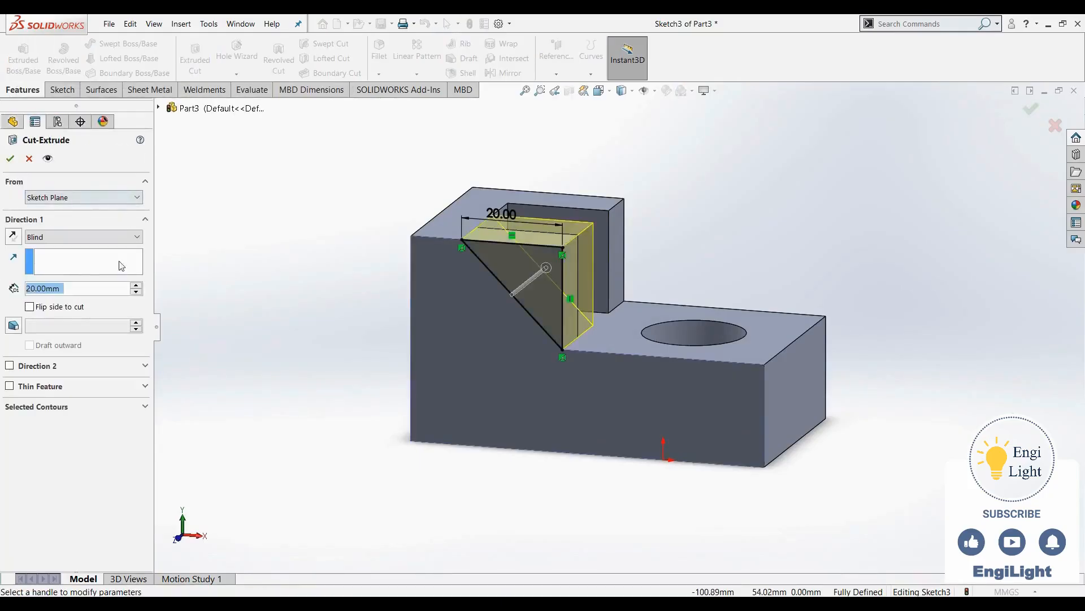
{"action": "left_click", "coordinate": [137, 292]}
{"action": "middle_click_drag", "start_coordinate": [395, 242], "coordinate": [375, 303]}
{"action": "left_click", "coordinate": [10, 158]}
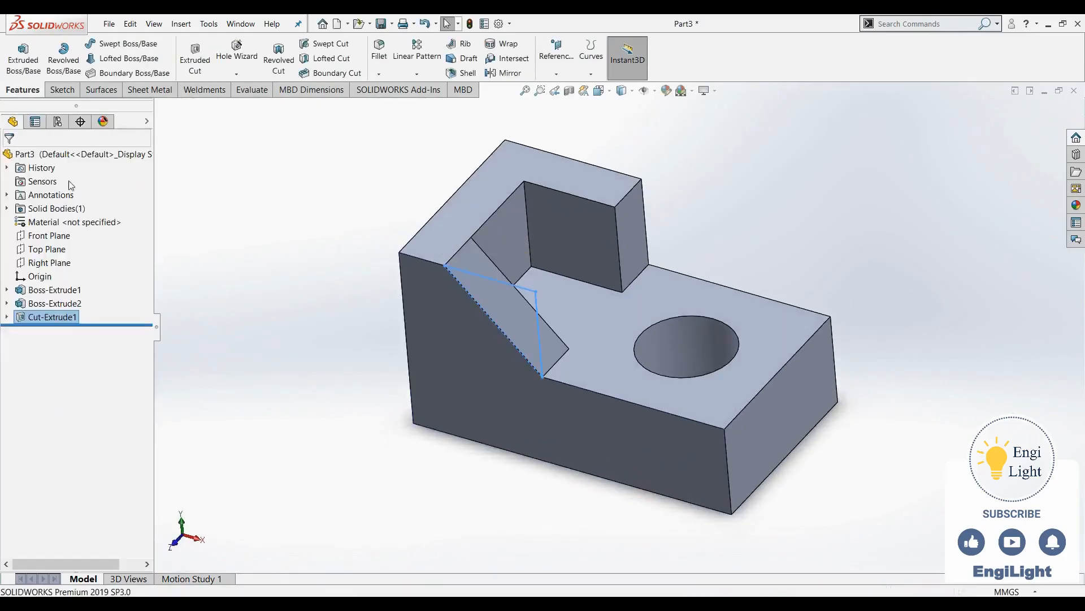
Step: Check the corner radius in the reference drawing and fillet the two vertical edges at the base's hole end with a 10 mm radius
{"action": "key", "text": "alt+Tab"}
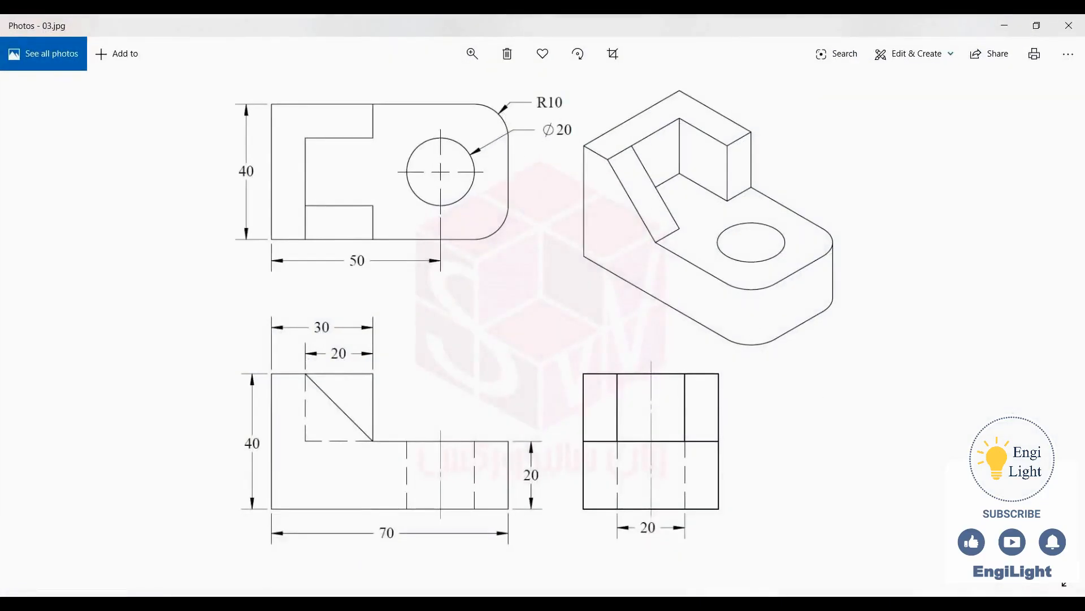
{"action": "key", "text": "alt+Tab"}
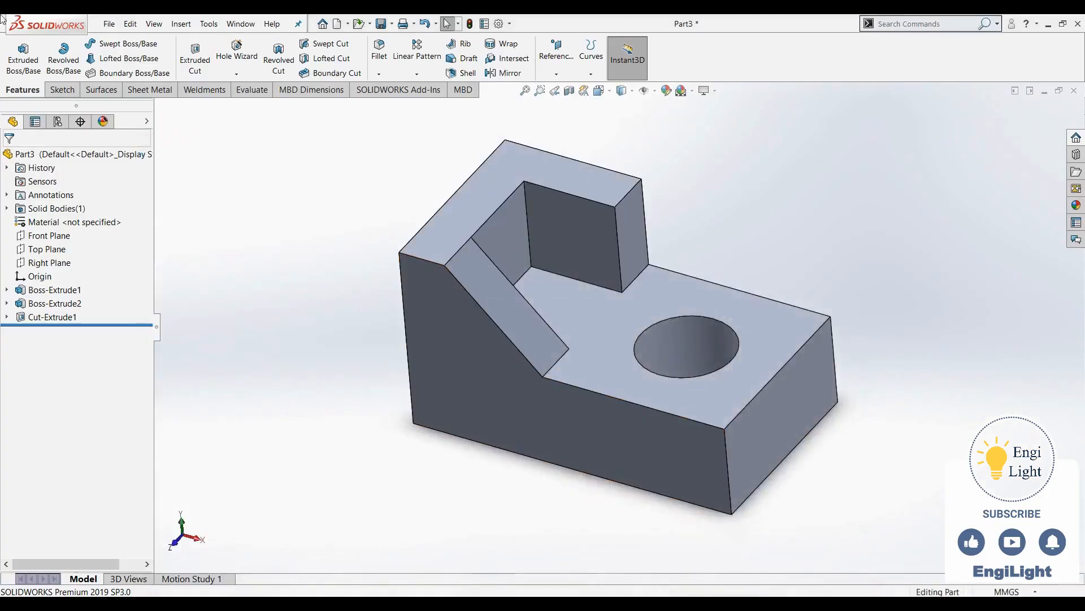
{"action": "left_click", "coordinate": [379, 54]}
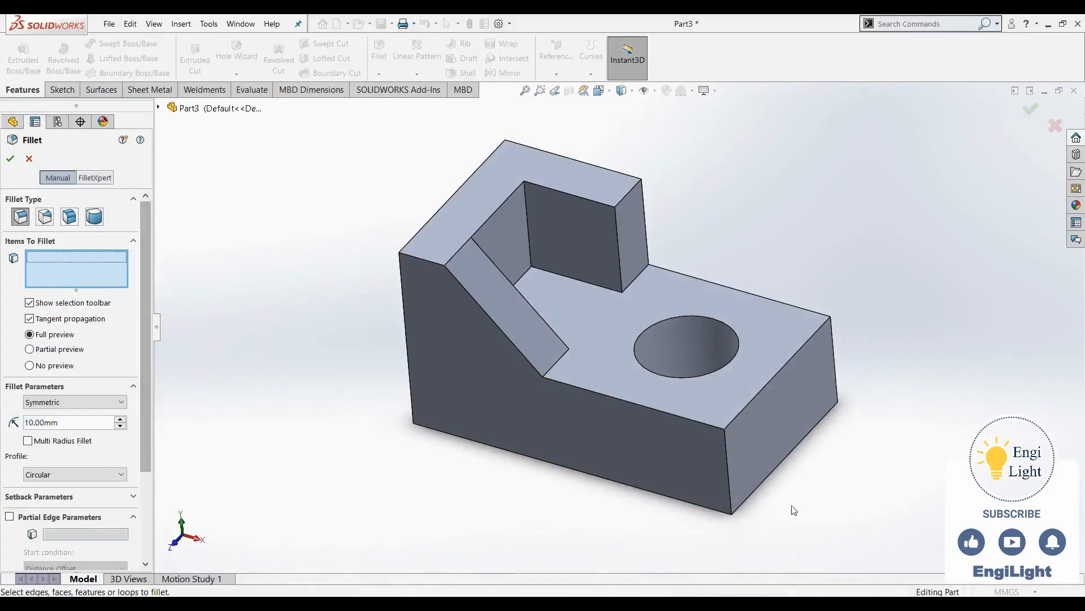
{"action": "left_click", "coordinate": [728, 462]}
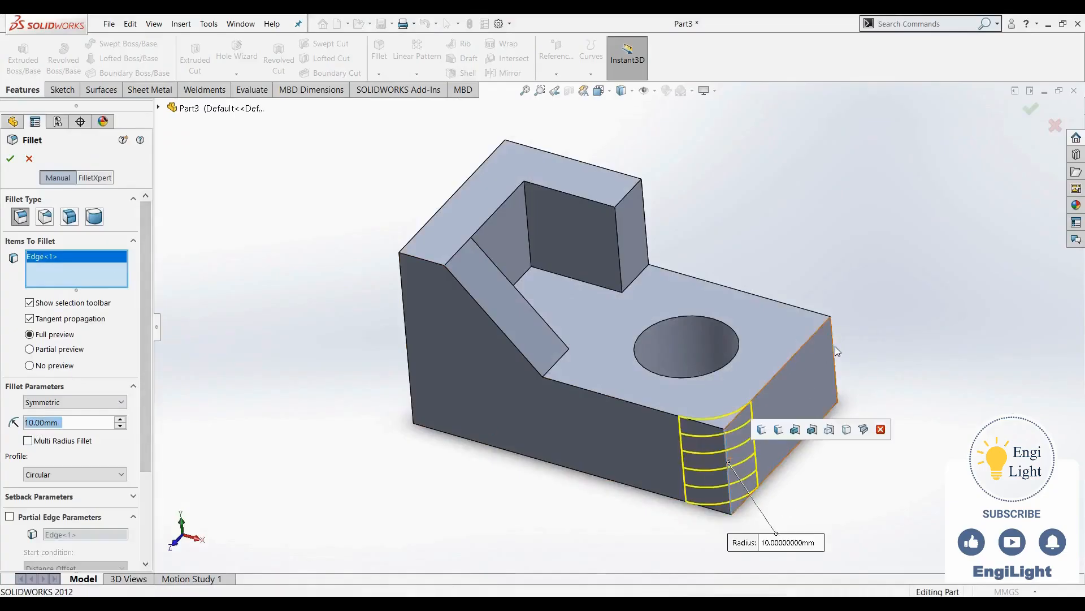
{"action": "middle_click_drag", "start_coordinate": [839, 346], "coordinate": [779, 389]}
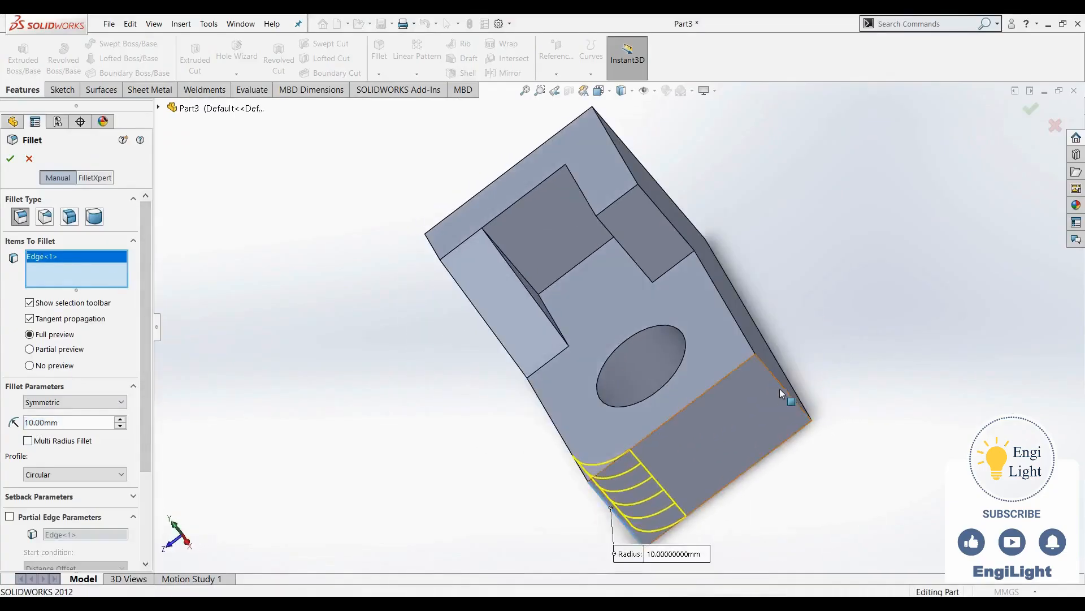
{"action": "left_click", "coordinate": [783, 396]}
{"action": "middle_click_drag", "start_coordinate": [804, 439], "coordinate": [827, 441]}
{"action": "scroll", "coordinate": [825, 461], "scroll_direction": "up", "scroll_amount": 3}
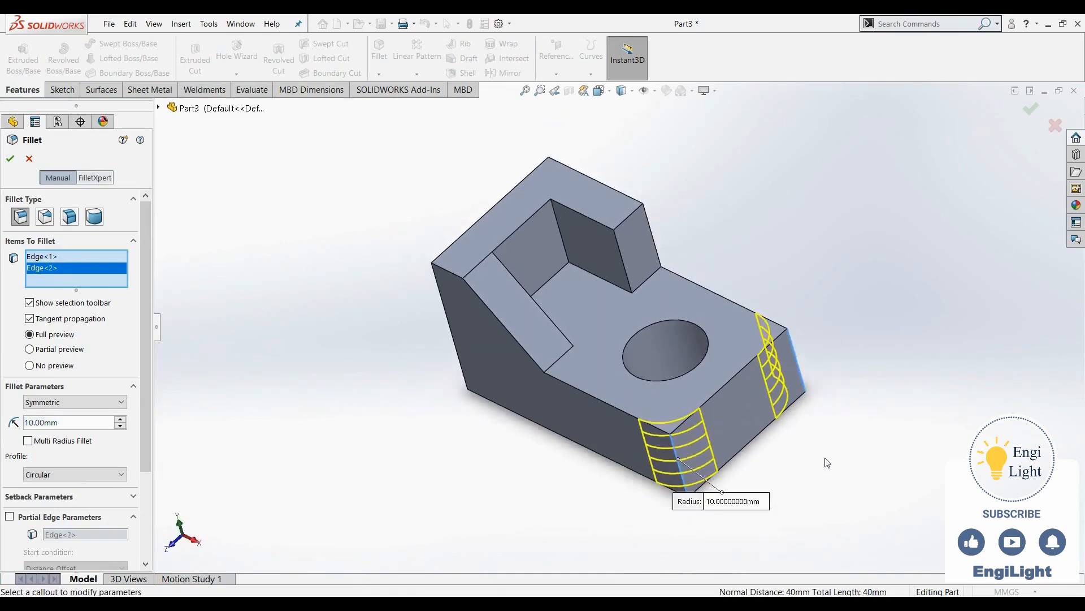
{"action": "left_click", "coordinate": [12, 160]}
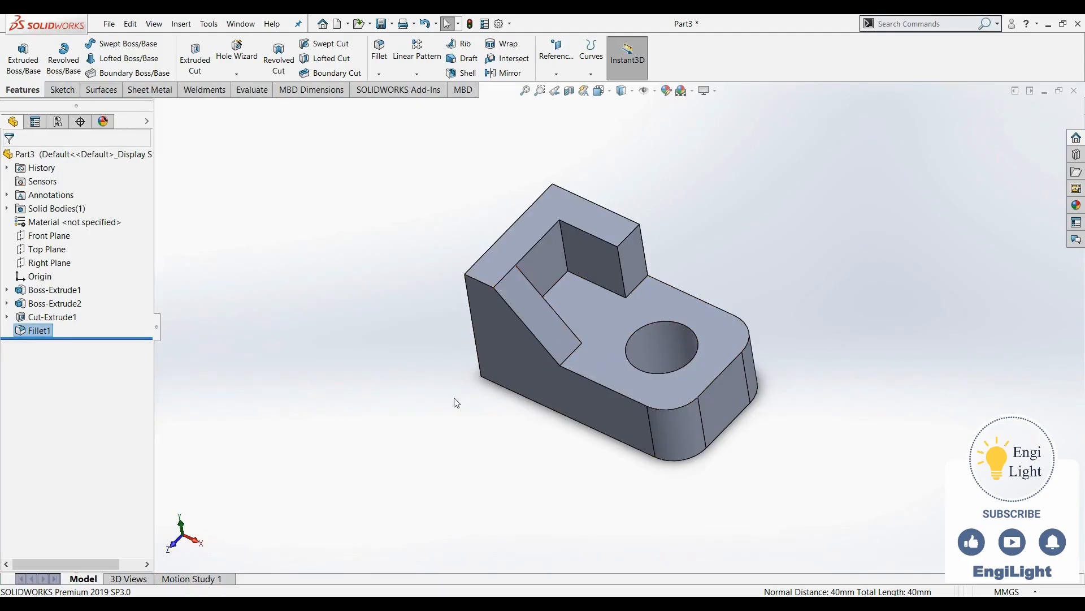
Step: Open the U-shaped wall's profile sketch for editing and view it straight on
{"action": "left_click", "coordinate": [421, 385]}
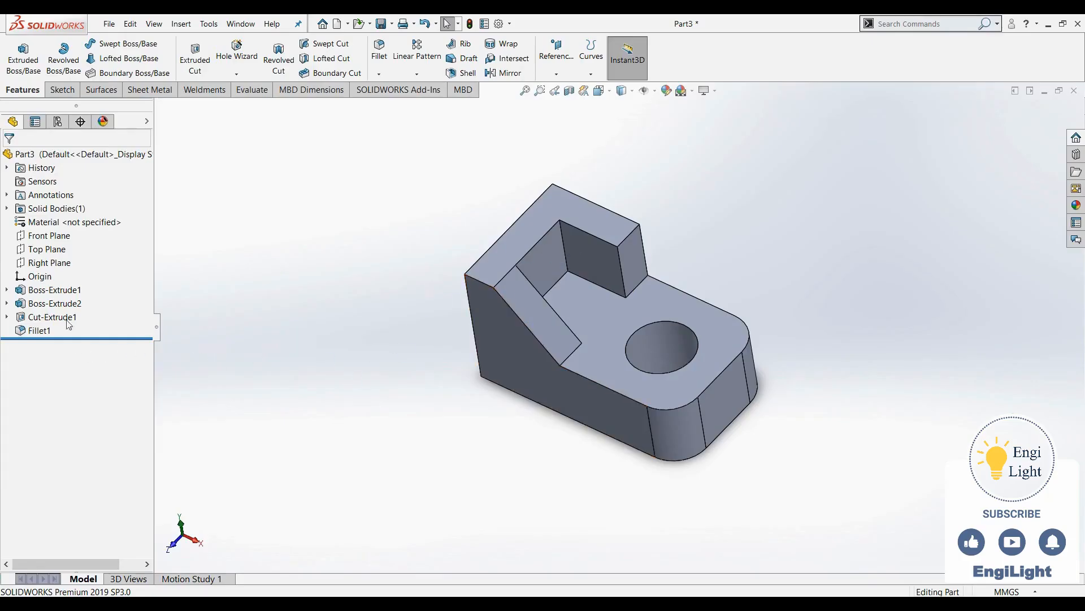
{"action": "left_click", "coordinate": [55, 303]}
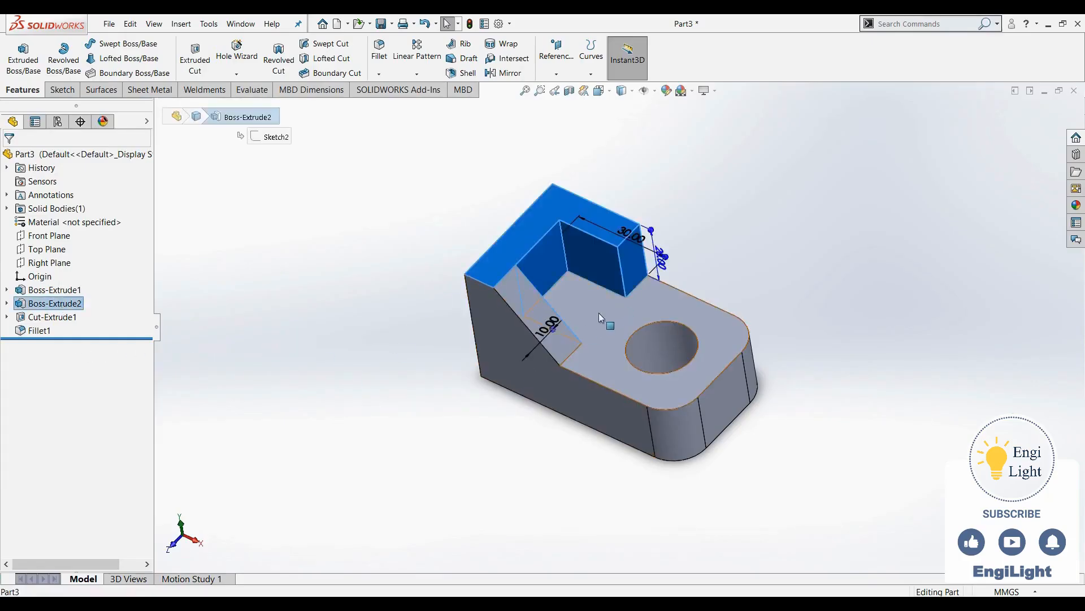
{"action": "right_click", "coordinate": [48, 309]}
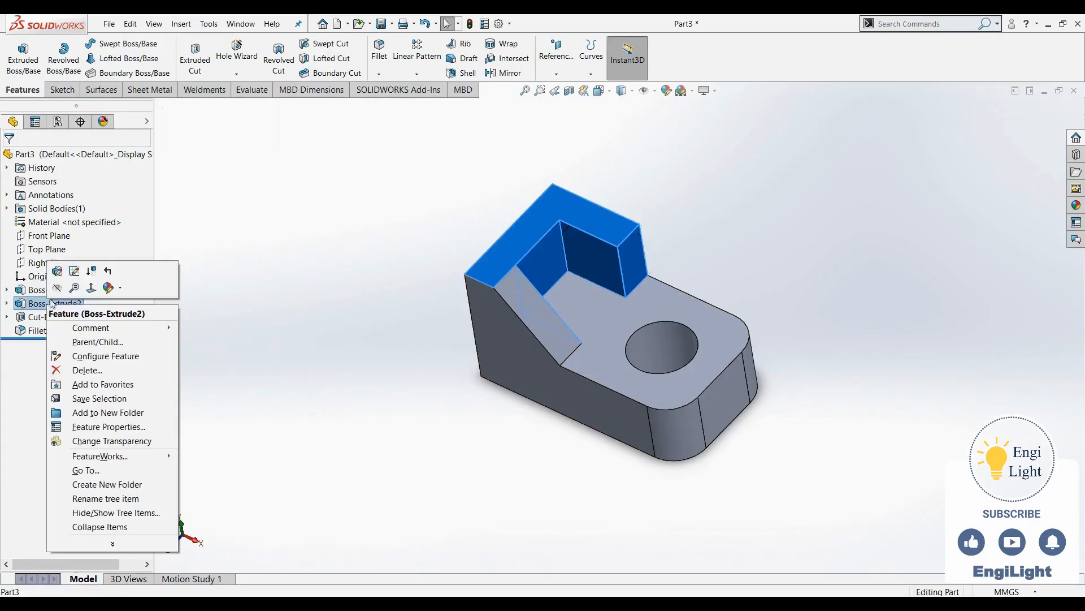
{"action": "left_click", "coordinate": [50, 303]}
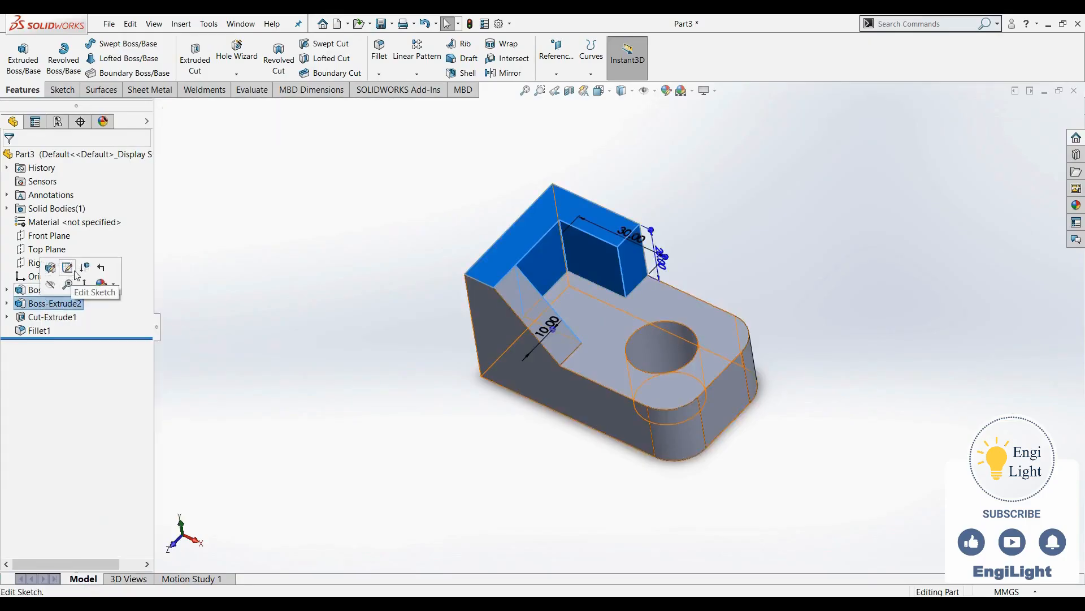
{"action": "left_click", "coordinate": [7, 303]}
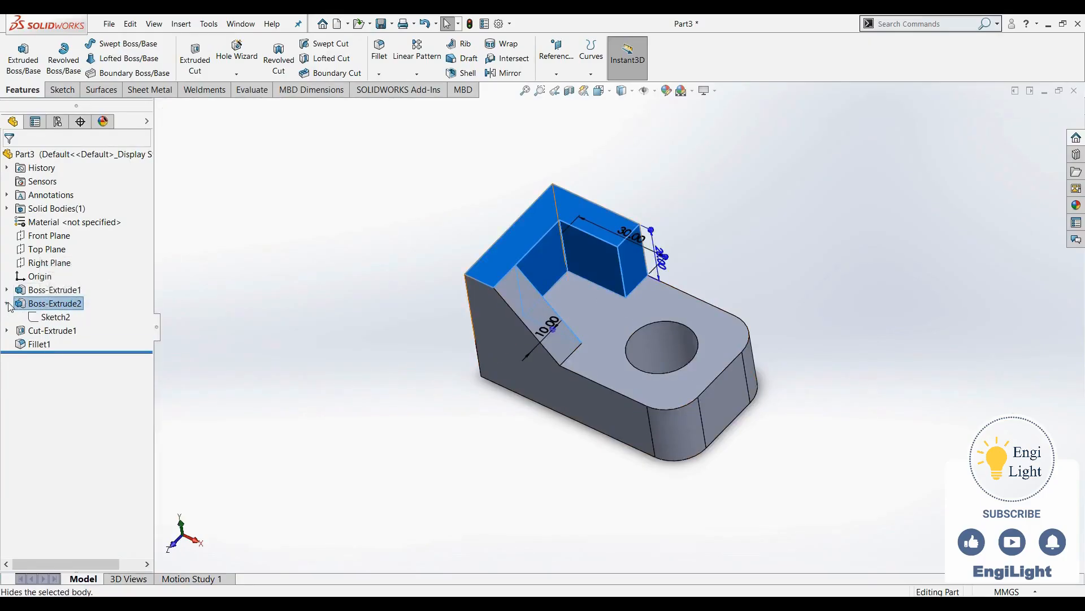
{"action": "left_click", "coordinate": [54, 316]}
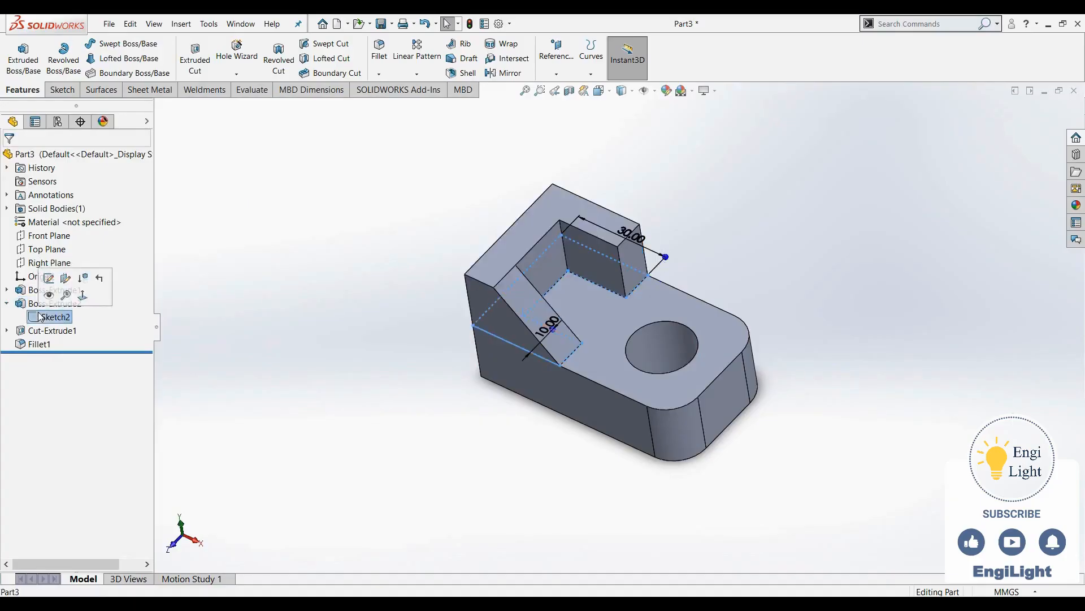
{"action": "left_click", "coordinate": [49, 280]}
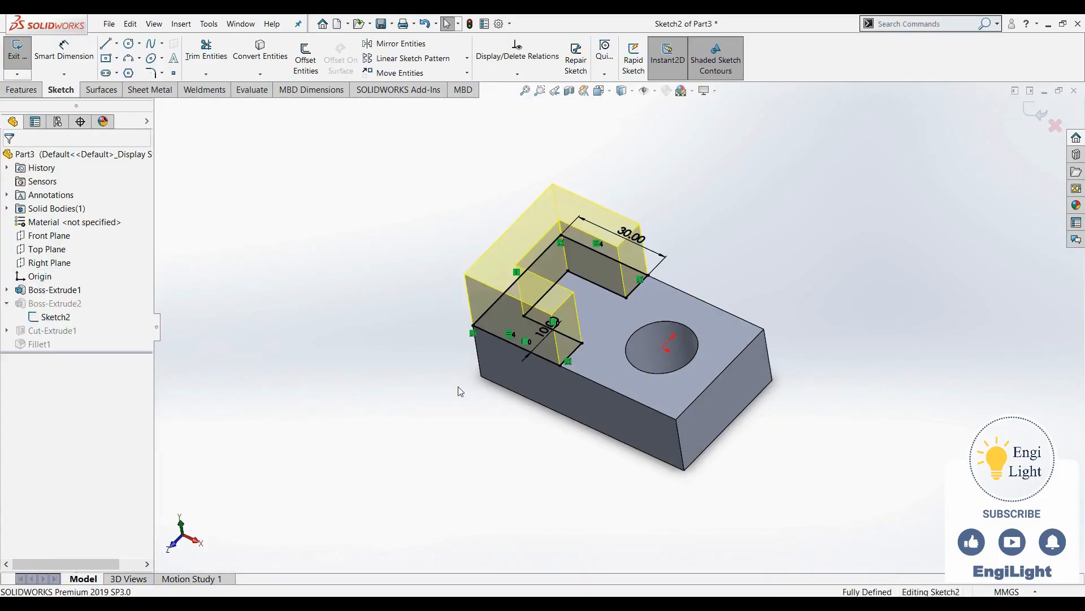
{"action": "left_click", "coordinate": [606, 384]}
{"action": "key", "text": "ctrl+8"}
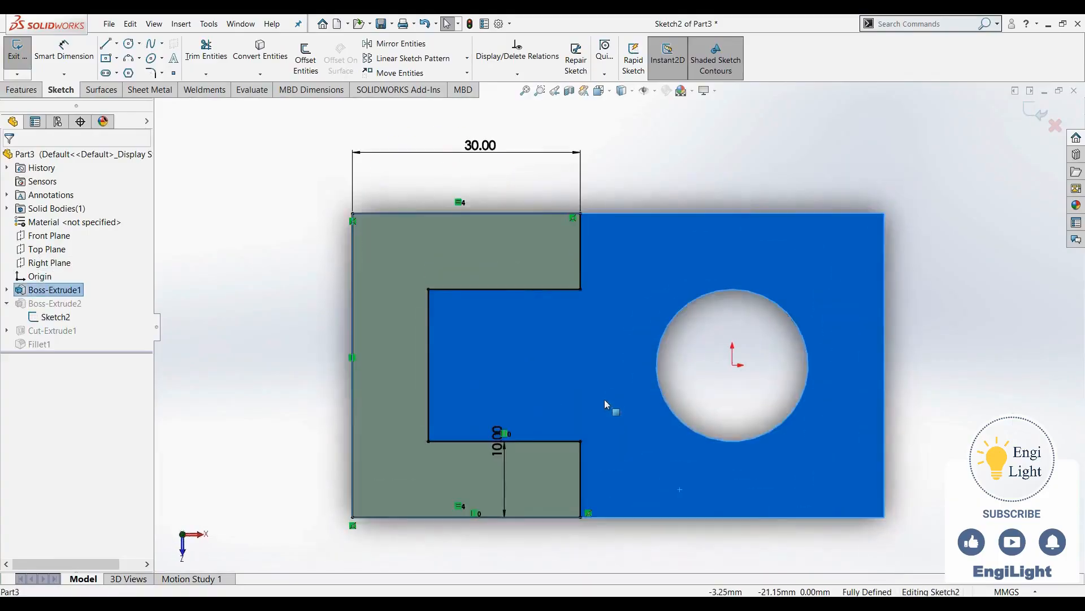
{"action": "scroll", "coordinate": [605, 403], "scroll_direction": "up", "scroll_amount": 2}
Step: Move the front arm's width dimension beside the arm, set it to 12 mm and exit the sketch
{"action": "left_click_drag", "start_coordinate": [535, 414], "coordinate": [624, 415]}
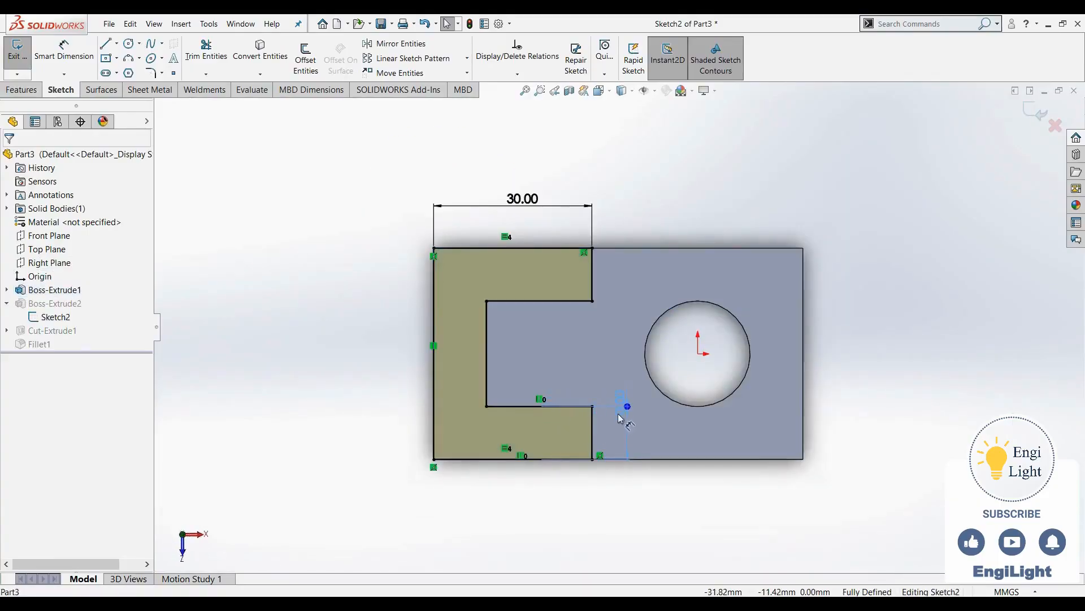
{"action": "double_click", "coordinate": [622, 405]}
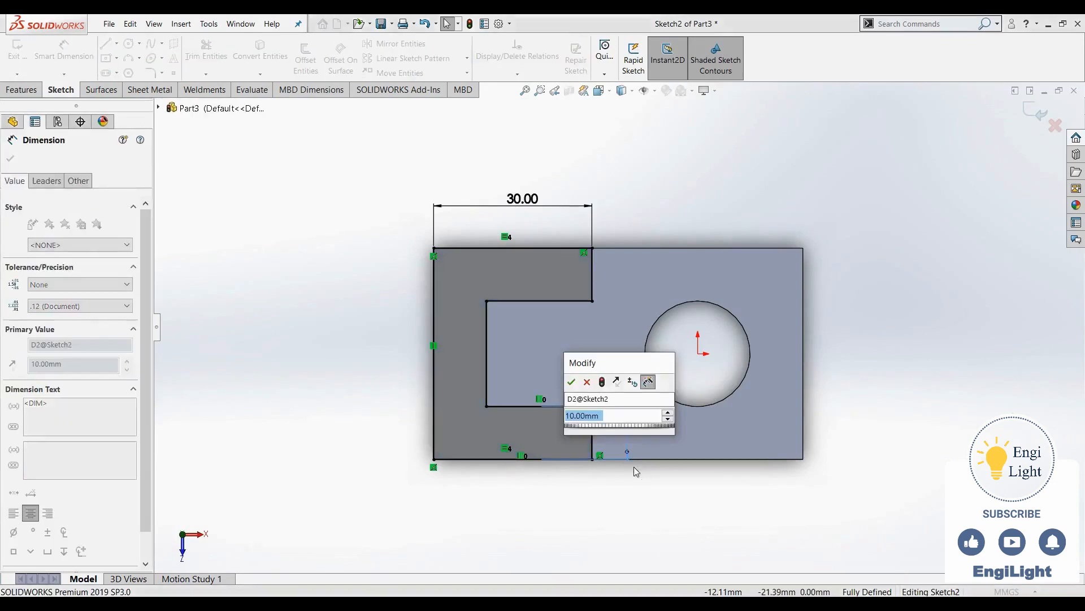
{"action": "type", "text": "12"}
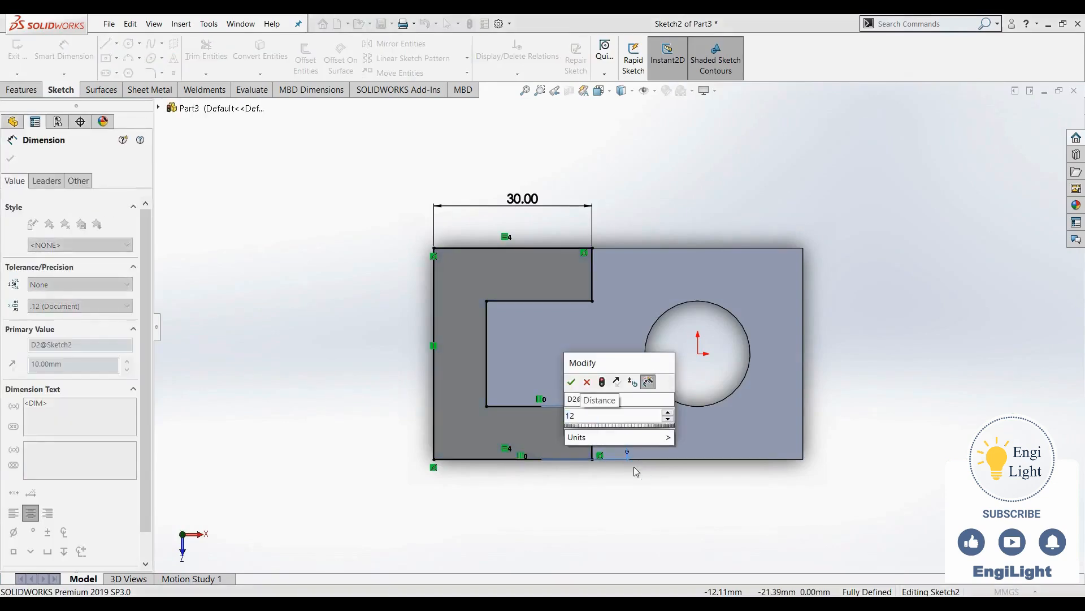
{"action": "left_click", "coordinate": [571, 382]}
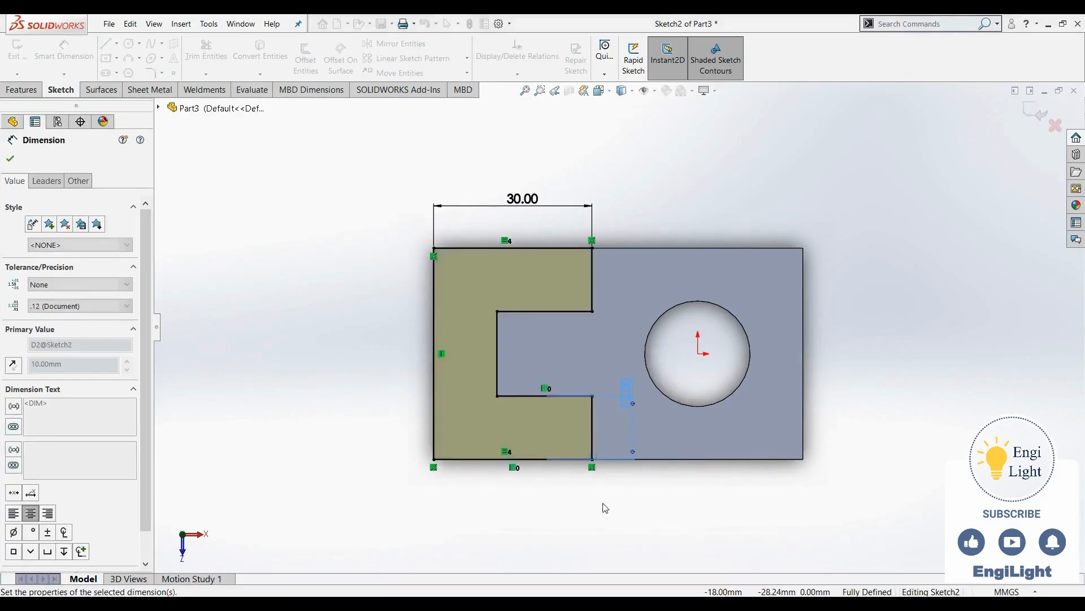
{"action": "mouse_move", "coordinate": [600, 503]}
{"action": "middle_mouse_down"}
{"action": "mouse_move", "coordinate": [588, 455]}
{"action": "mouse_move", "coordinate": [538, 431]}
{"action": "middle_mouse_up"}
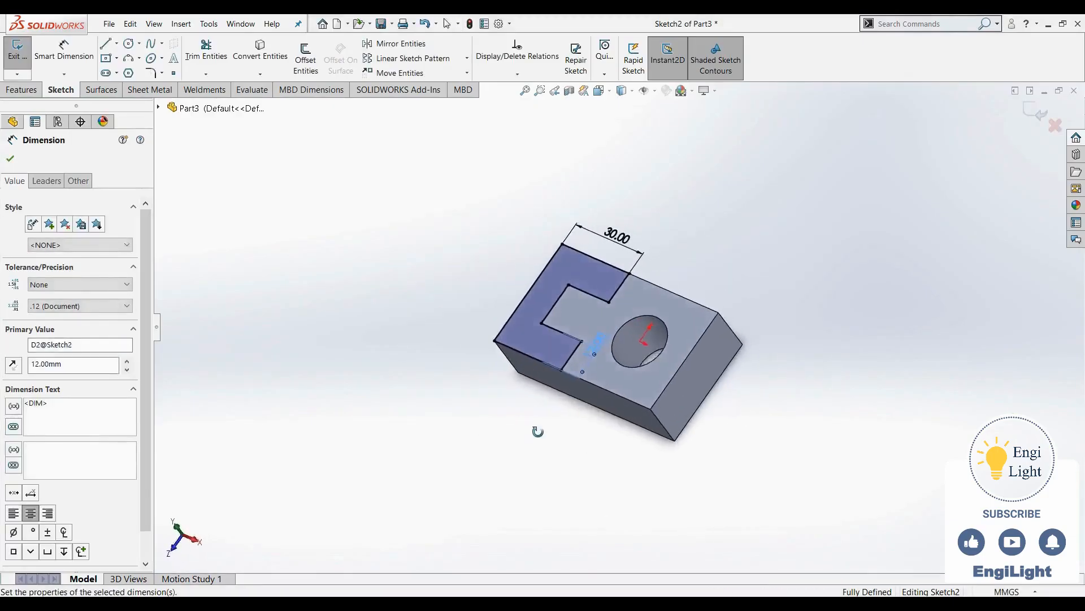
{"action": "left_click", "coordinate": [1035, 112]}
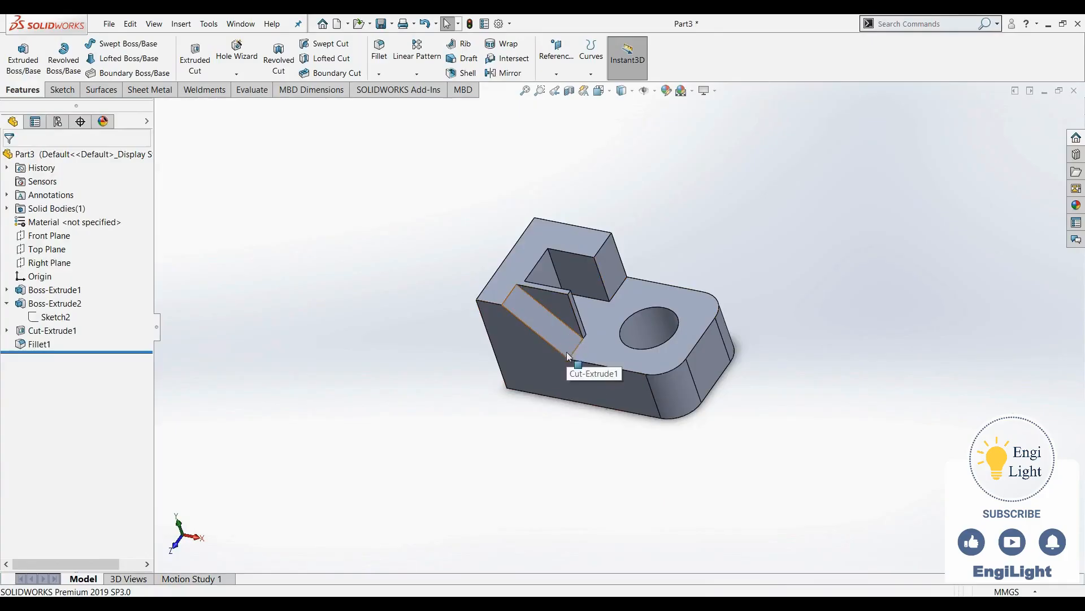
Step: Inspect the front arm's sloped cut and open the triangular cut feature for editing
{"action": "scroll", "coordinate": [571, 343], "scroll_direction": "down", "scroll_amount": 4}
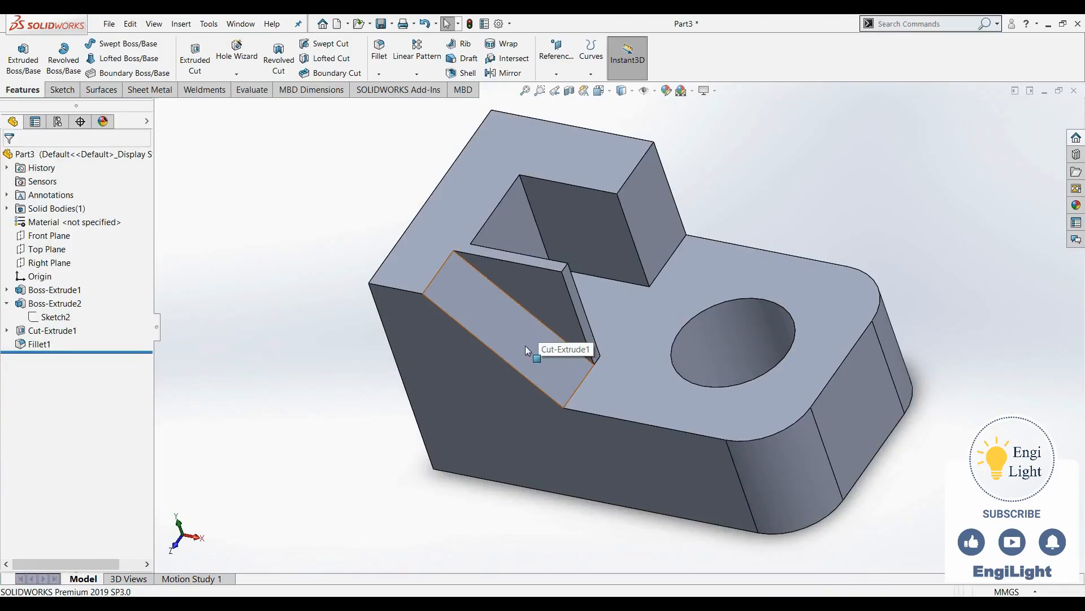
{"action": "scroll", "coordinate": [584, 410], "scroll_direction": "up", "scroll_amount": 5}
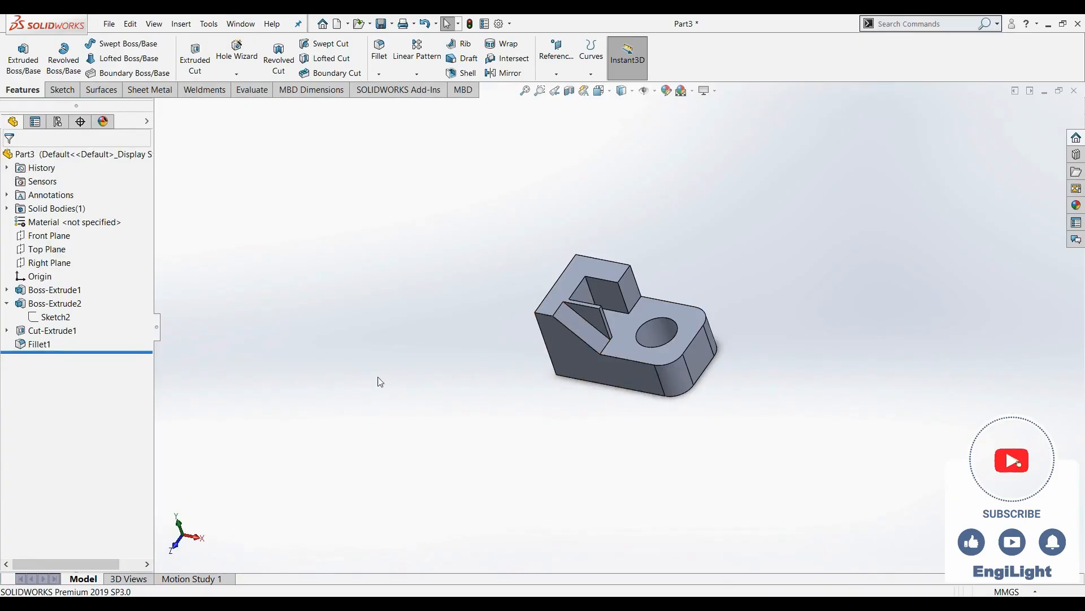
{"action": "left_click", "coordinate": [46, 332]}
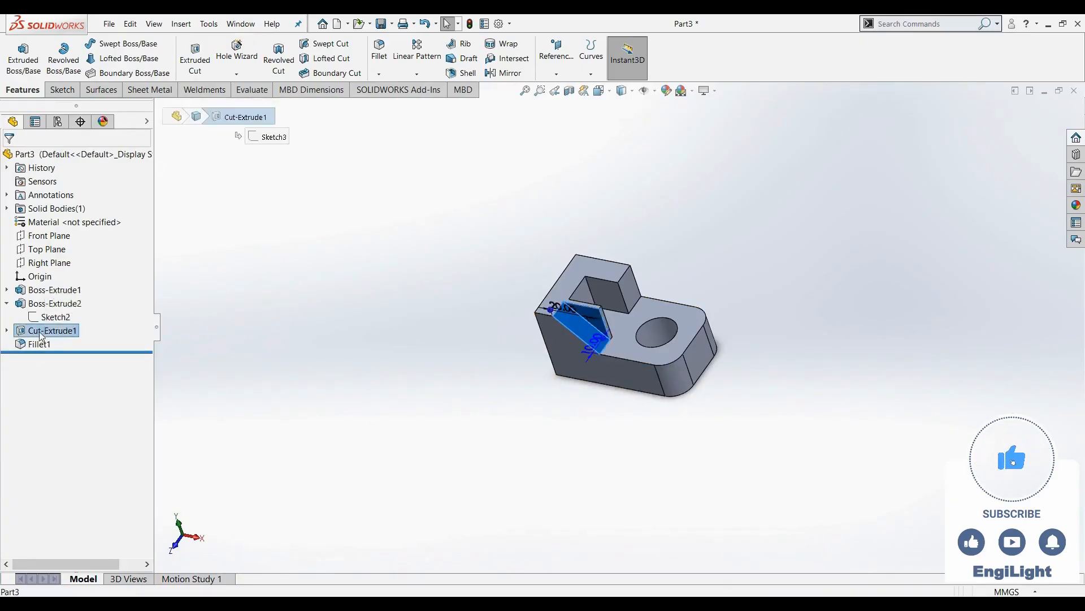
{"action": "right_click", "coordinate": [48, 331]}
{"action": "left_click", "coordinate": [52, 304]}
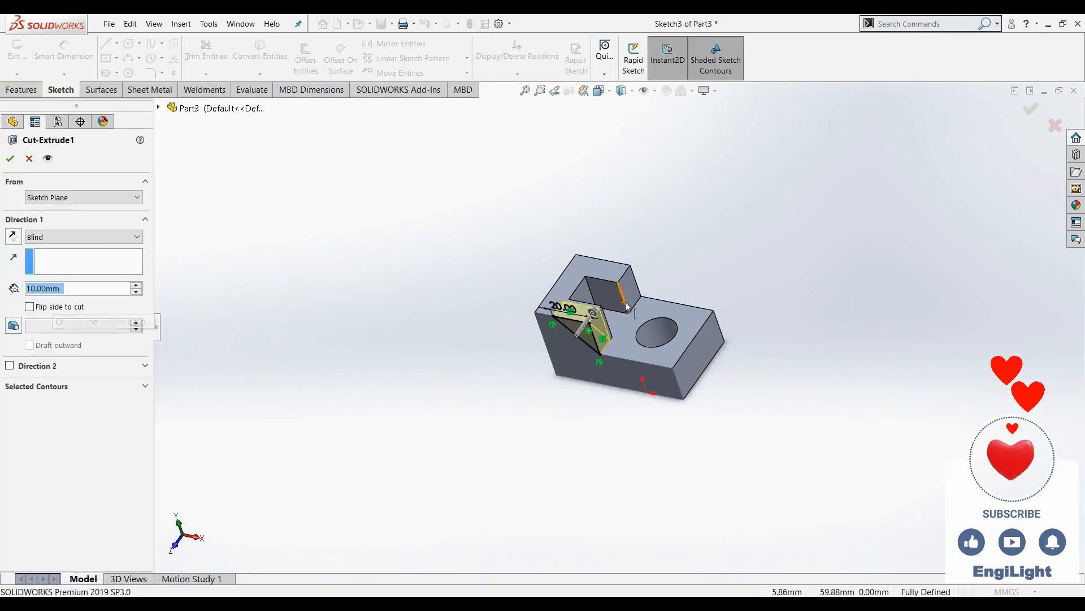
Step: Try the Up To Next end condition for the triangular cut and examine its preview
{"action": "left_click", "coordinate": [108, 236]}
{"action": "left_click", "coordinate": [96, 276]}
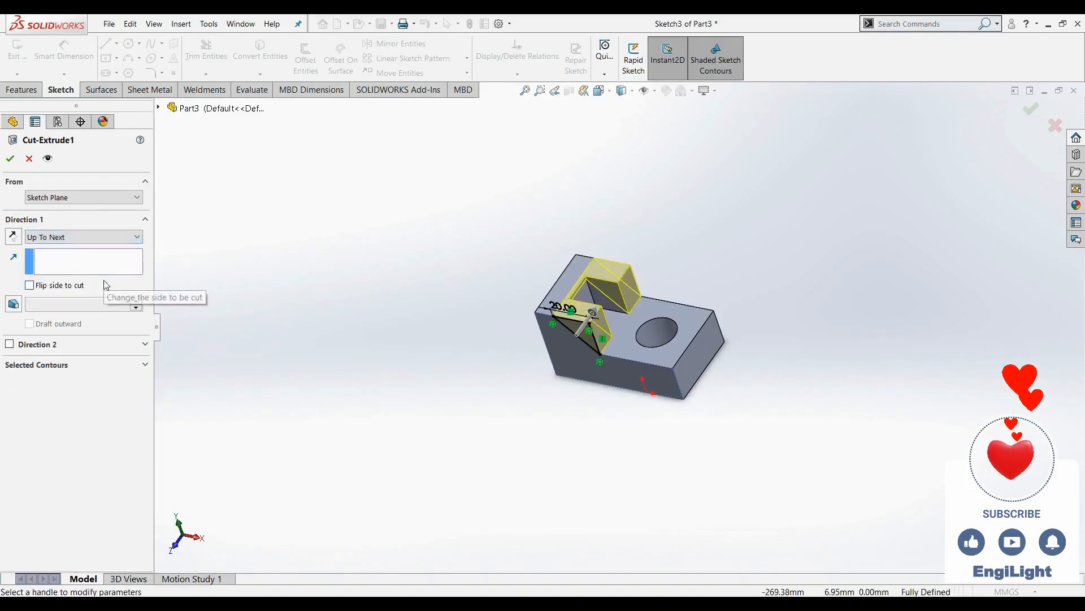
{"action": "scroll", "coordinate": [629, 293], "scroll_direction": "down", "scroll_amount": 5}
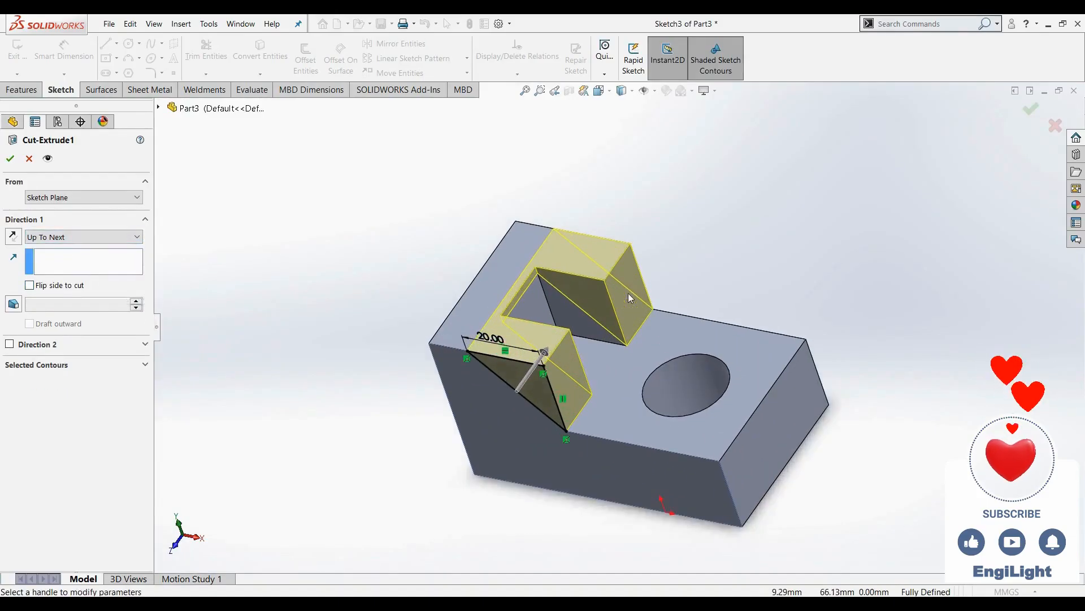
Step: Set the triangular cut's end condition to Up To Vertex, ending at the front arm's inner top corner, and accept it
{"action": "left_click", "coordinate": [101, 236]}
{"action": "left_click", "coordinate": [63, 288]}
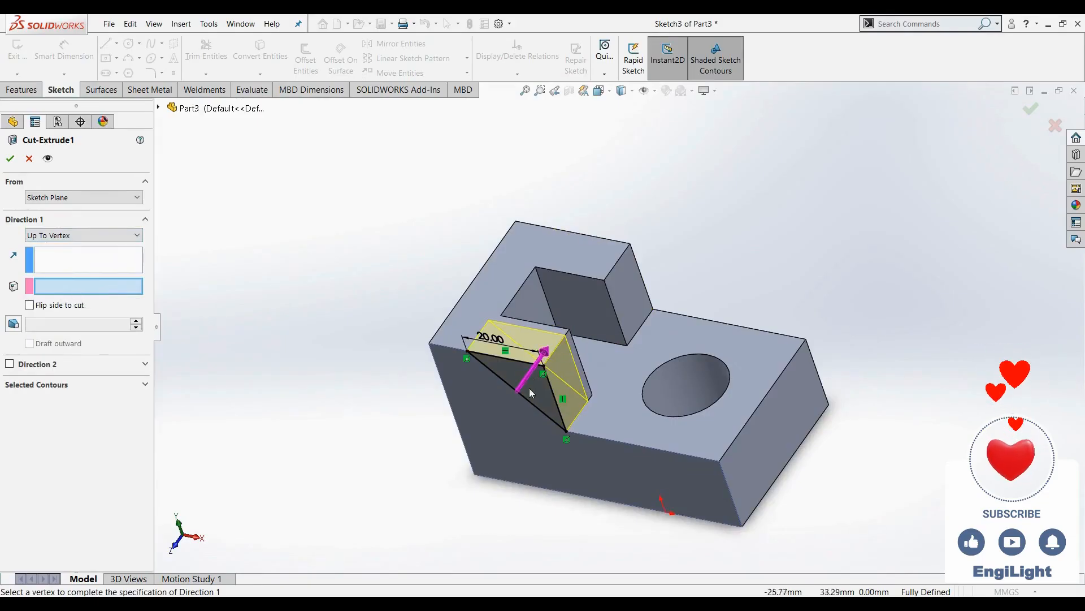
{"action": "left_click", "coordinate": [568, 330]}
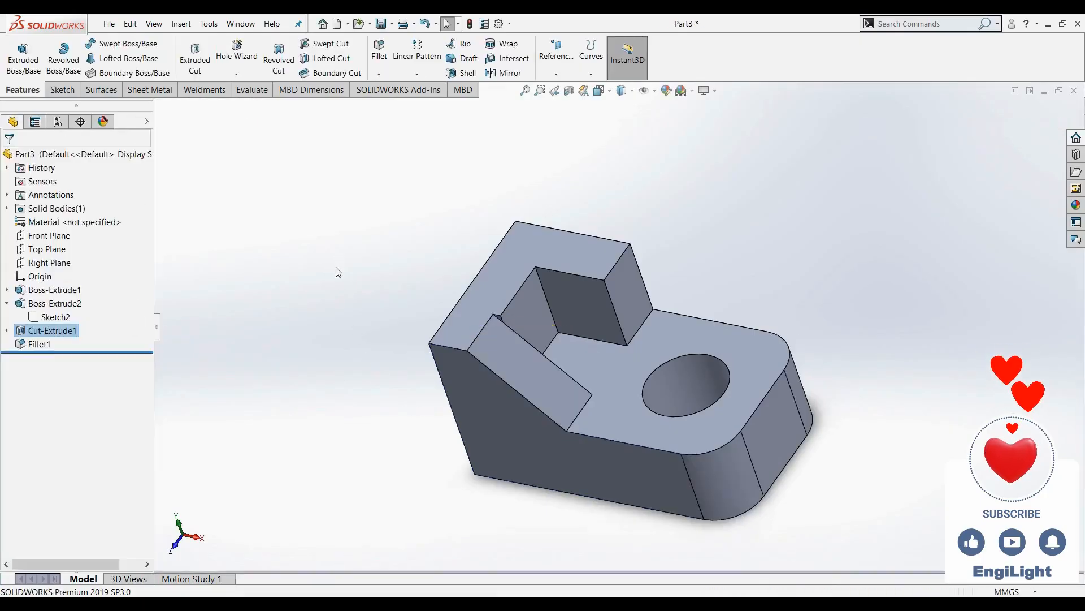
Step: Edit the U-shaped wall's sketch, set the front arm's width to 14 mm and exit the sketch
{"action": "left_click", "coordinate": [62, 317]}
{"action": "left_click", "coordinate": [70, 281]}
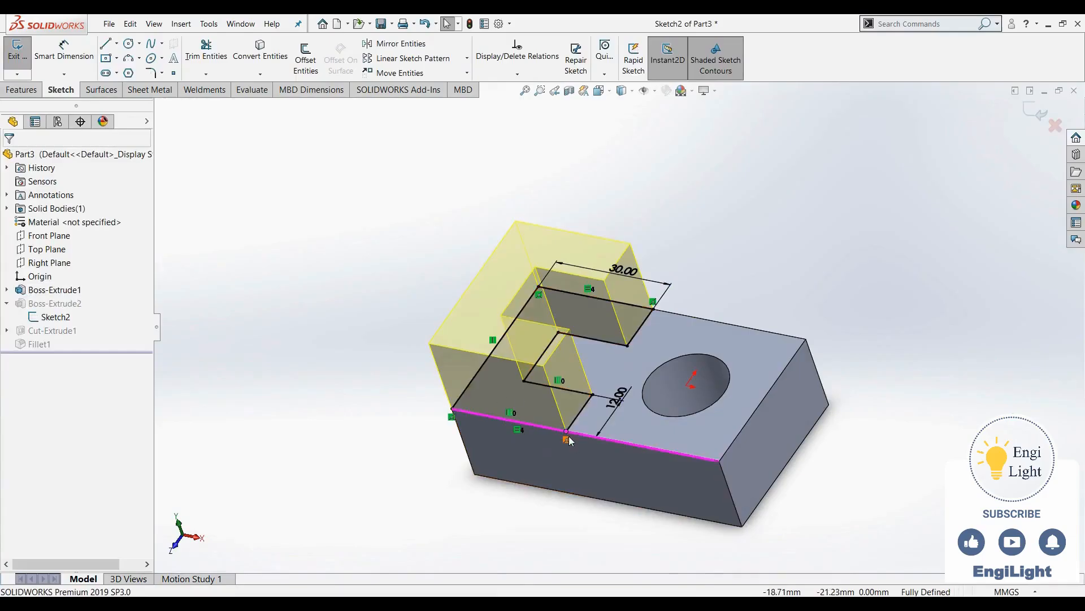
{"action": "double_click", "coordinate": [617, 402]}
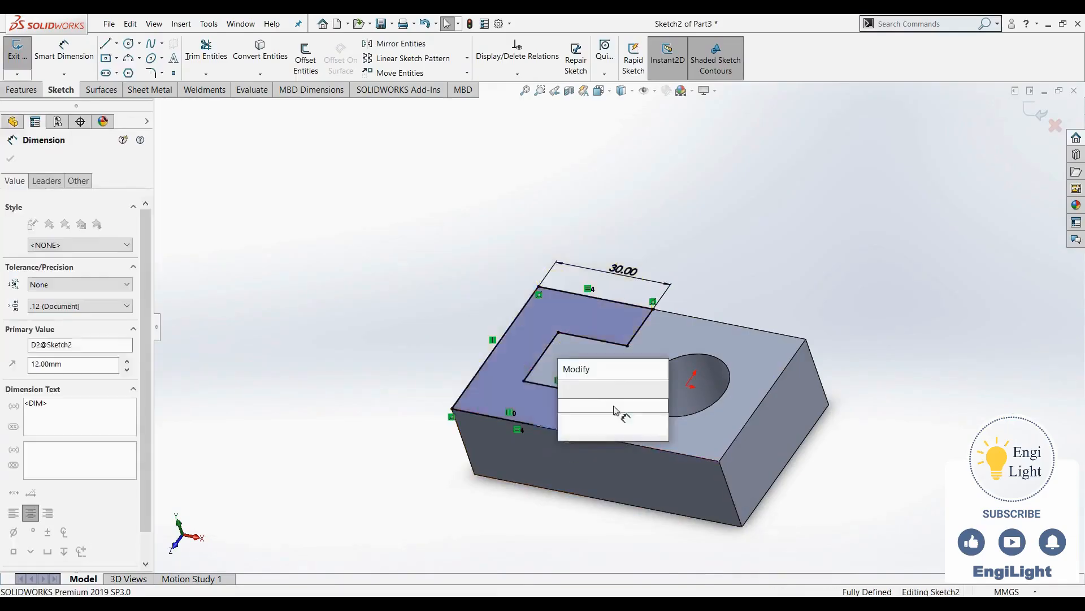
{"action": "type", "text": "14"}
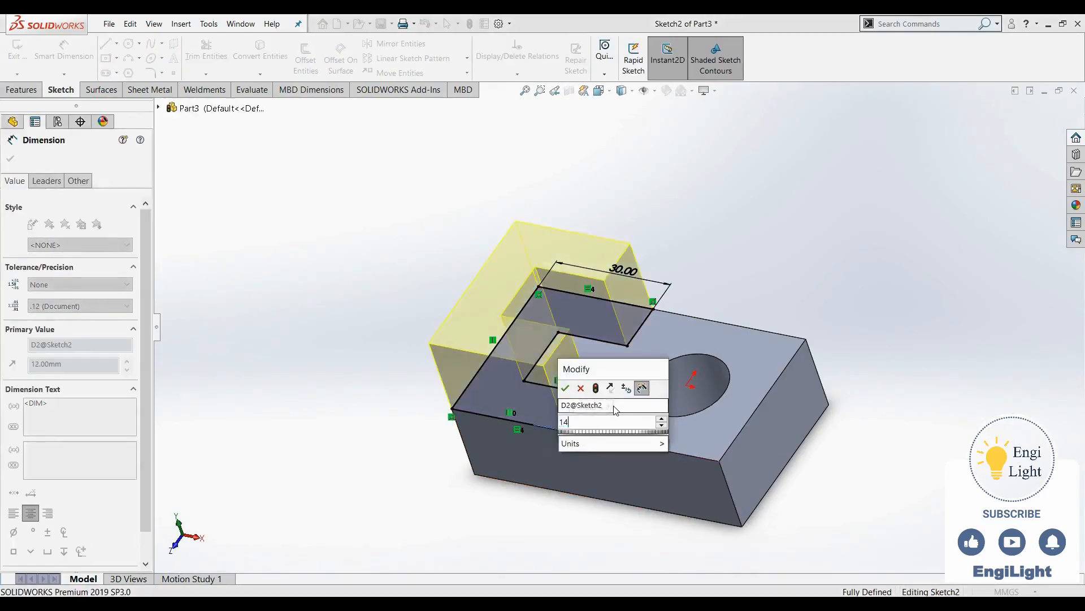
{"action": "left_click", "coordinate": [564, 388]}
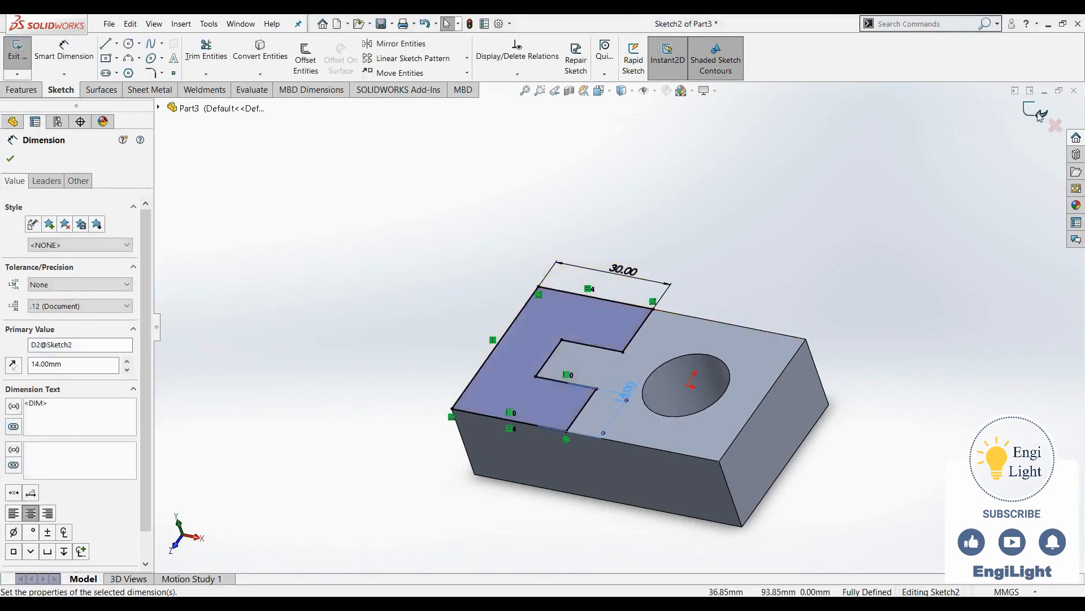
{"action": "left_click", "coordinate": [1036, 112]}
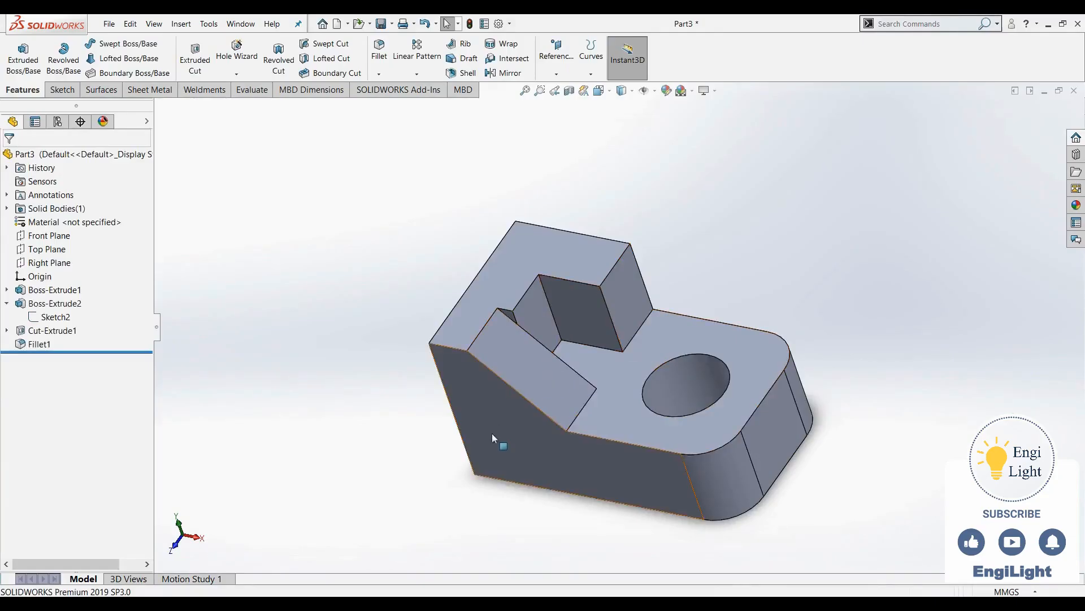
Step: Edit the triangular cut so its end condition is Up To Surface, ending at the front arm's inner face, and accept it
{"action": "right_click", "coordinate": [67, 333]}
{"action": "left_click", "coordinate": [75, 305]}
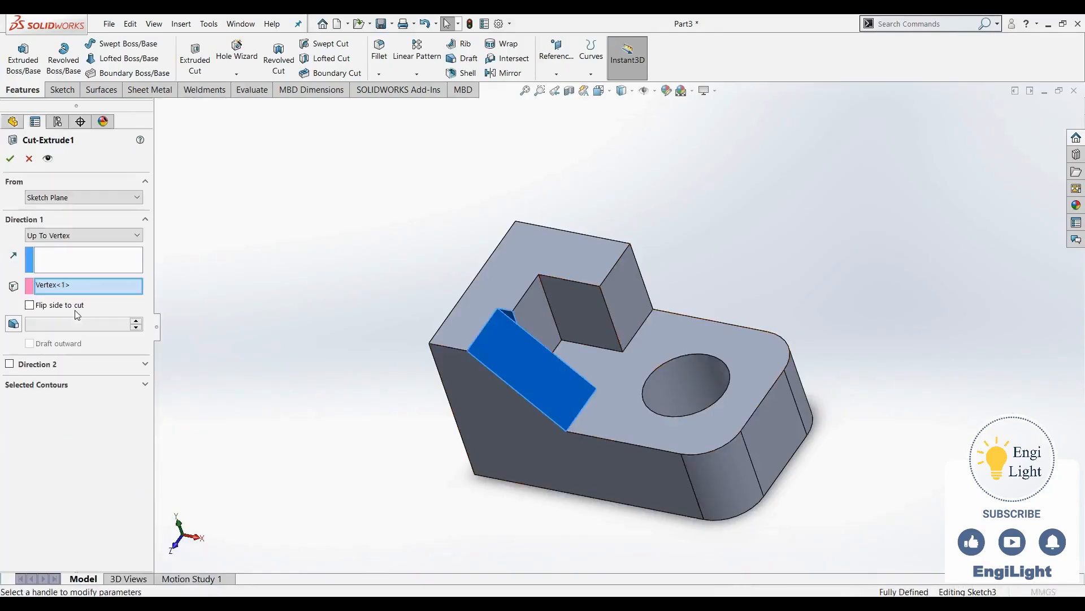
{"action": "left_click", "coordinate": [80, 235]}
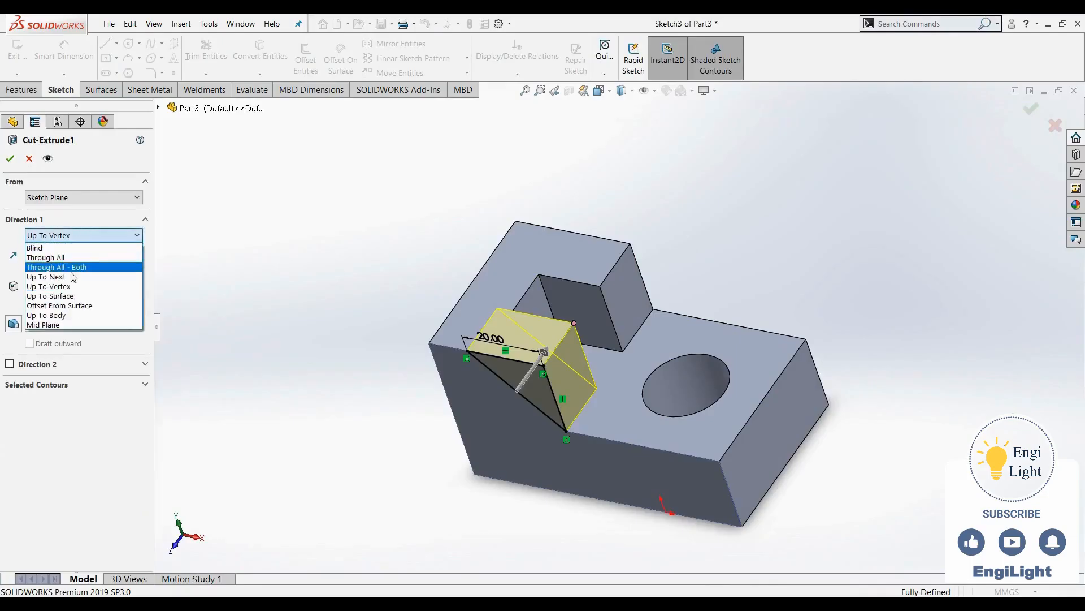
{"action": "left_click", "coordinate": [71, 280]}
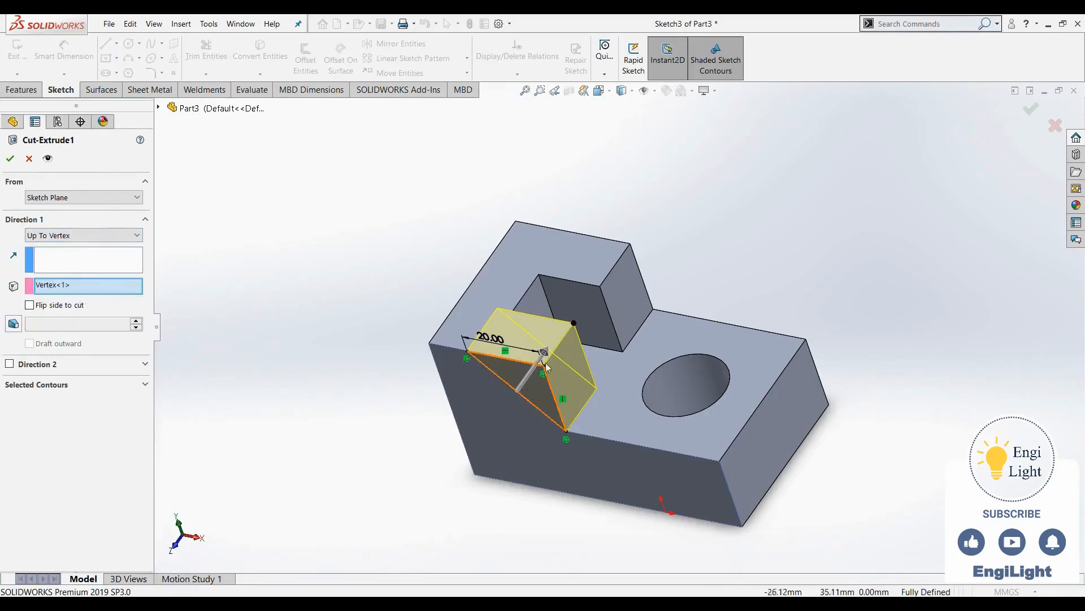
{"action": "middle_click_drag", "start_coordinate": [546, 368], "coordinate": [576, 406]}
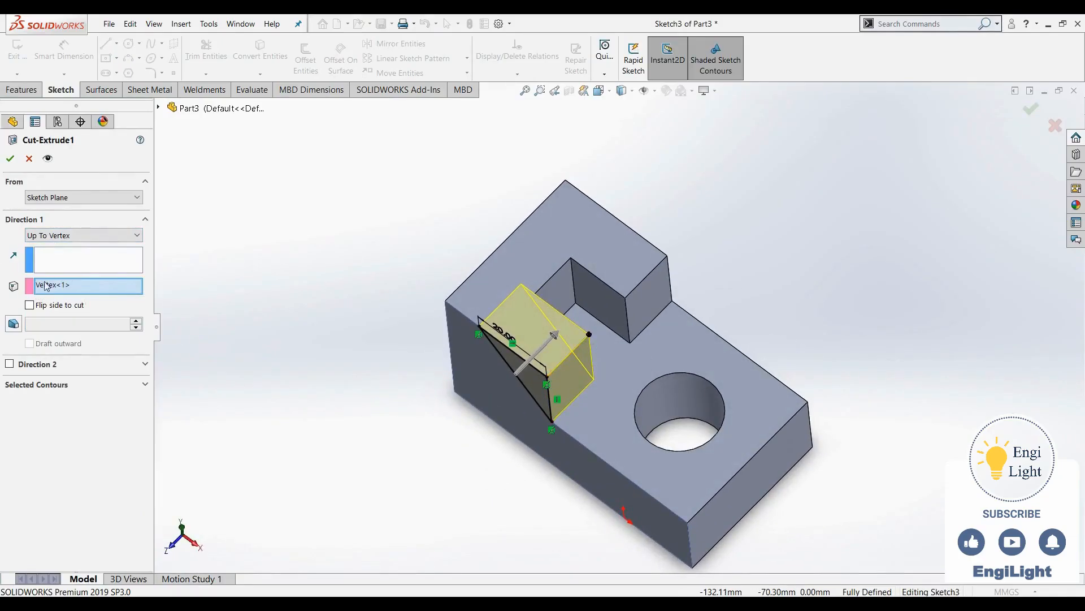
{"action": "left_click", "coordinate": [59, 235]}
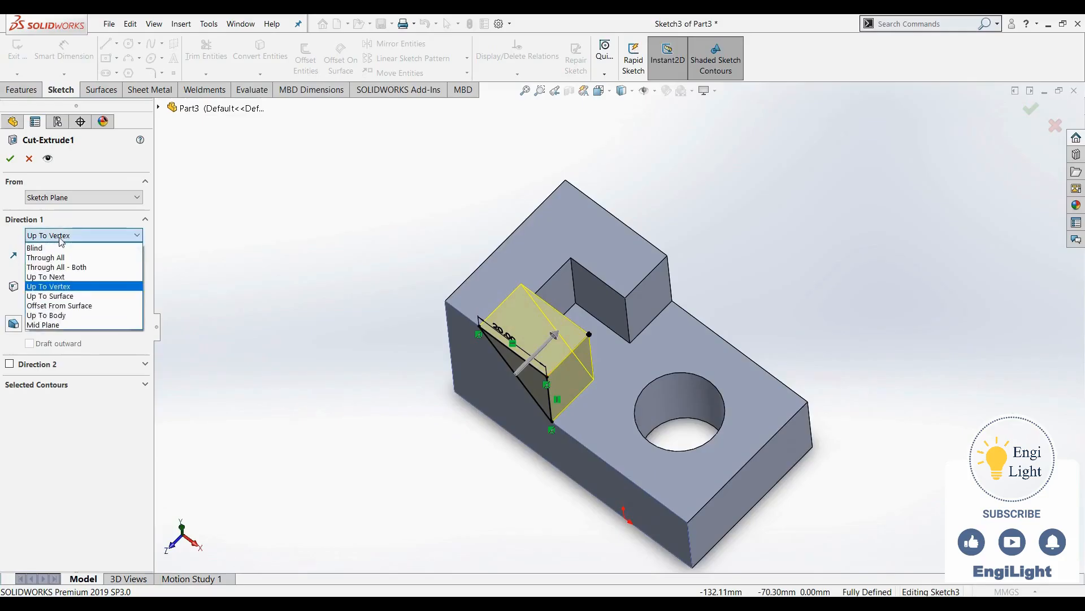
{"action": "left_click", "coordinate": [58, 296]}
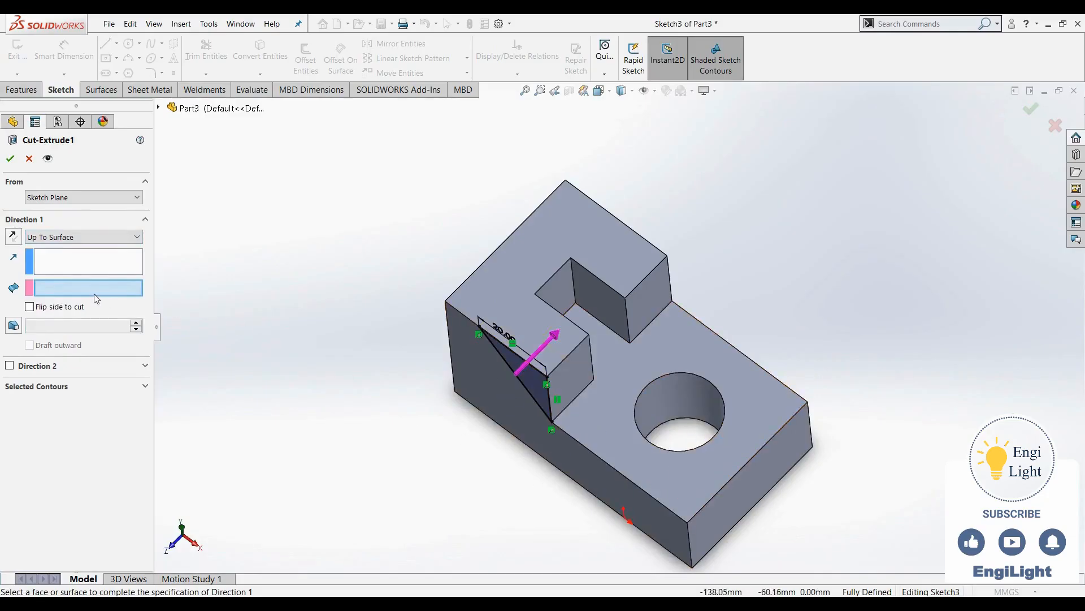
{"action": "middle_click_drag", "start_coordinate": [446, 441], "coordinate": [346, 458]}
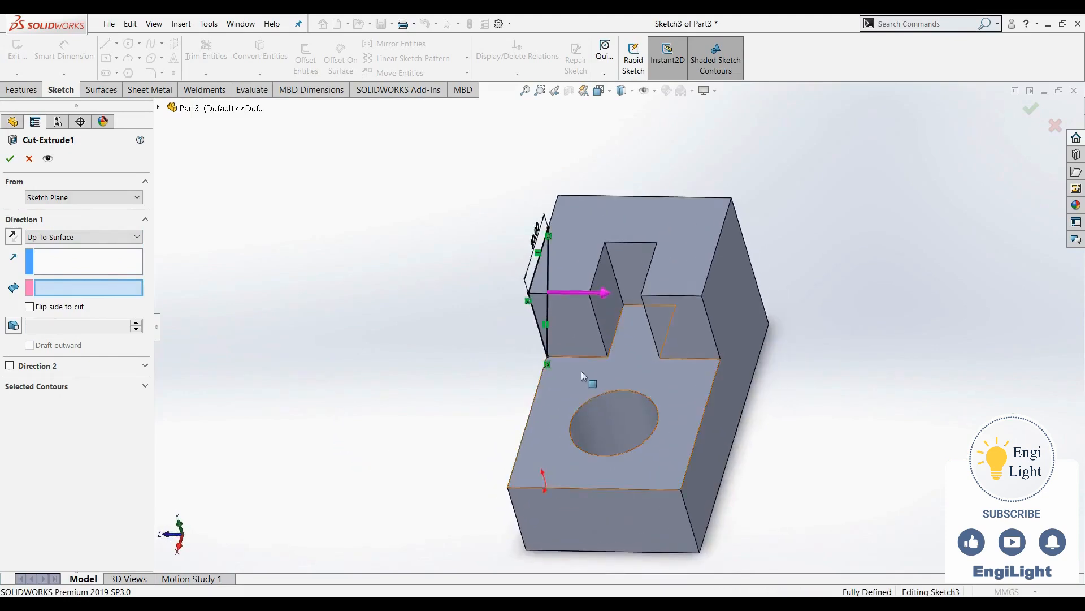
{"action": "left_click", "coordinate": [611, 316]}
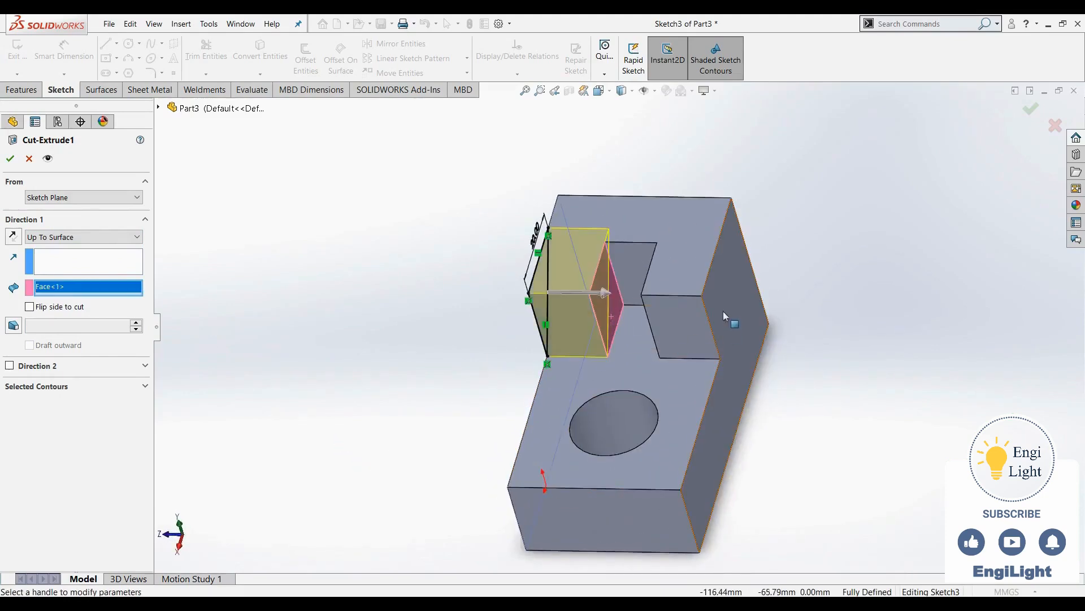
{"action": "left_click", "coordinate": [723, 312]}
{"action": "left_click", "coordinate": [607, 314]}
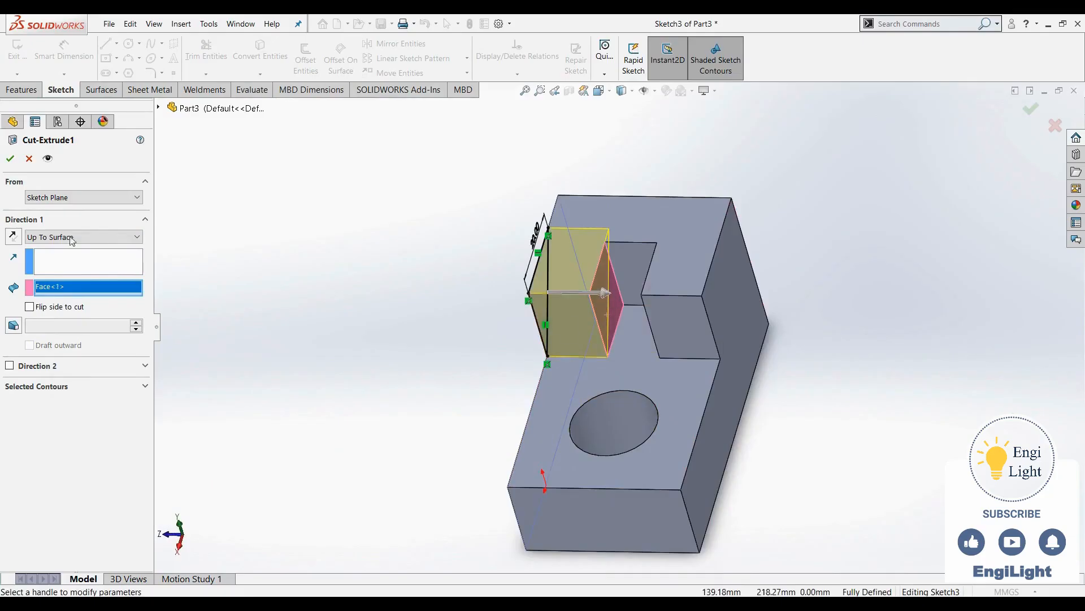
{"action": "left_click", "coordinate": [11, 160]}
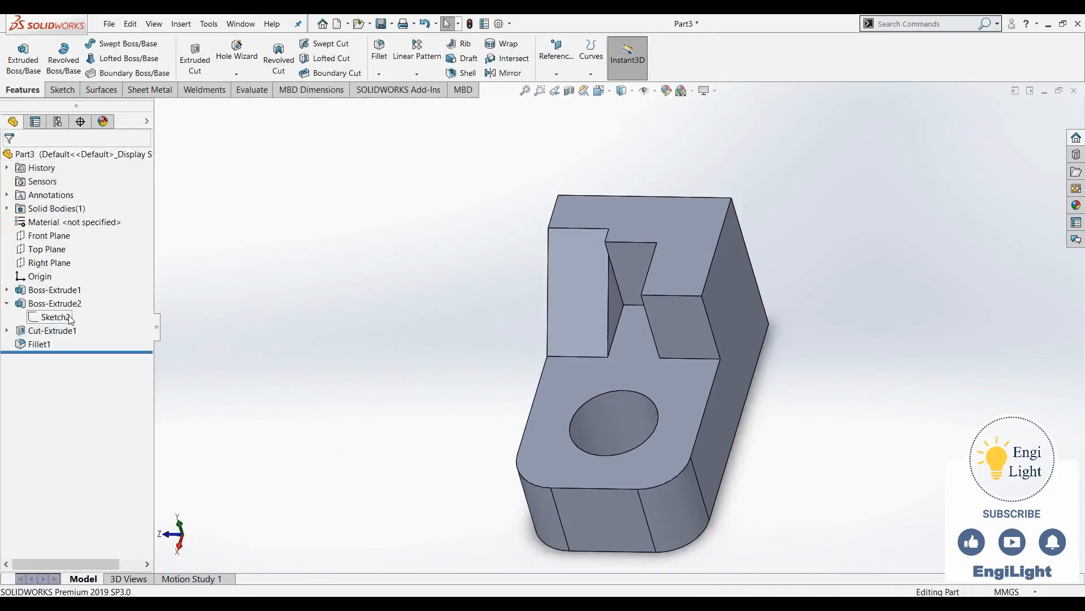
Step: Reopen the wall sketch, set the front arm's width to 5 mm and exit the sketch
{"action": "left_click", "coordinate": [69, 318]}
{"action": "left_click", "coordinate": [87, 283]}
{"action": "double_click", "coordinate": [574, 385]}
{"action": "type", "text": "5"}
{"action": "key", "text": "Return"}
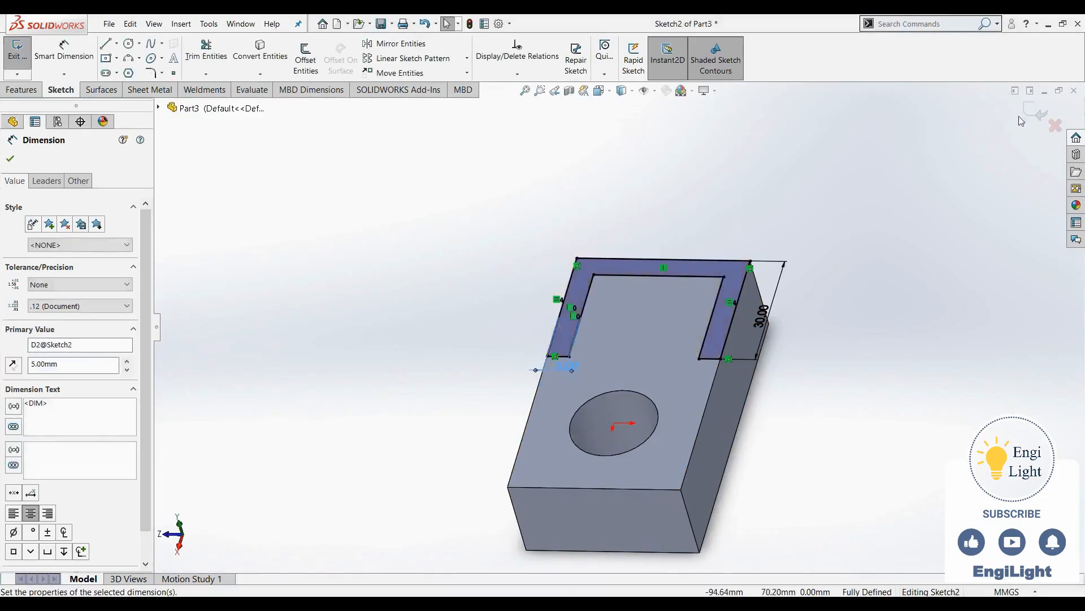
{"action": "left_click", "coordinate": [1036, 113]}
Step: Try the Up To Next end condition on the triangular cut with the narrow arm, examine its preview and cancel the edit
{"action": "middle_click_drag", "start_coordinate": [469, 377], "coordinate": [481, 358]}
{"action": "right_click", "coordinate": [45, 330]}
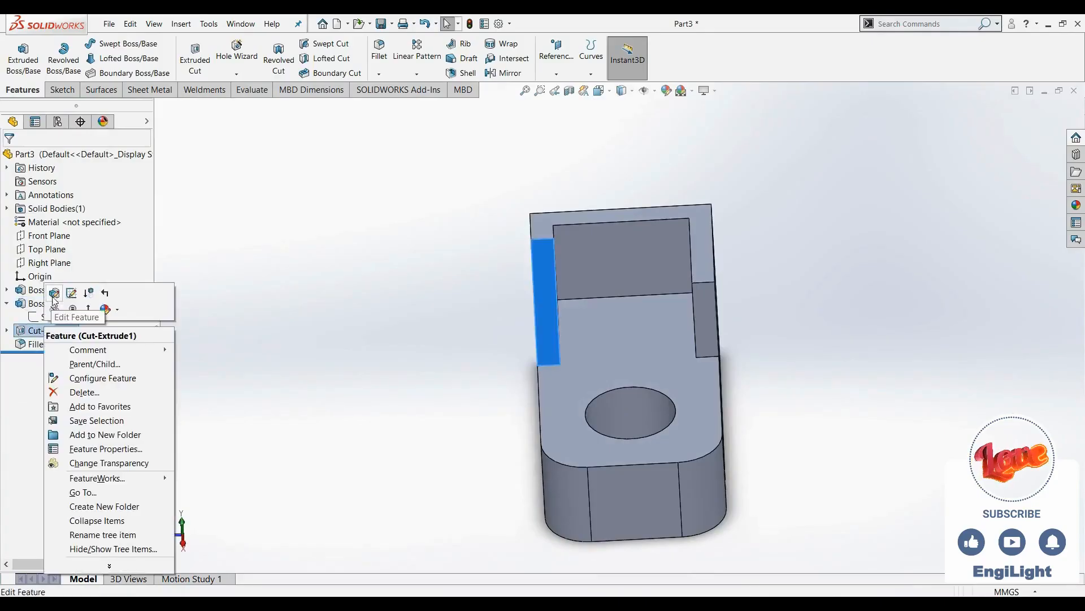
{"action": "left_click", "coordinate": [54, 294]}
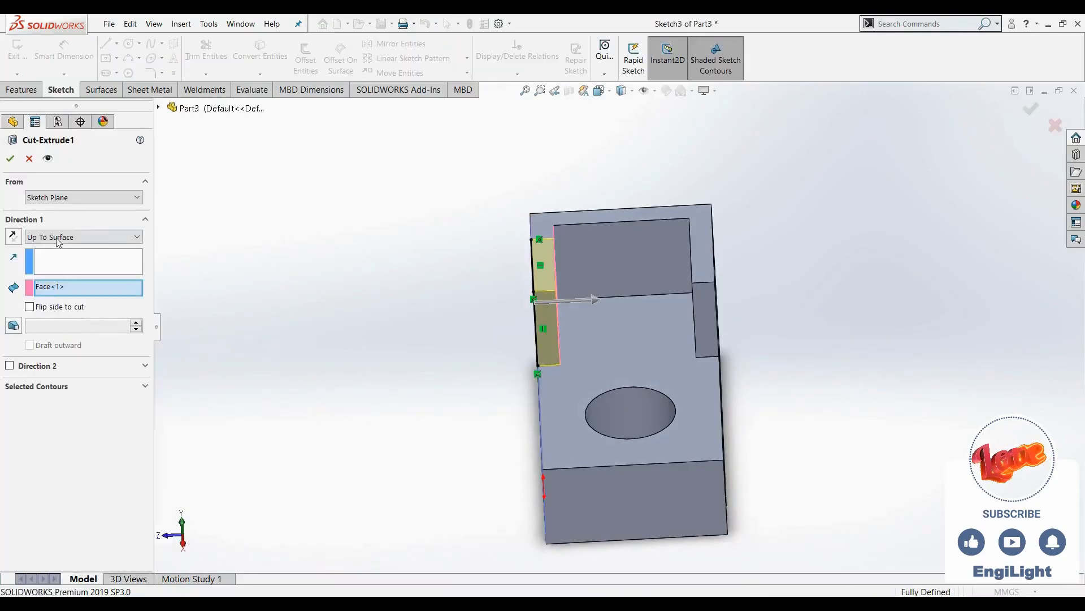
{"action": "left_click", "coordinate": [59, 237]}
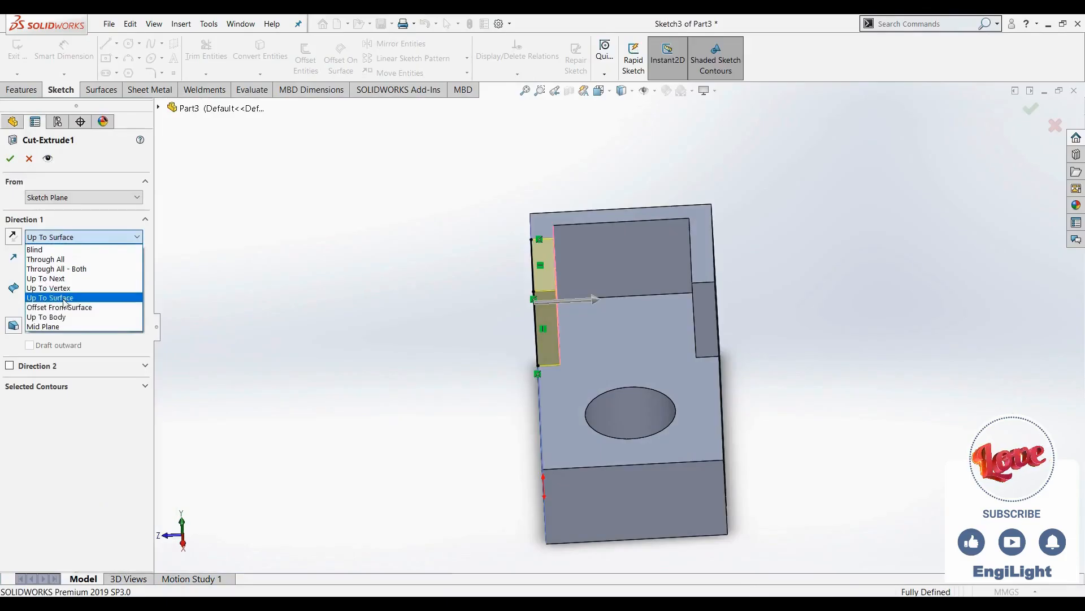
{"action": "left_click", "coordinate": [59, 279]}
{"action": "middle_click_drag", "start_coordinate": [345, 359], "coordinate": [487, 305]}
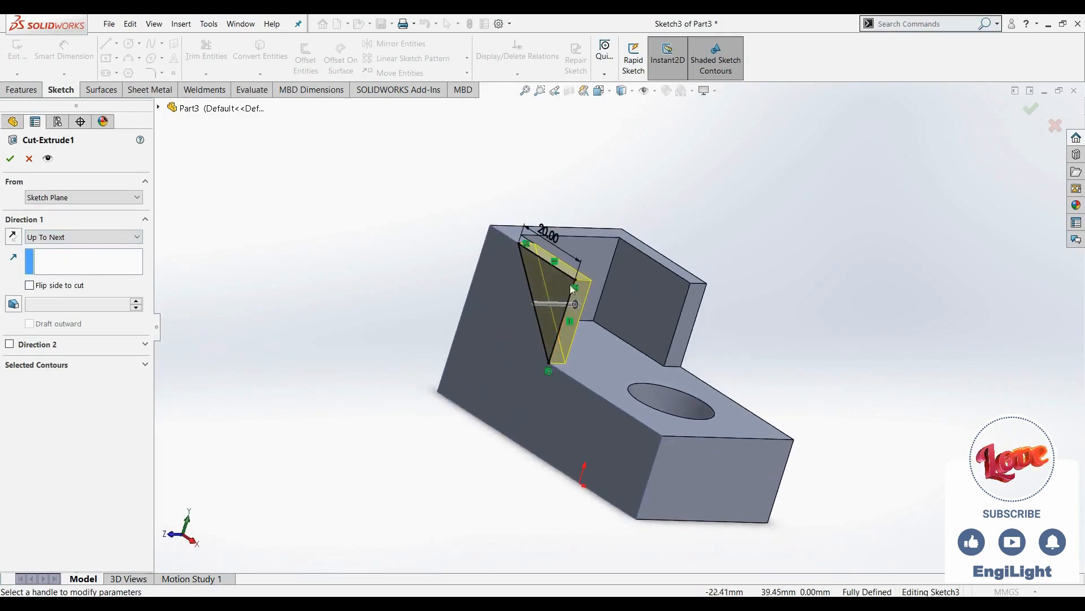
{"action": "mouse_move", "coordinate": [436, 277]}
{"action": "middle_mouse_down"}
{"action": "mouse_move", "coordinate": [395, 275]}
{"action": "mouse_move", "coordinate": [432, 282]}
{"action": "middle_mouse_up"}
{"action": "mouse_move", "coordinate": [537, 305]}
{"action": "middle_mouse_down"}
{"action": "mouse_move", "coordinate": [469, 312]}
{"action": "mouse_move", "coordinate": [561, 326]}
{"action": "mouse_move", "coordinate": [610, 293]}
{"action": "middle_mouse_up"}
{"action": "mouse_move", "coordinate": [540, 288]}
{"action": "middle_mouse_down"}
{"action": "mouse_move", "coordinate": [492, 296]}
{"action": "mouse_move", "coordinate": [537, 307]}
{"action": "middle_mouse_up"}
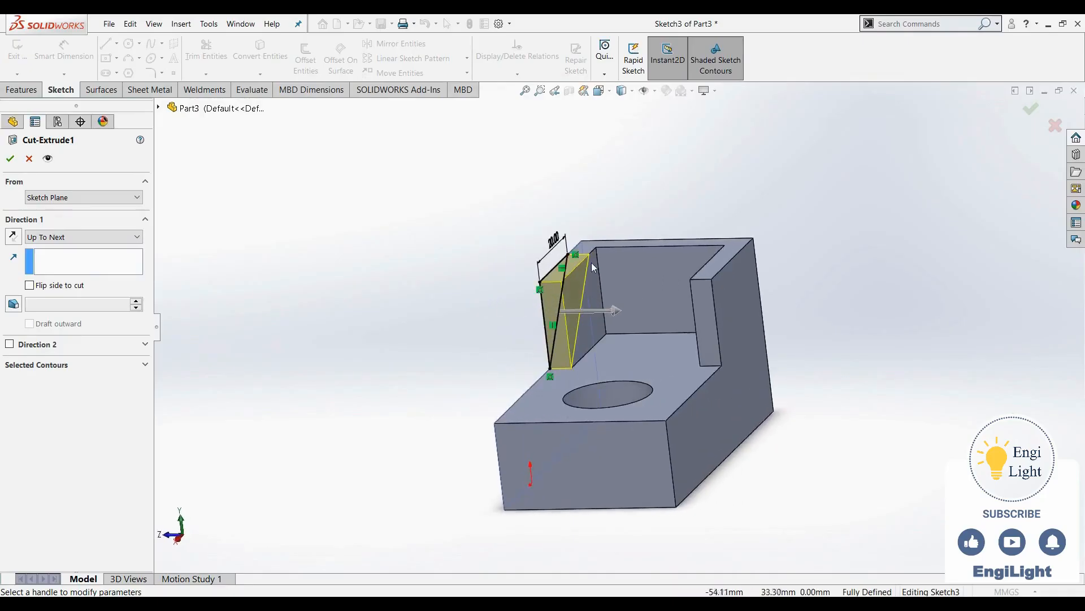
{"action": "left_click", "coordinate": [28, 158]}
Step: Set the front arm's width to 13 mm in the wall sketch and exit the sketch
{"action": "left_click", "coordinate": [55, 316]}
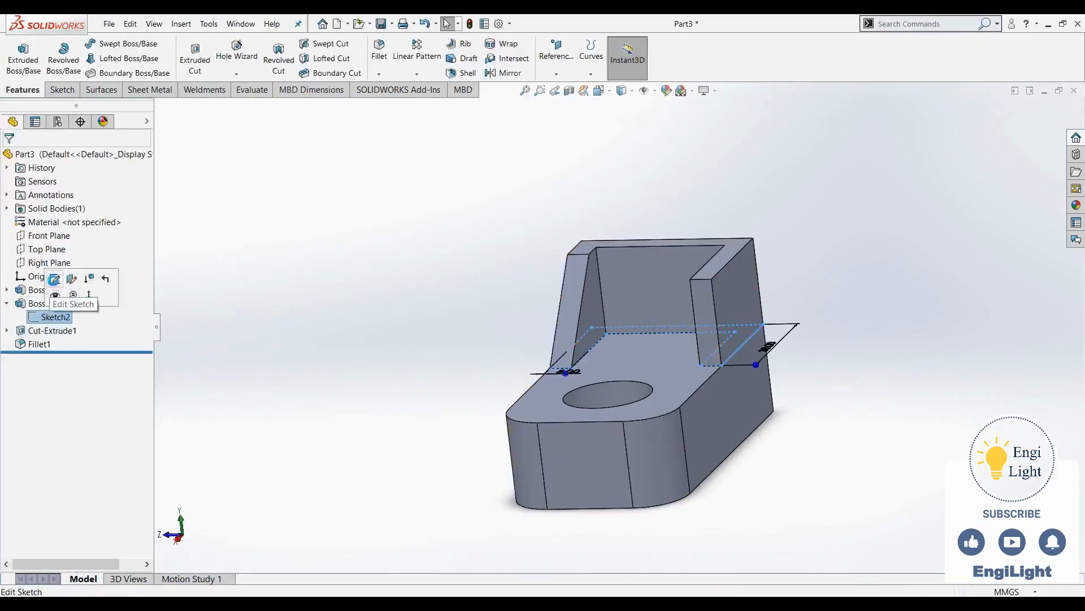
{"action": "left_click", "coordinate": [54, 278]}
{"action": "double_click", "coordinate": [569, 372]}
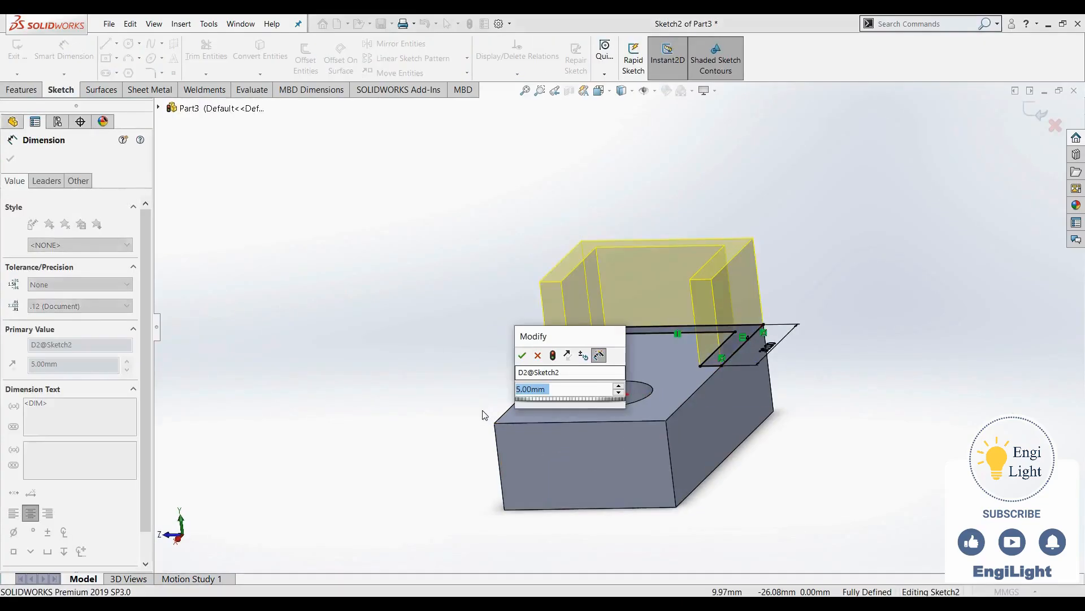
{"action": "type", "text": "13"}
{"action": "key", "text": "Return"}
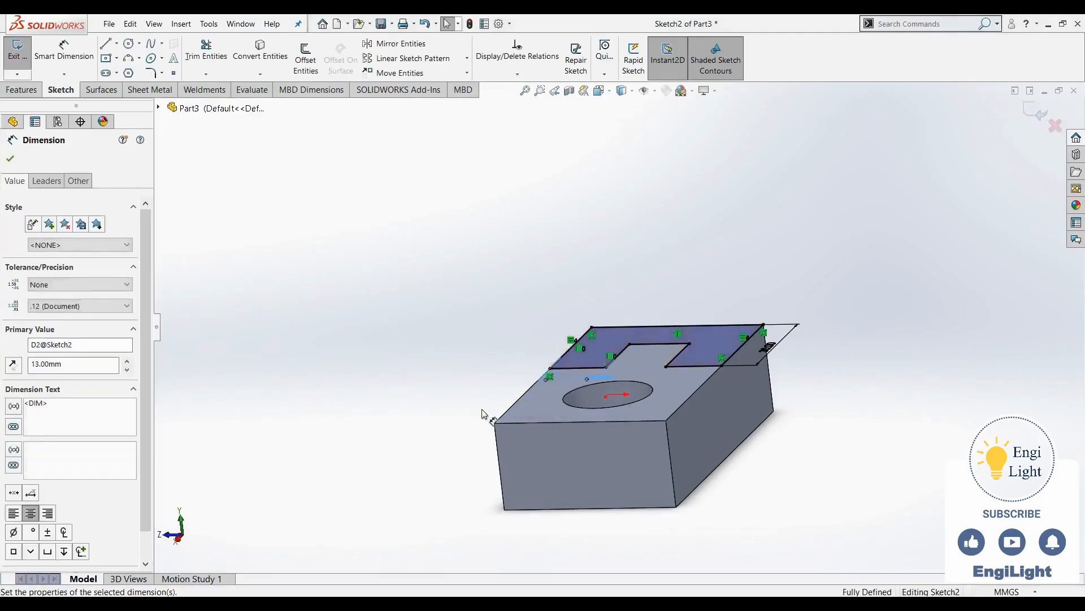
{"action": "left_click", "coordinate": [1039, 114]}
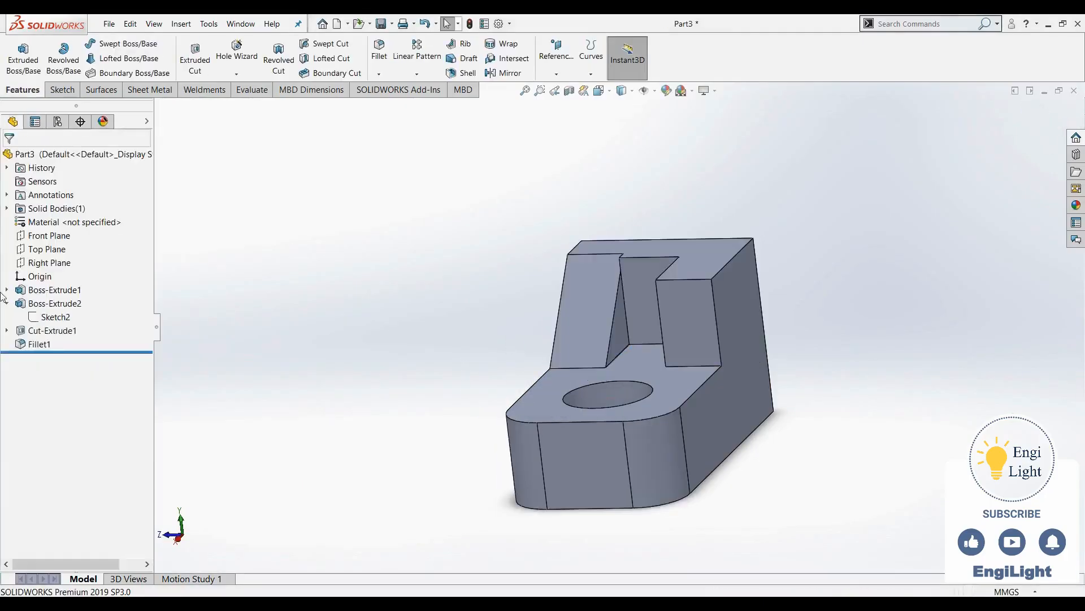
Step: Edit the triangular cut, inspect its Up To Surface preview and try the Up To Next end condition instead
{"action": "left_click", "coordinate": [47, 331]}
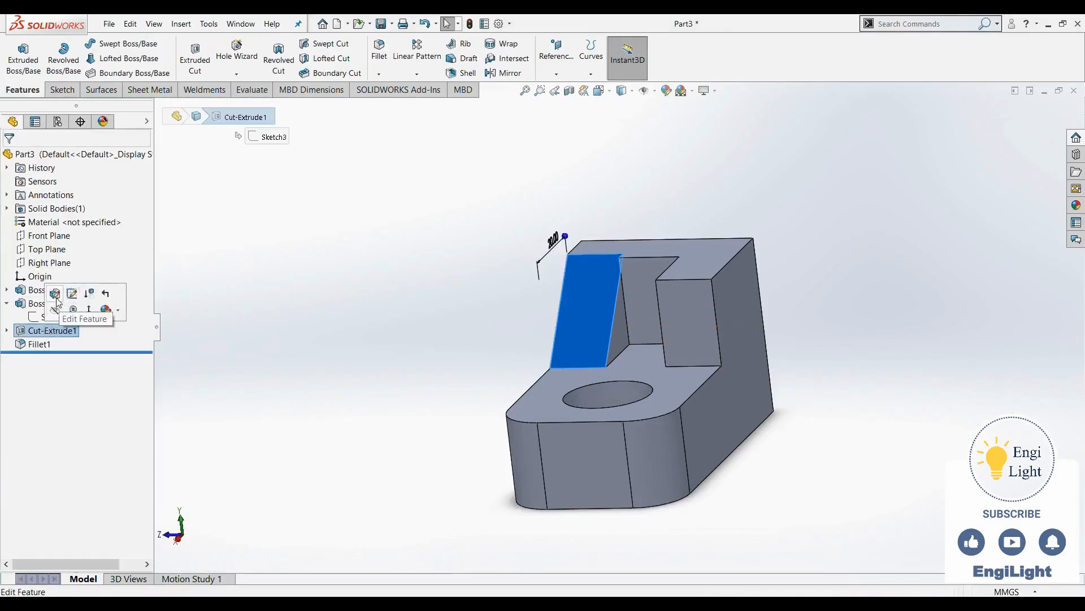
{"action": "left_click", "coordinate": [62, 295]}
{"action": "middle_click_drag", "start_coordinate": [415, 368], "coordinate": [500, 346]}
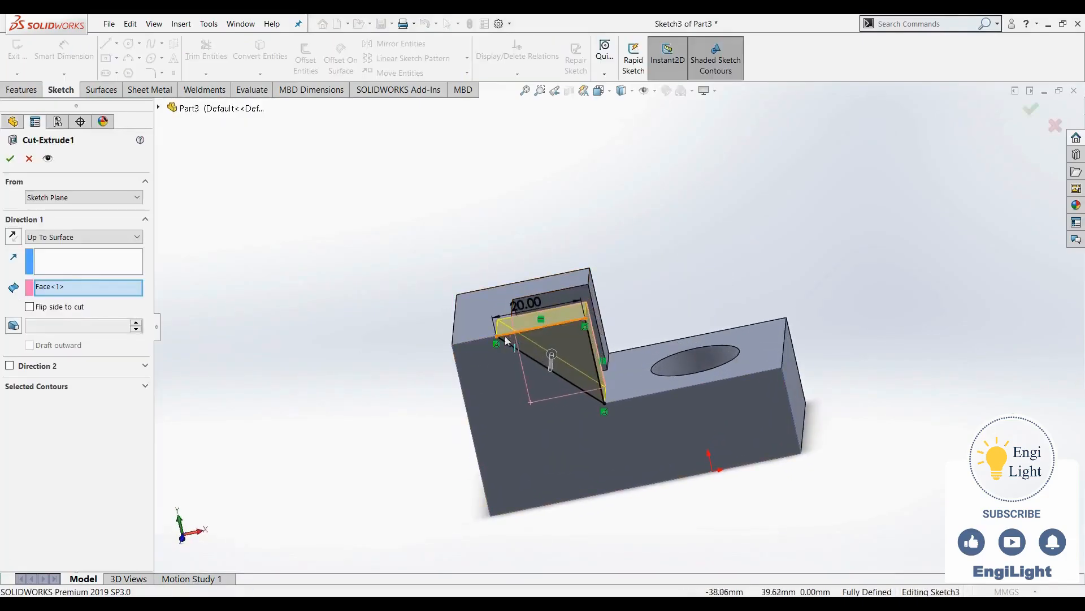
{"action": "middle_click_drag", "start_coordinate": [505, 340], "coordinate": [399, 417]}
{"action": "middle_click_drag", "start_coordinate": [594, 229], "coordinate": [582, 280]}
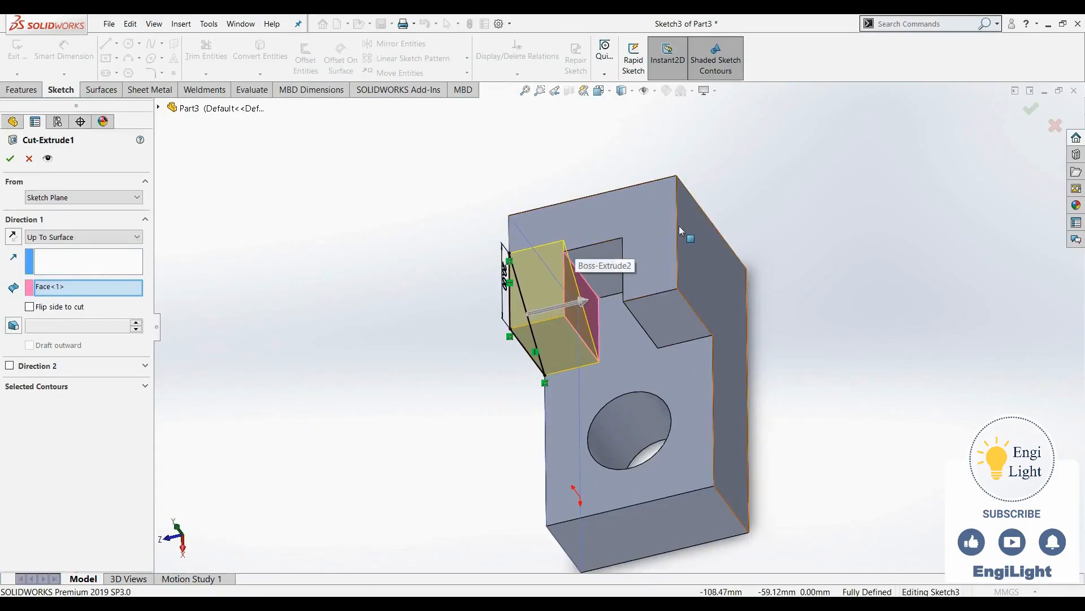
{"action": "left_click", "coordinate": [56, 242]}
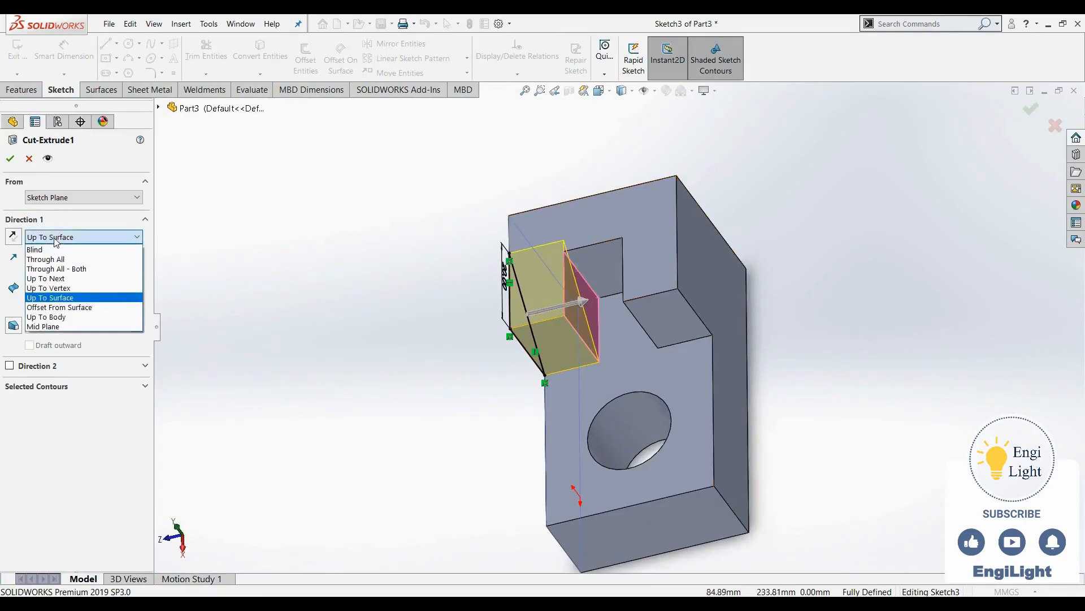
{"action": "left_click", "coordinate": [51, 278]}
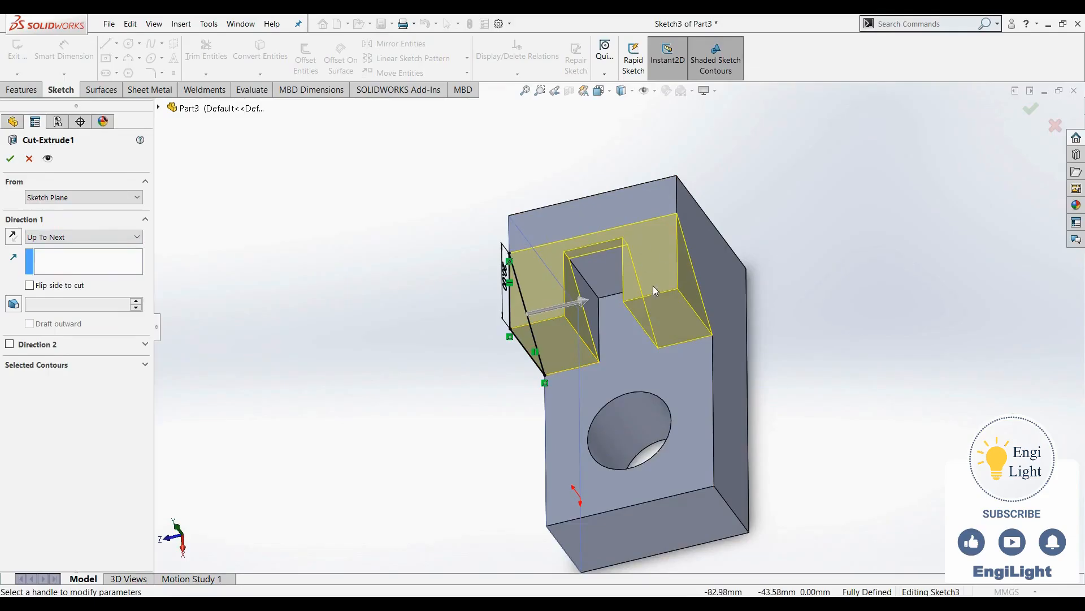
Step: Return the triangular cut to Up To Surface, ending at the front arm's inner face, and accept it
{"action": "left_click", "coordinate": [88, 244]}
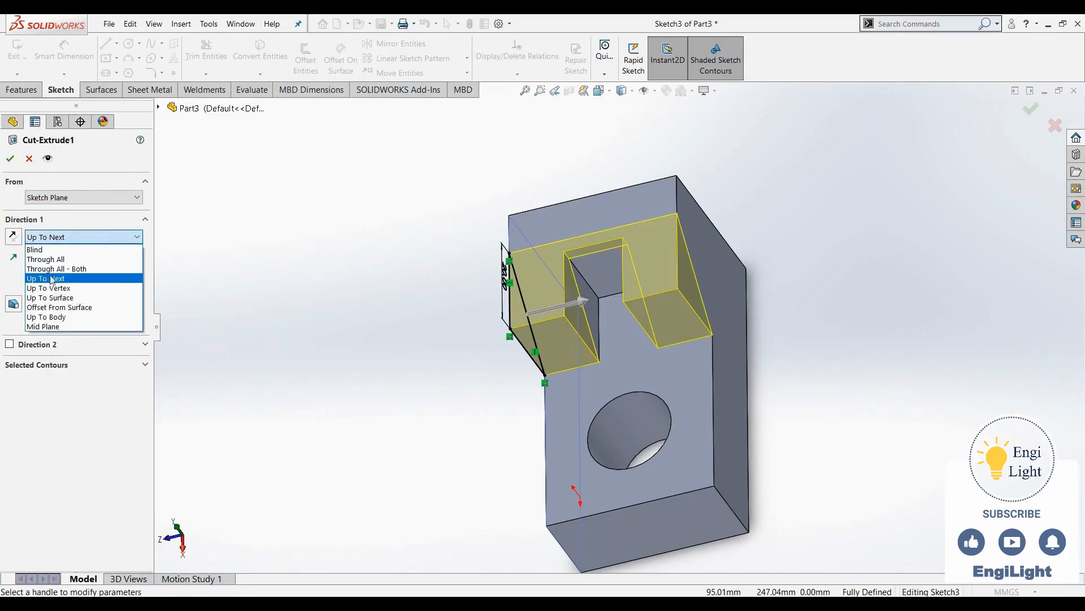
{"action": "left_click", "coordinate": [75, 298]}
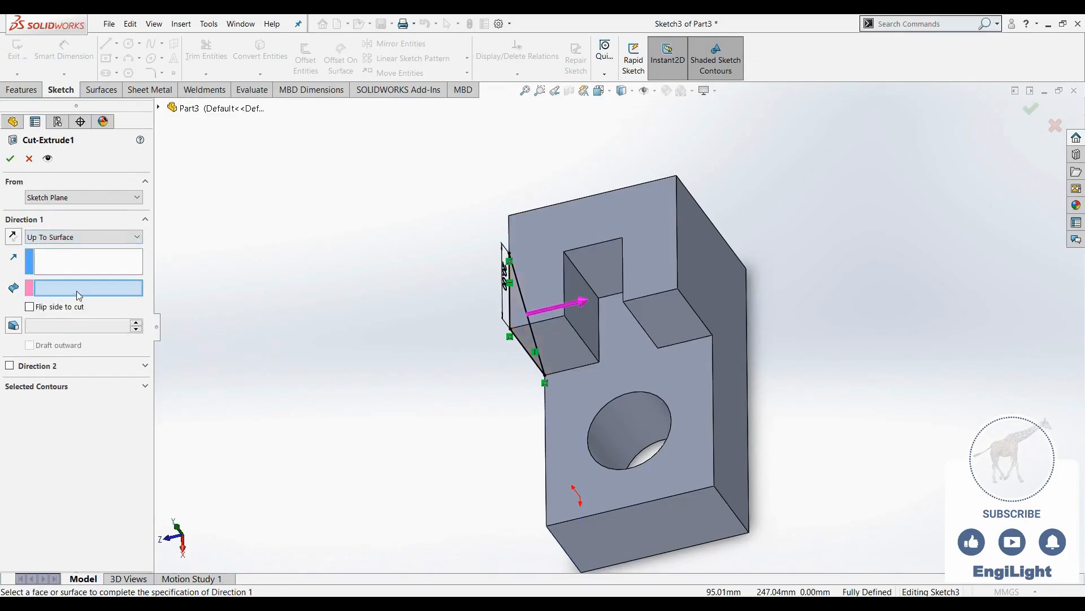
{"action": "left_click", "coordinate": [594, 325]}
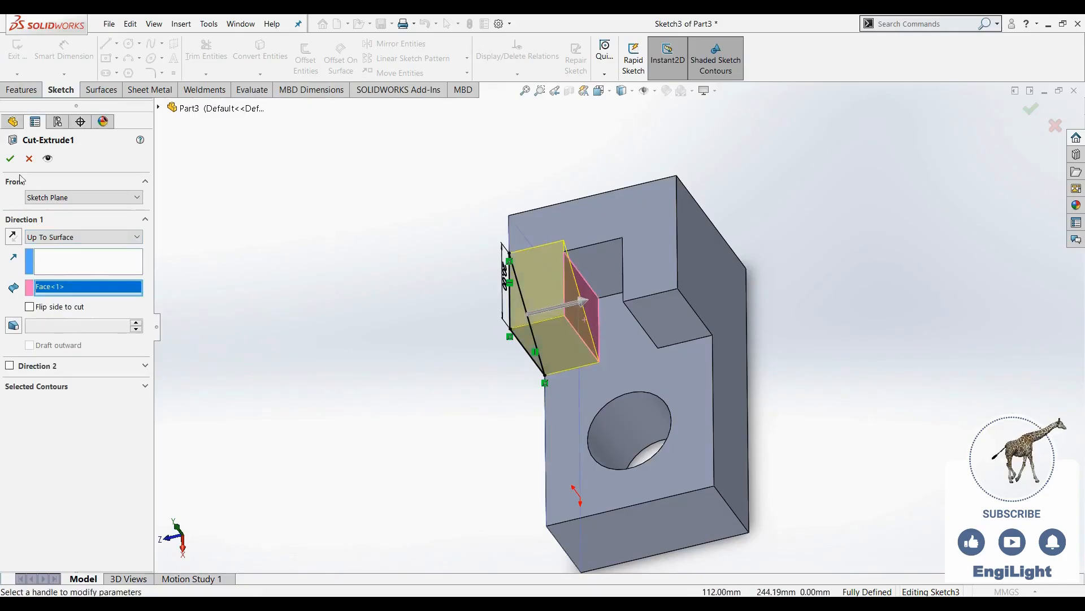
{"action": "left_click", "coordinate": [11, 158]}
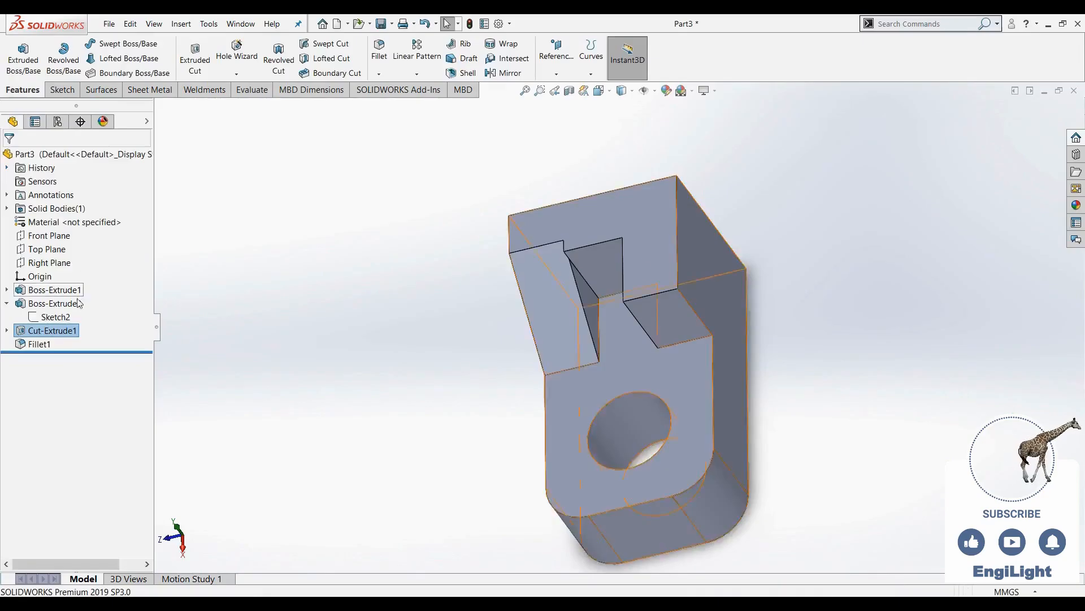
Step: Open the wall sketch for editing and set the front arm's width to 10 mm
{"action": "left_click", "coordinate": [63, 317]}
{"action": "left_click", "coordinate": [74, 279]}
{"action": "double_click", "coordinate": [600, 389]}
{"action": "type", "text": "10"}
{"action": "key", "text": "Return"}
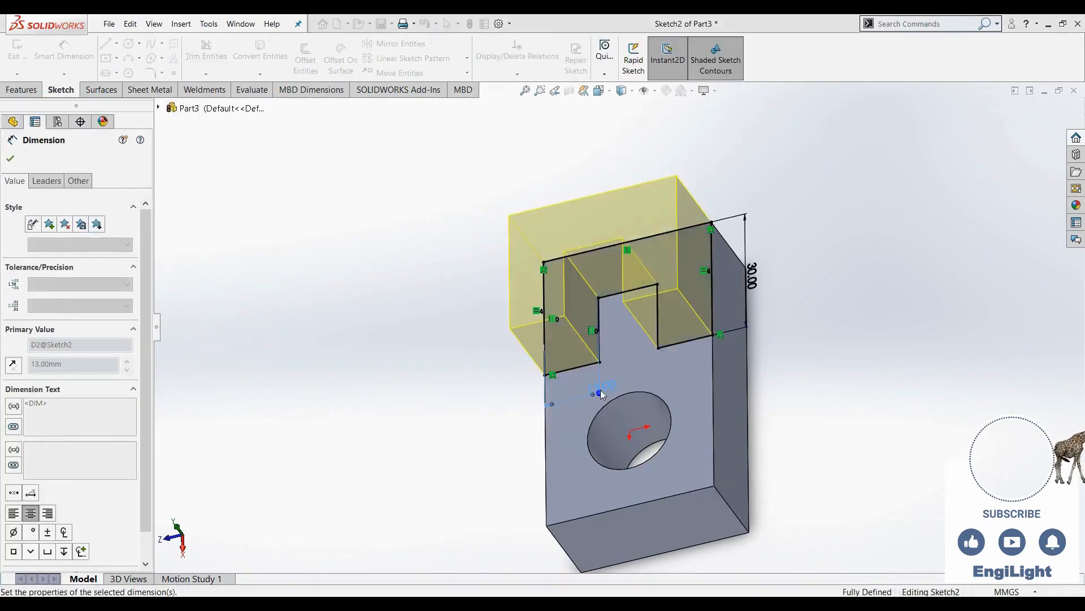
Step: Exit the wall sketch and review the dimensions of the wall sketch and the triangular cut sketch
{"action": "left_click", "coordinate": [1035, 110]}
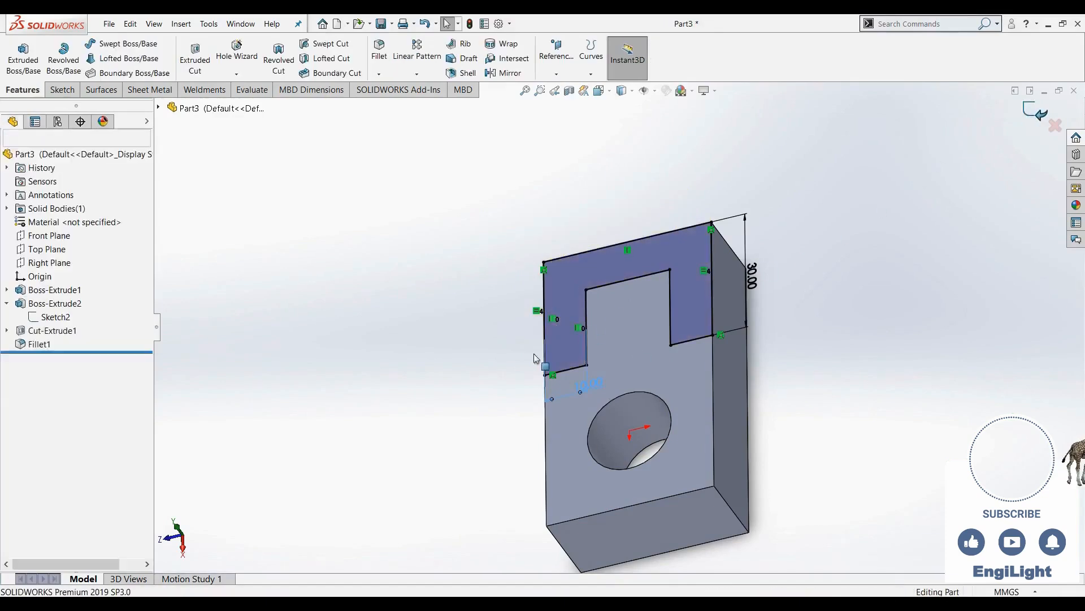
{"action": "mouse_move", "coordinate": [468, 396]}
{"action": "middle_mouse_down"}
{"action": "mouse_move", "coordinate": [481, 306]}
{"action": "mouse_move", "coordinate": [604, 225]}
{"action": "mouse_move", "coordinate": [575, 220]}
{"action": "mouse_move", "coordinate": [507, 324]}
{"action": "middle_mouse_up"}
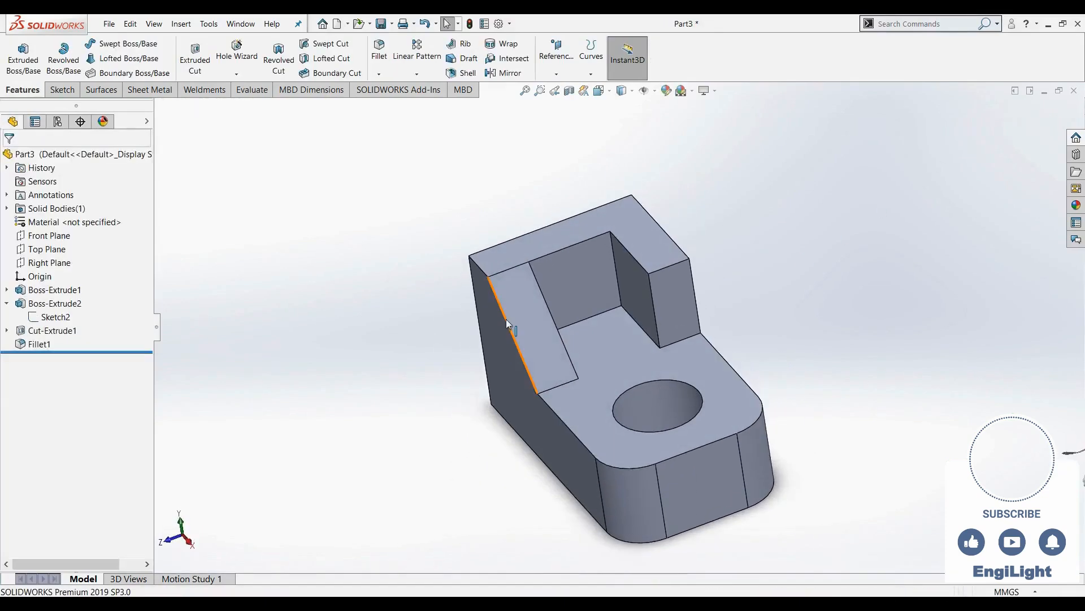
{"action": "left_click", "coordinate": [56, 317]}
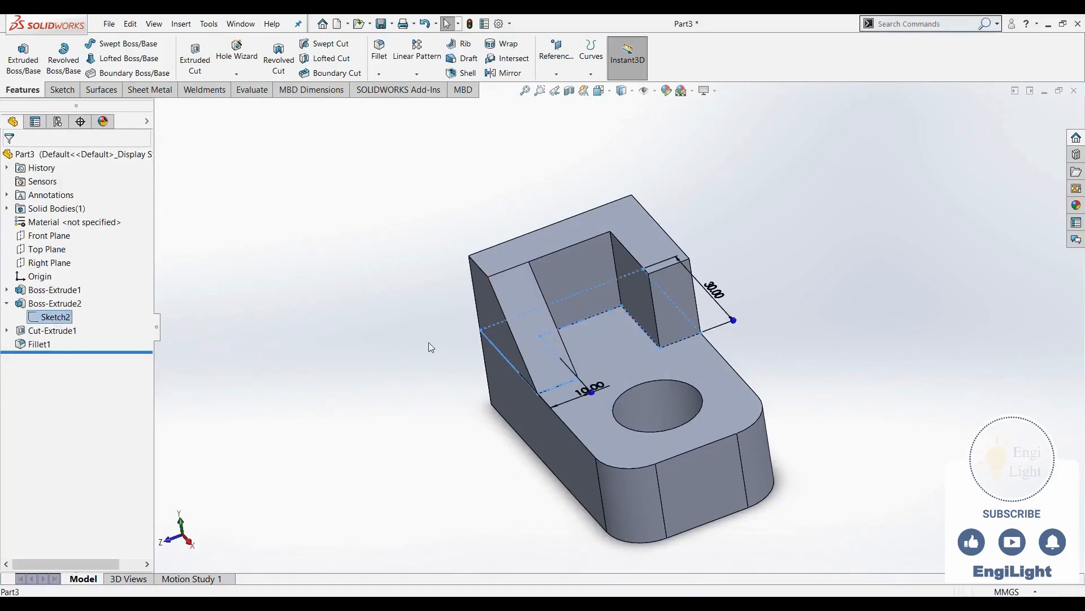
{"action": "left_click", "coordinate": [7, 331]}
{"action": "left_click", "coordinate": [55, 344]}
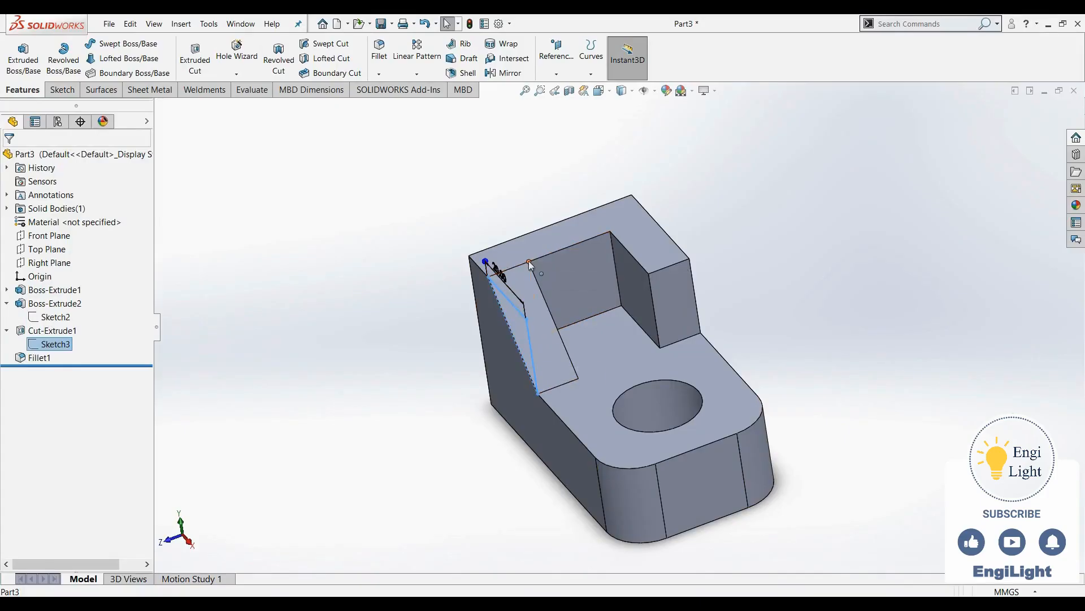
{"action": "left_click", "coordinate": [287, 334]}
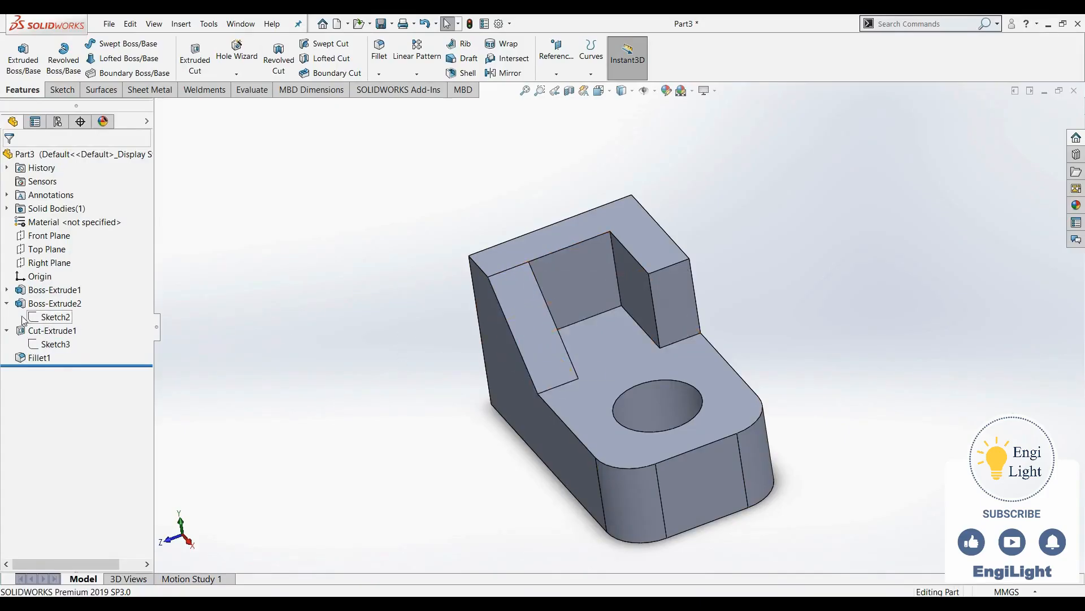
Step: Set the front arm's width to 12 mm in the wall sketch, exit it and inspect the sloped cut's upper end
{"action": "left_click", "coordinate": [33, 318]}
{"action": "left_click", "coordinate": [42, 291]}
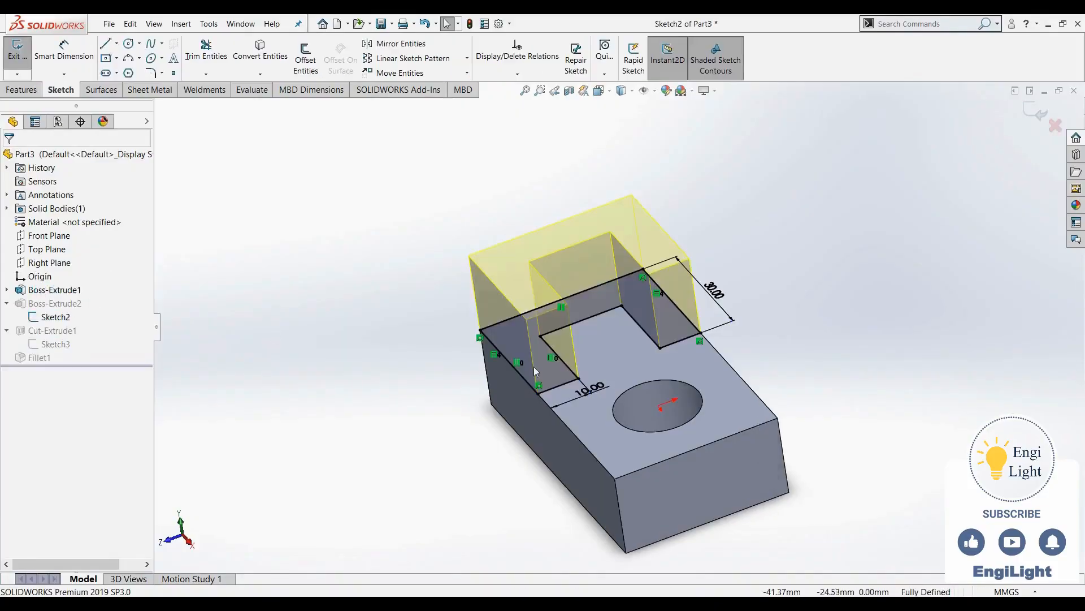
{"action": "double_click", "coordinate": [589, 386]}
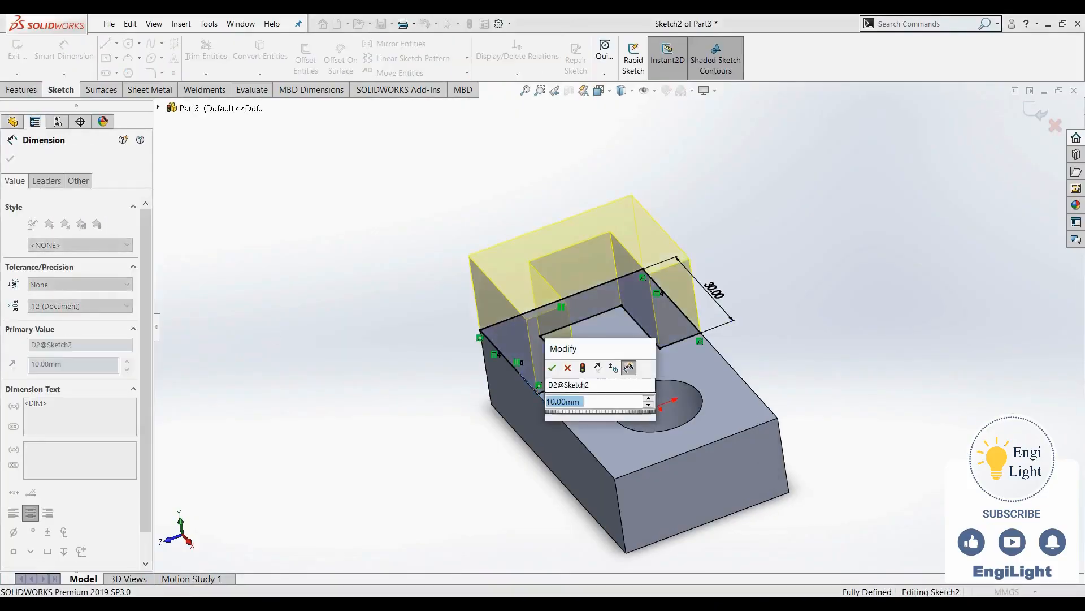
{"action": "type", "text": "12"}
{"action": "key", "text": "Return"}
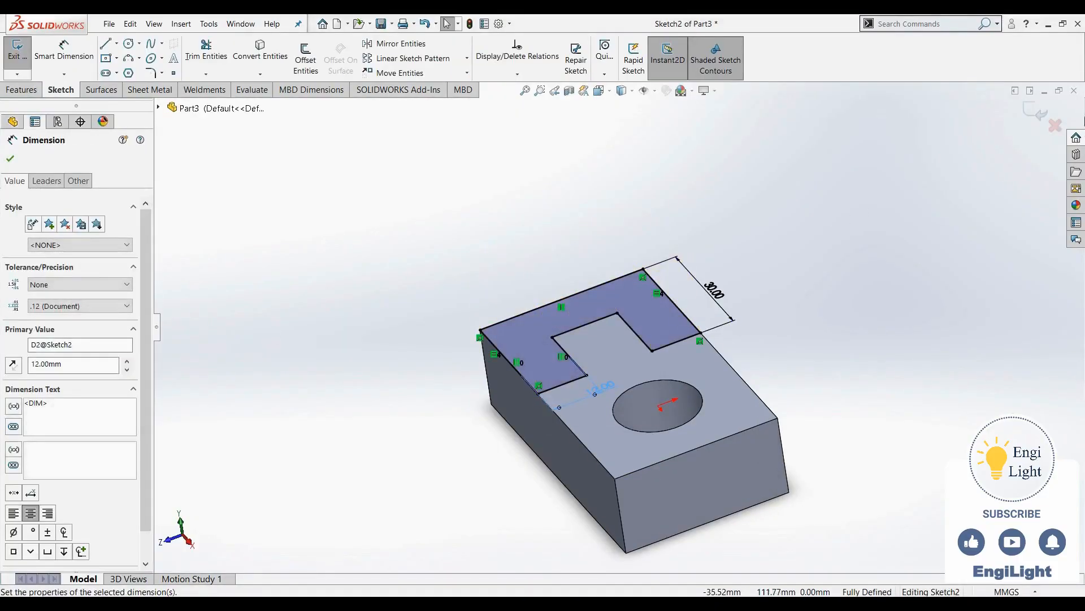
{"action": "left_click", "coordinate": [1036, 114]}
{"action": "scroll", "coordinate": [535, 276], "scroll_direction": "down", "scroll_amount": 6}
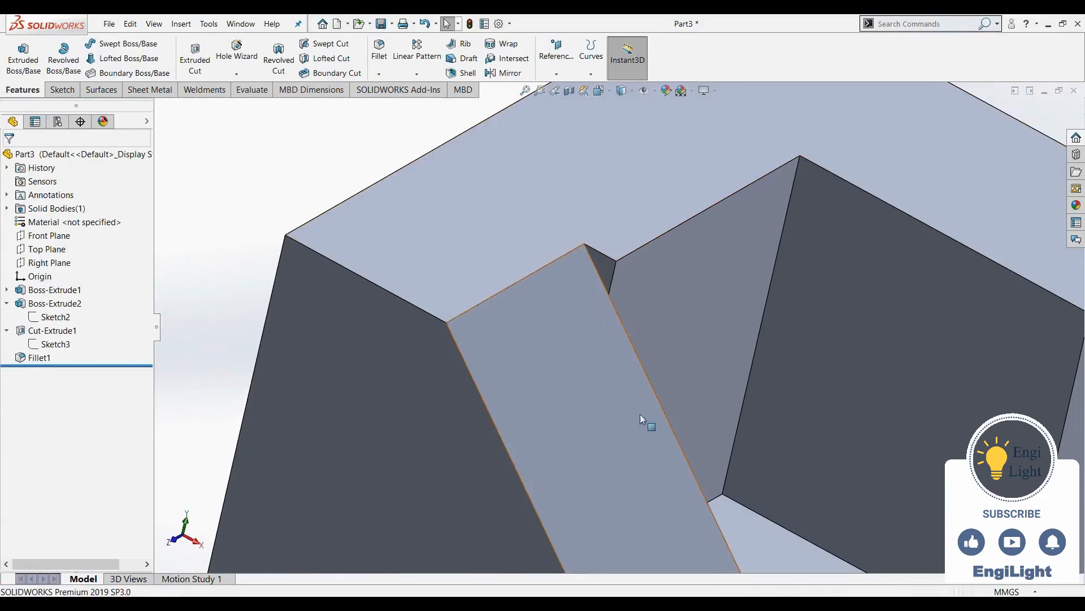
{"action": "scroll", "coordinate": [642, 446], "scroll_direction": "up", "scroll_amount": 5}
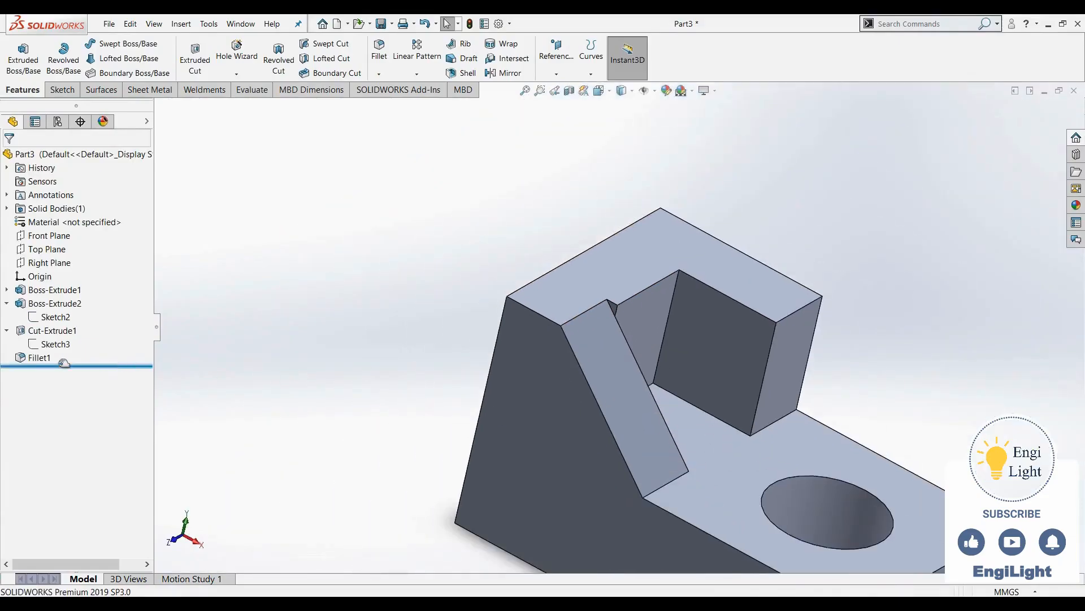
Step: Open the triangular cut's sketch for editing and delete the 20 mm dimension of the triangle's upper side
{"action": "left_click", "coordinate": [44, 347]}
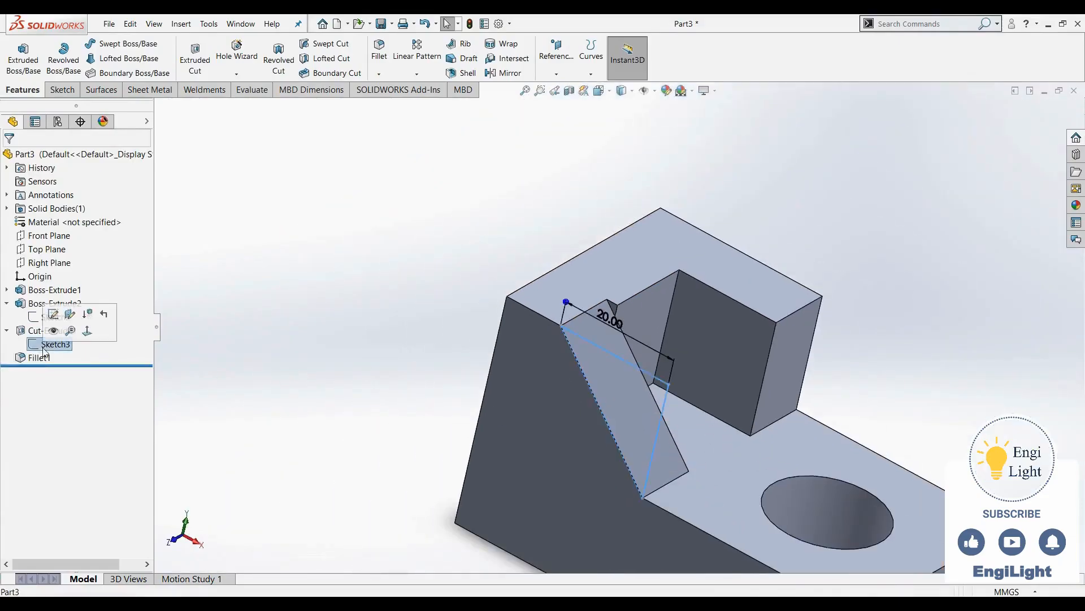
{"action": "left_click", "coordinate": [54, 318]}
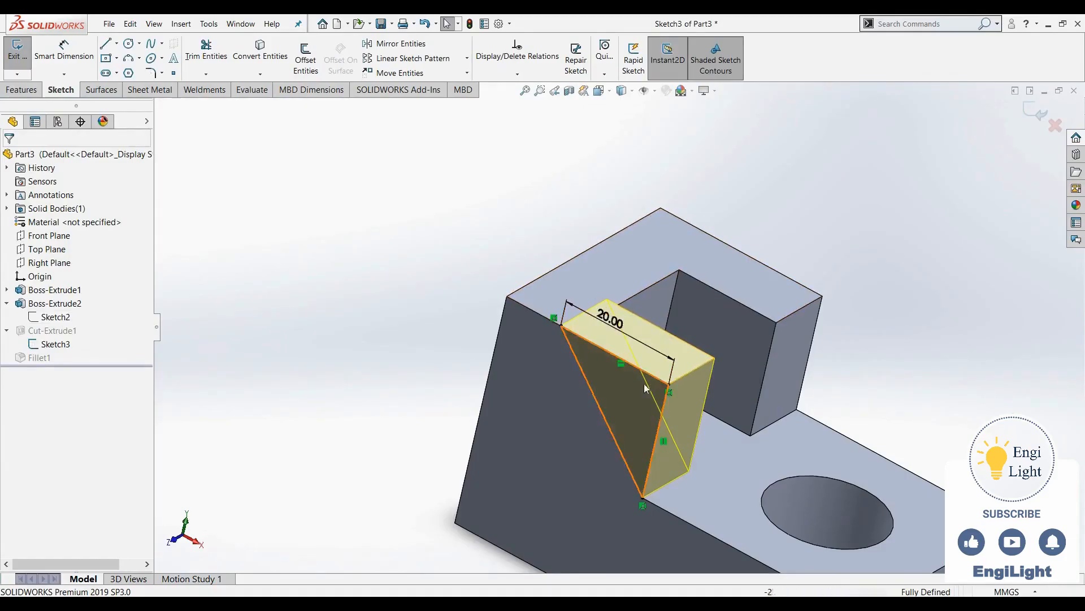
{"action": "left_click", "coordinate": [633, 338]}
{"action": "key", "text": "Delete"}
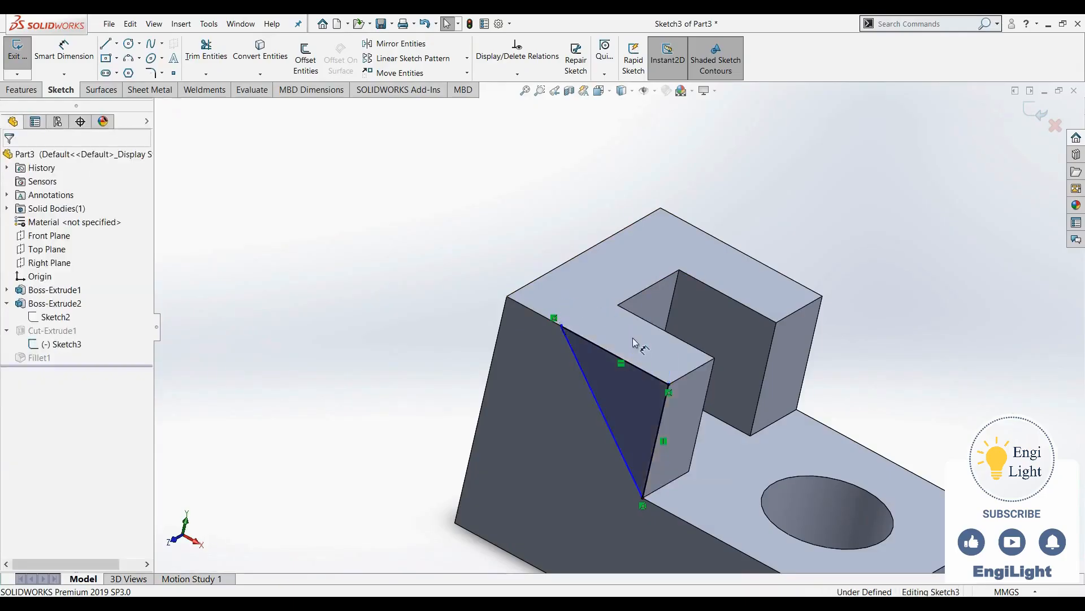
Step: Move the triangle's upper corner point freely along the wall's upper edge to test how it moves
{"action": "left_click_drag", "start_coordinate": [561, 327], "coordinate": [577, 335]}
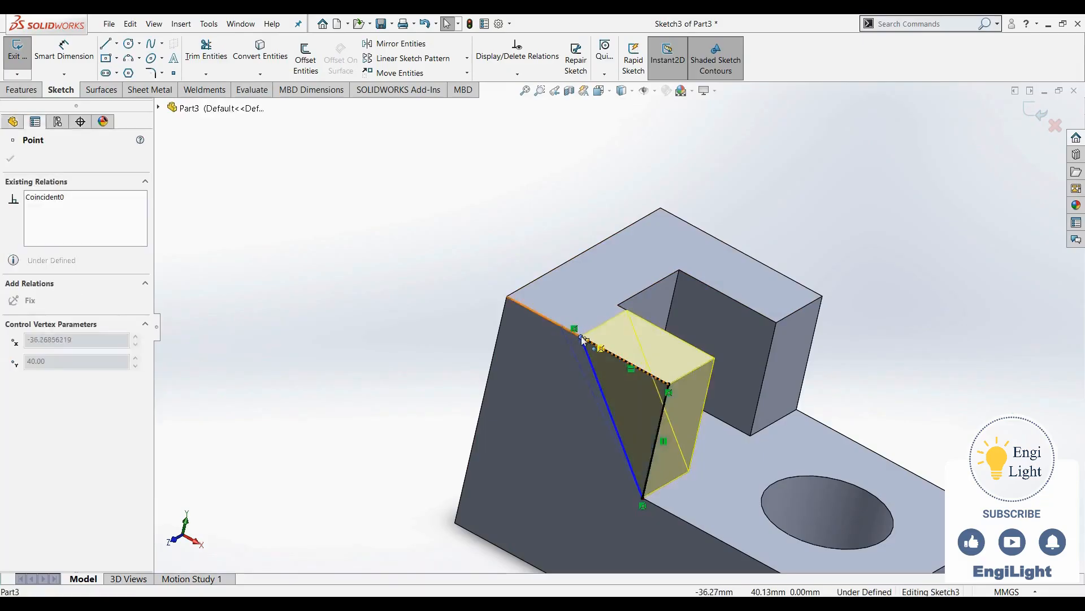
{"action": "left_click", "coordinate": [392, 279]}
{"action": "left_click", "coordinate": [535, 388]}
{"action": "key", "text": "ctrl+8"}
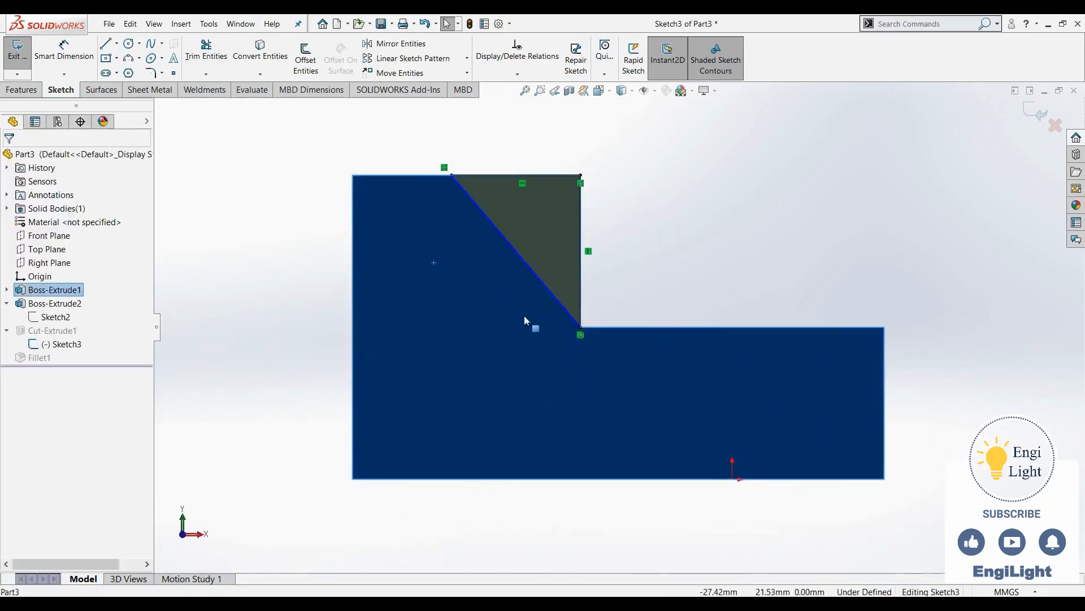
{"action": "left_click", "coordinate": [515, 174]}
{"action": "left_click_drag", "start_coordinate": [509, 265], "coordinate": [474, 263]}
{"action": "left_click", "coordinate": [458, 224]}
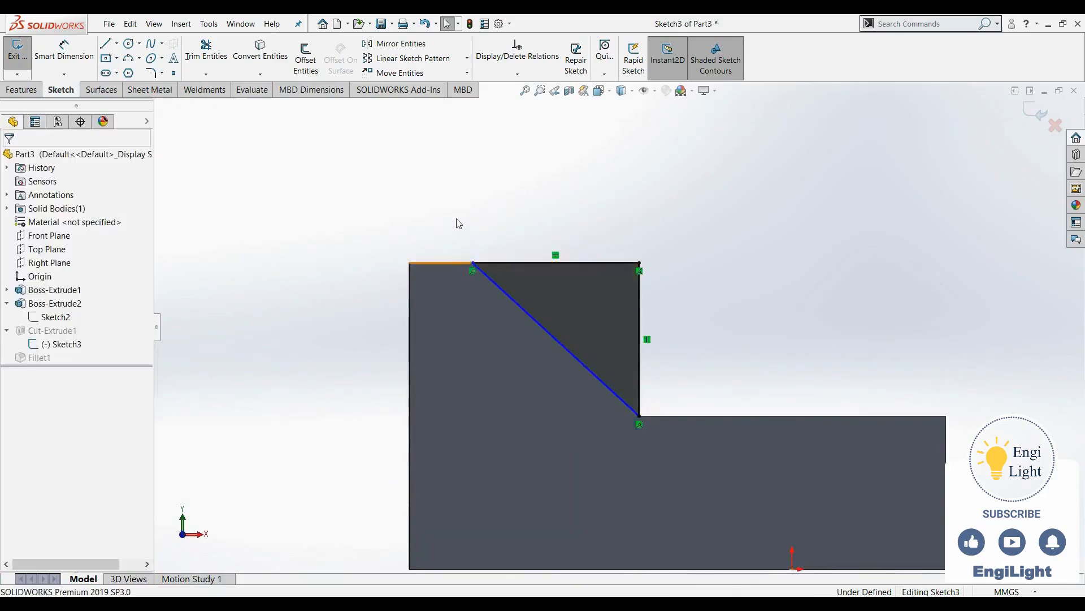
Step: Try to add a Pierce relation between the triangle's upper corner point and the recess's upper back edge
{"action": "key", "text": "ctrl+7"}
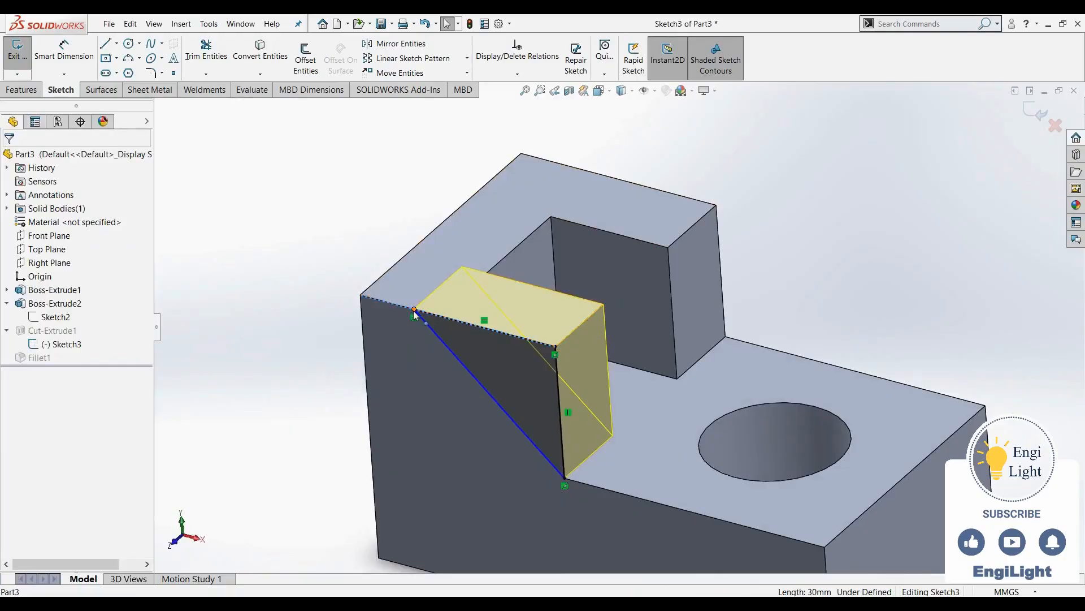
{"action": "left_click", "coordinate": [415, 310]}
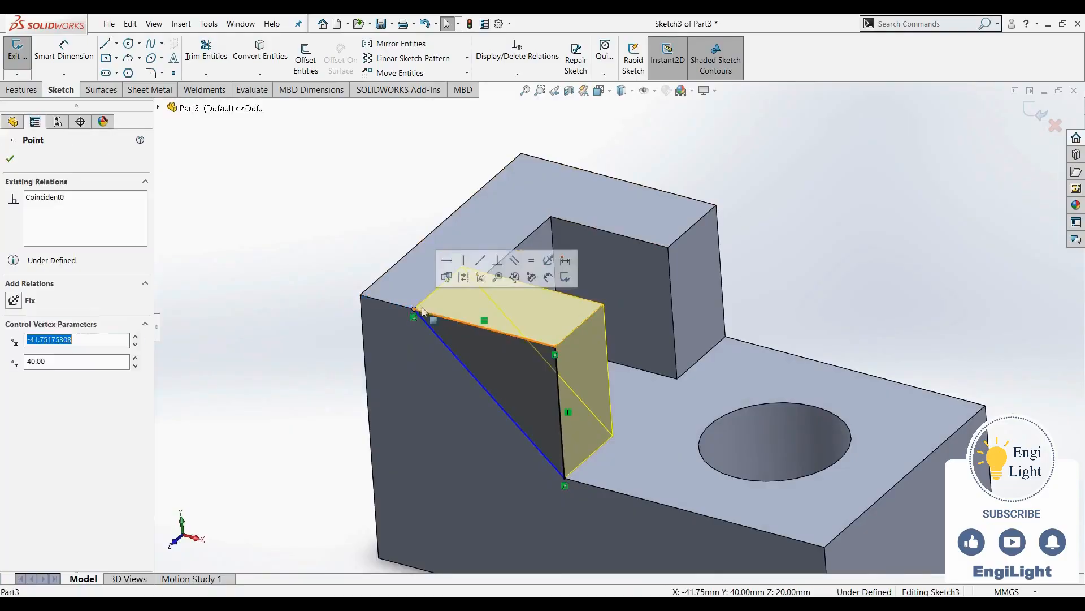
{"action": "left_click", "coordinate": [520, 242], "text": "ctrl"}
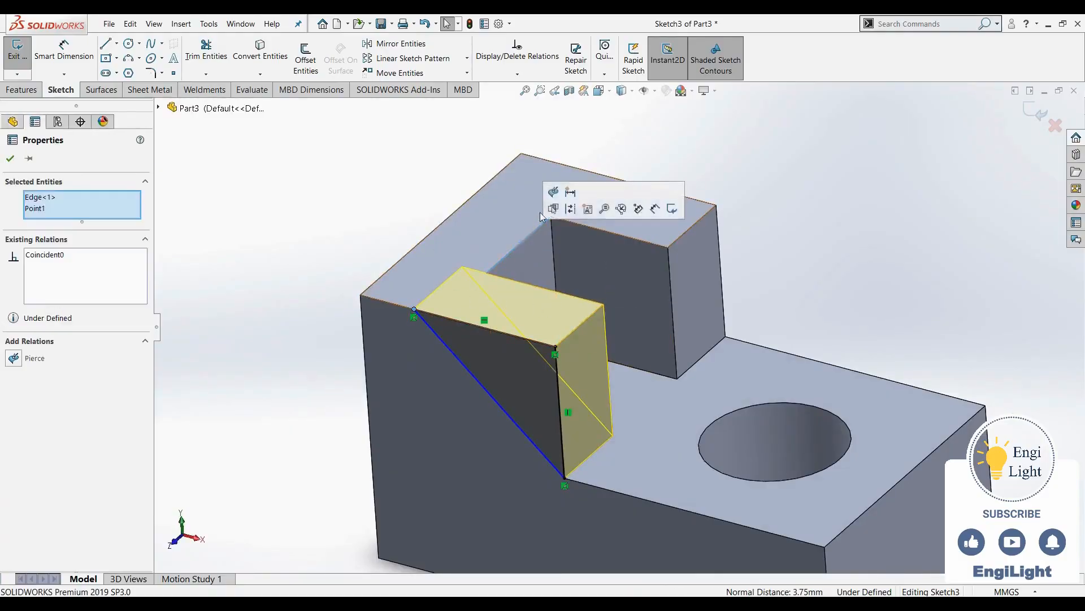
{"action": "left_click", "coordinate": [554, 193]}
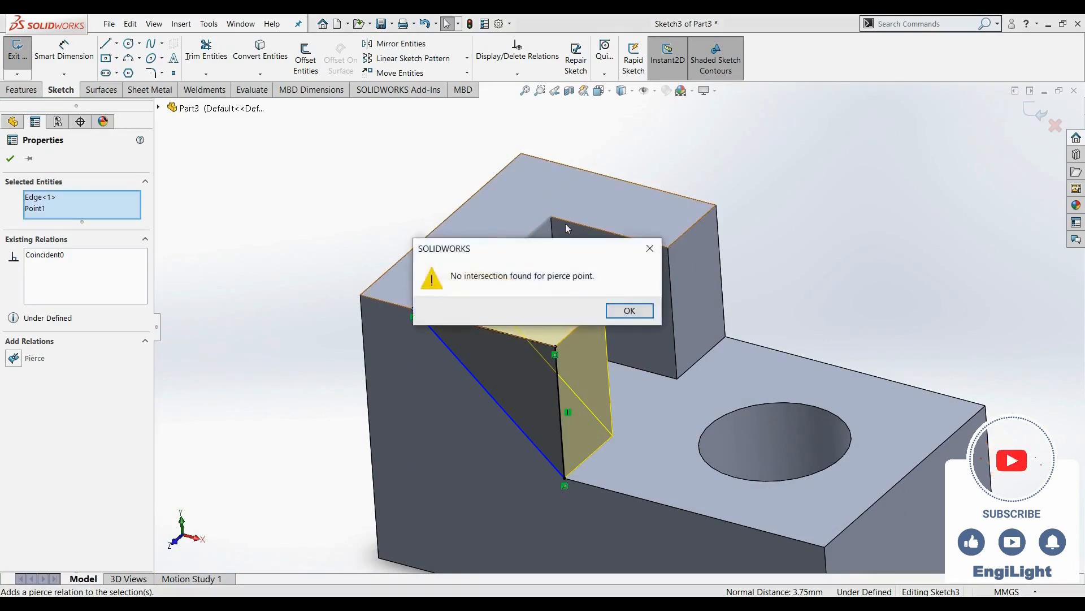
{"action": "left_click", "coordinate": [630, 311]}
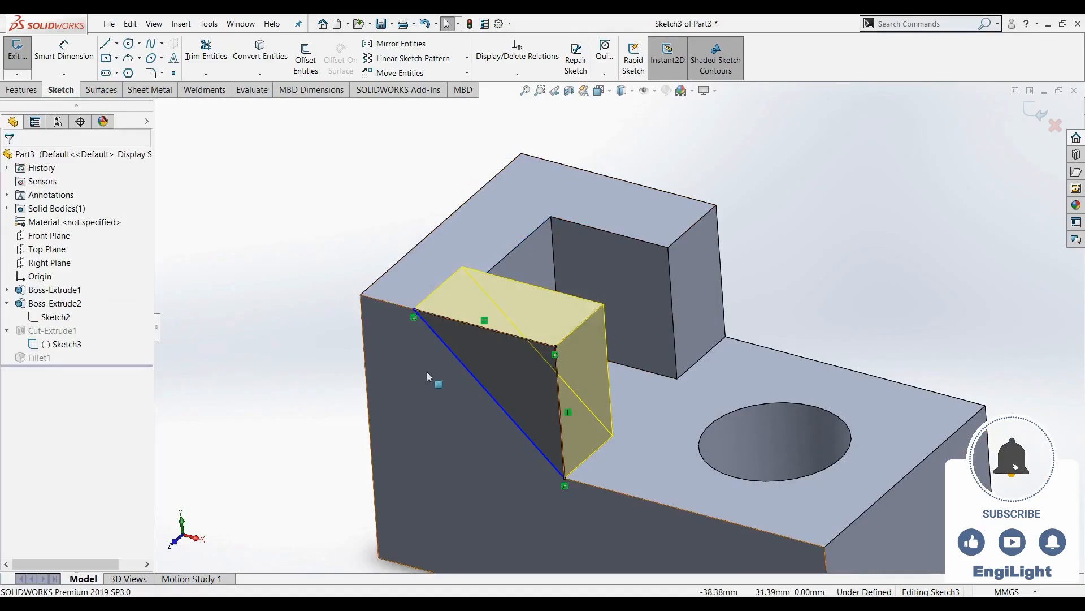
Step: Add a Coincident relation between the triangle's upper corner point and the recess's inner back face
{"action": "left_click", "coordinate": [436, 354]}
{"action": "key", "text": "ctrl+8"}
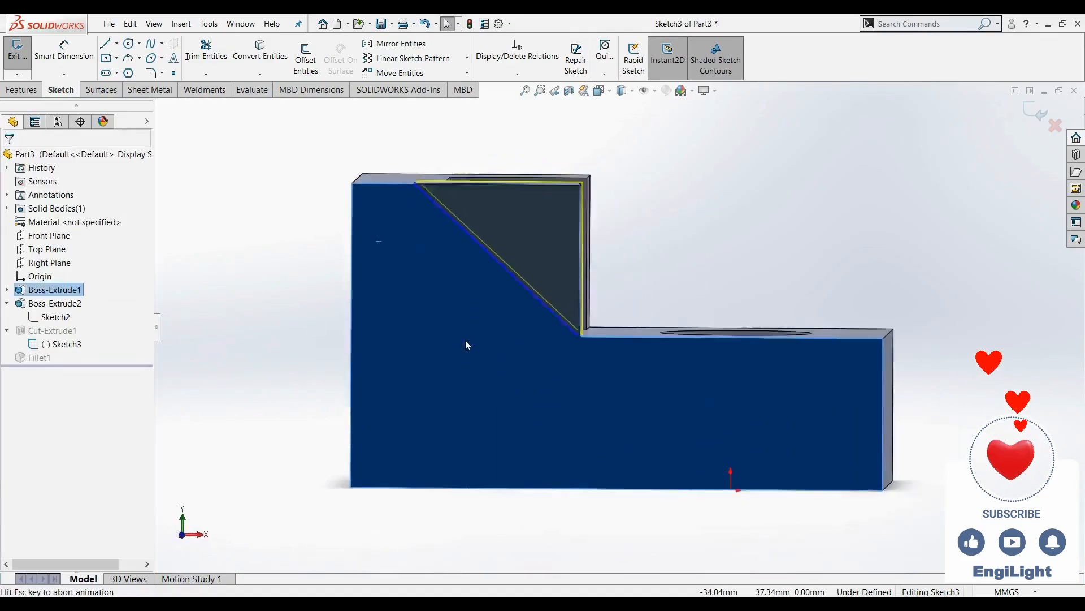
{"action": "left_click", "coordinate": [458, 176]}
{"action": "left_click_drag", "start_coordinate": [461, 177], "coordinate": [461, 176]}
{"action": "left_click", "coordinate": [442, 147]}
{"action": "middle_click_drag", "start_coordinate": [442, 148], "coordinate": [440, 198]}
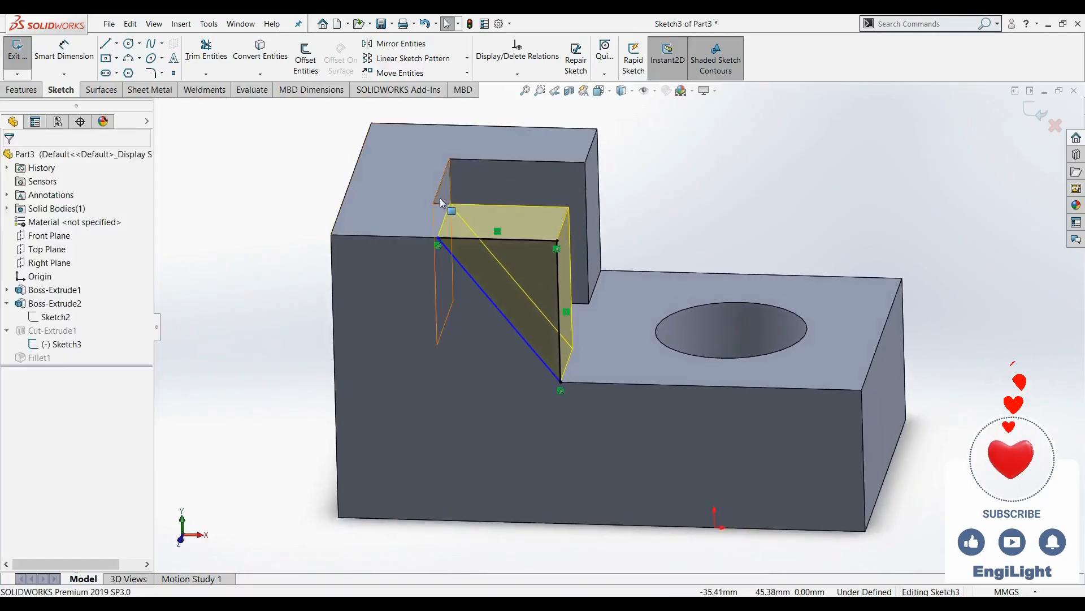
{"action": "left_click", "coordinate": [442, 198]}
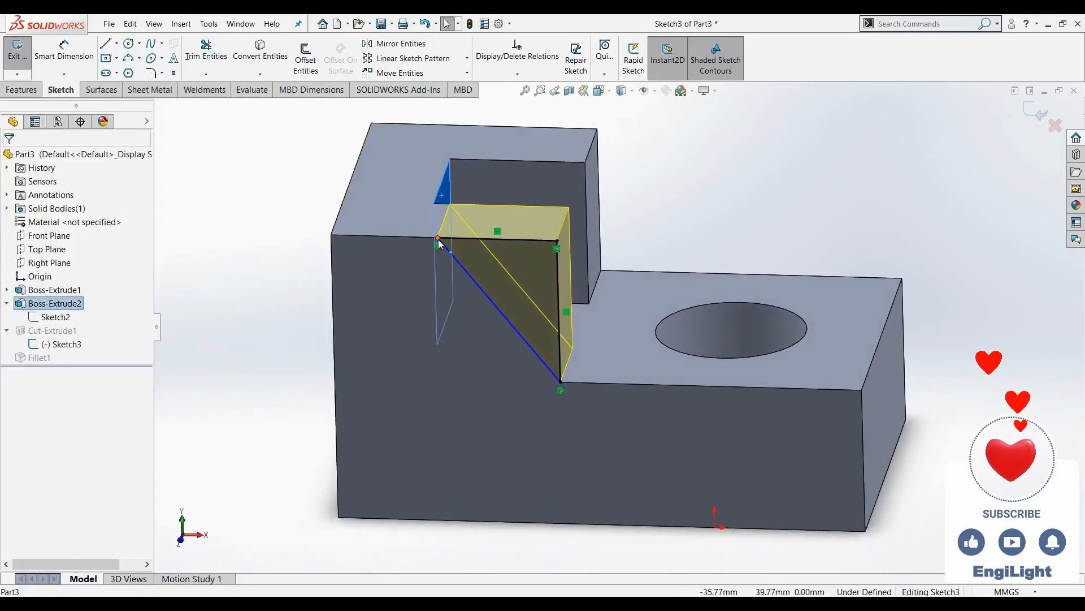
{"action": "left_click", "coordinate": [439, 239], "text": "ctrl"}
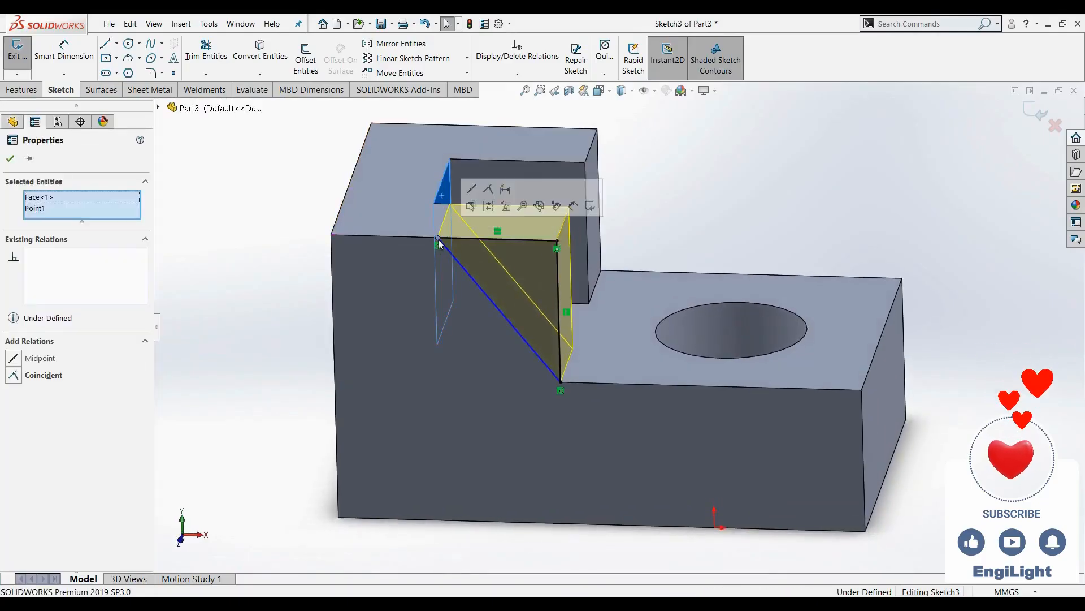
{"action": "left_click", "coordinate": [485, 190]}
{"action": "key", "text": "Escape"}
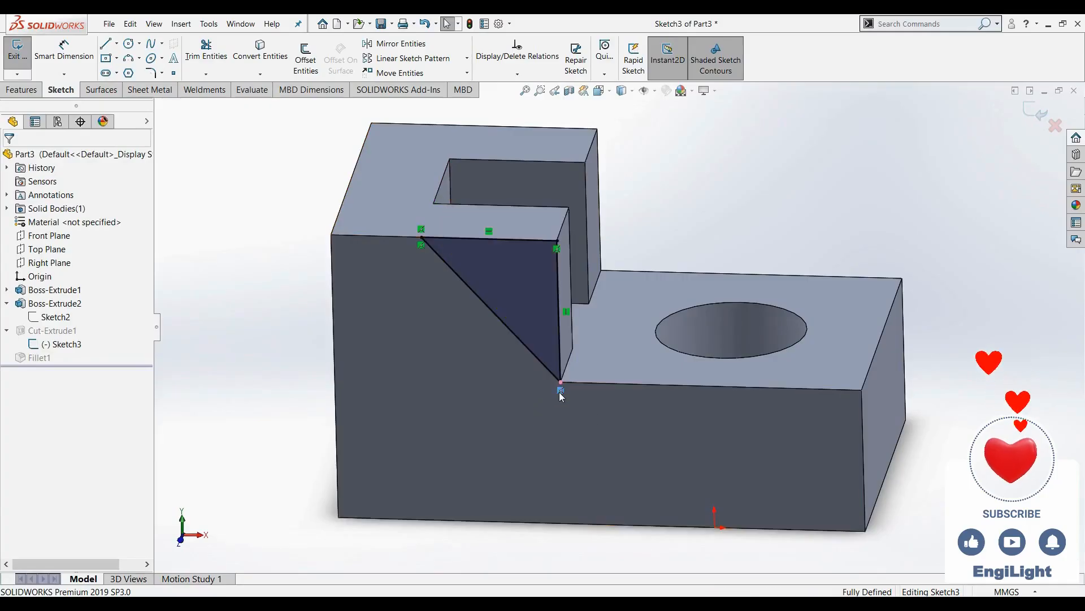
Step: Examine the relations at the triangle's corners from several angles, exit the cut sketch and view the whole bracket
{"action": "middle_click_drag", "start_coordinate": [554, 392], "coordinate": [519, 387]}
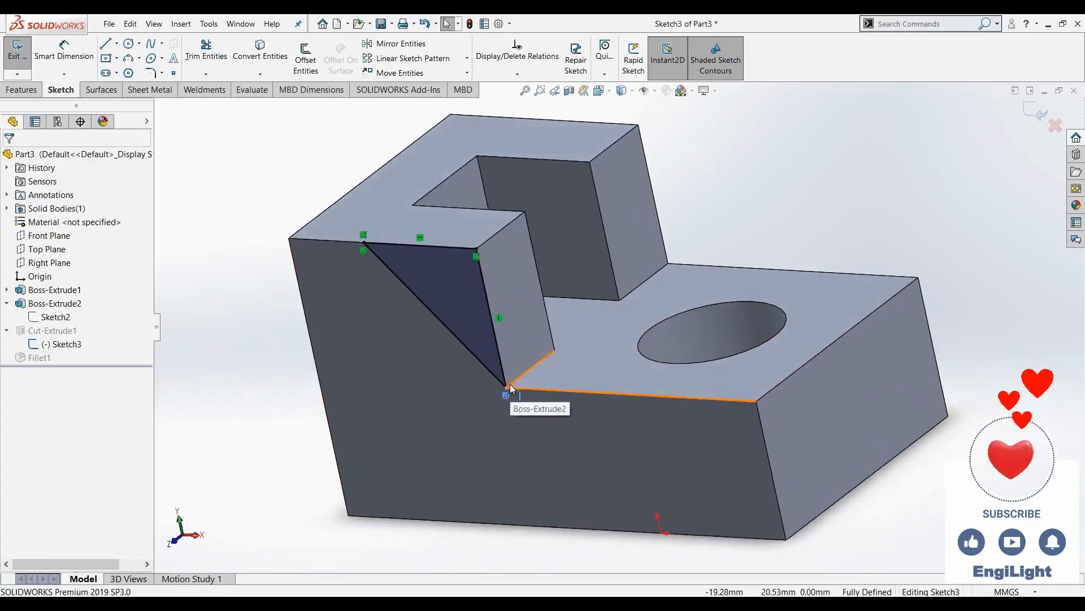
{"action": "middle_click_drag", "start_coordinate": [535, 426], "coordinate": [556, 447]}
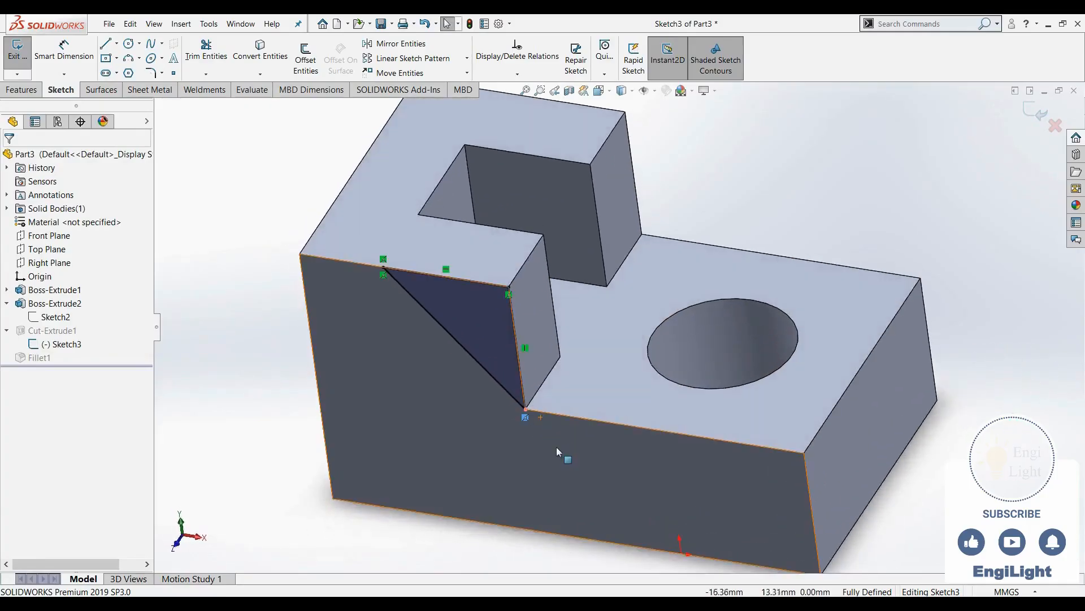
{"action": "left_click", "coordinate": [509, 295]}
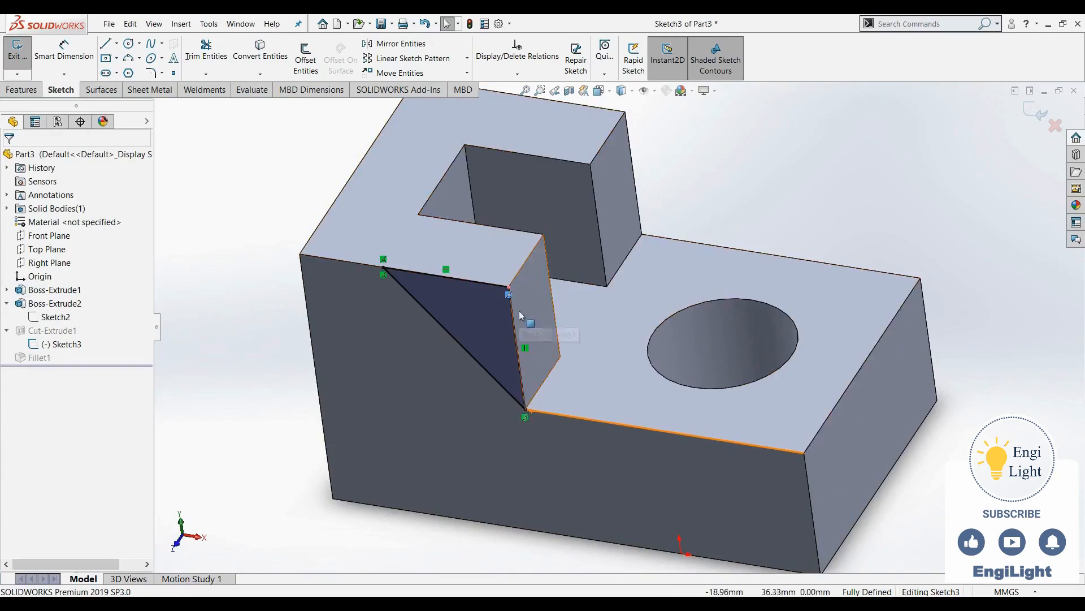
{"action": "middle_click_drag", "start_coordinate": [461, 391], "coordinate": [498, 339]}
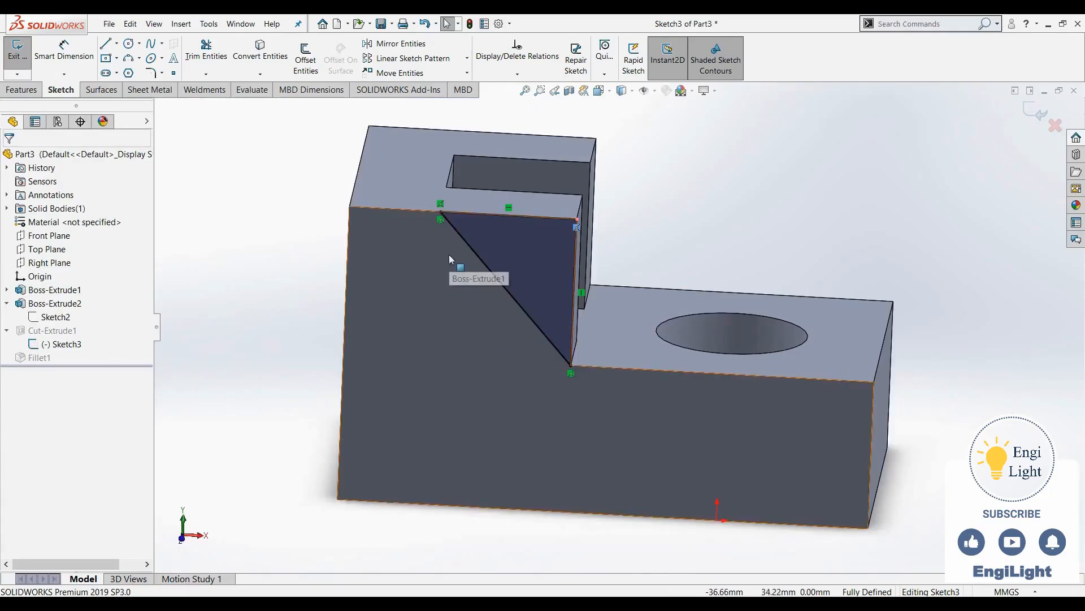
{"action": "left_click", "coordinate": [473, 310]}
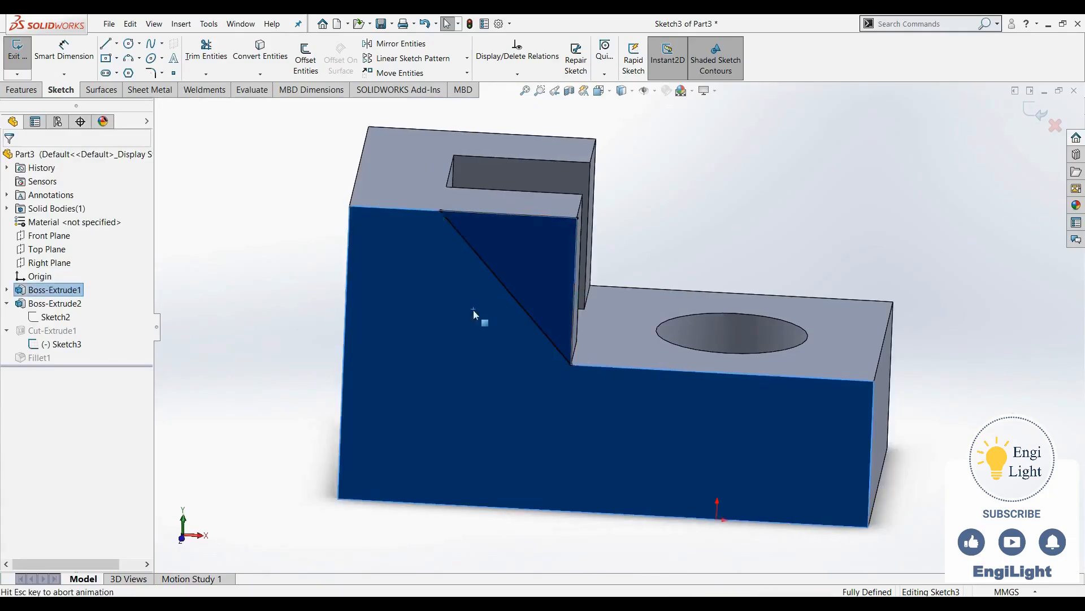
{"action": "key", "text": "ctrl+8"}
{"action": "left_click", "coordinate": [289, 258]}
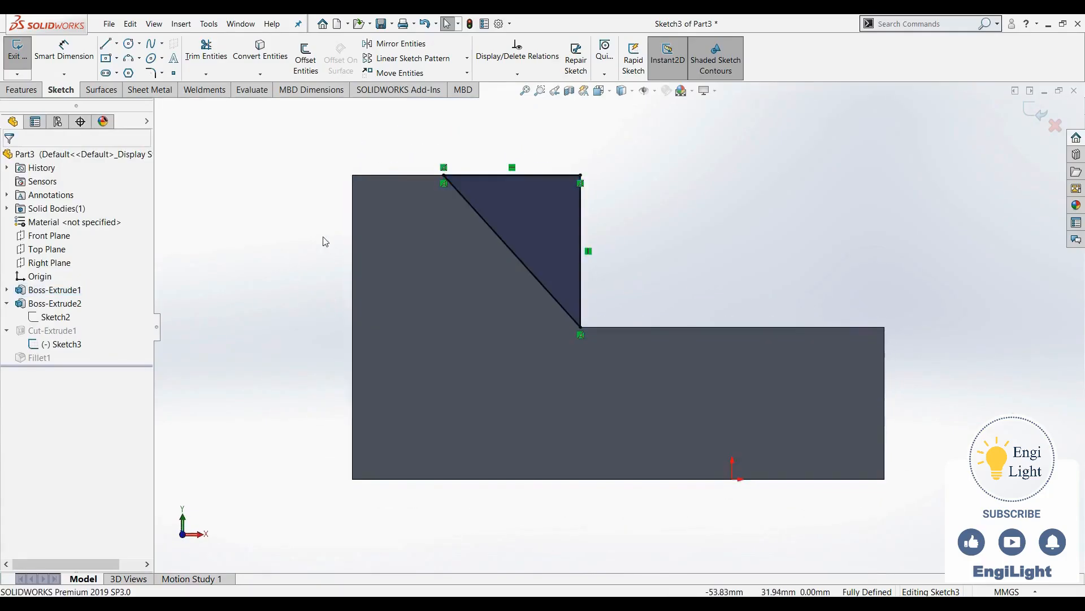
{"action": "middle_click_drag", "start_coordinate": [324, 237], "coordinate": [282, 324]}
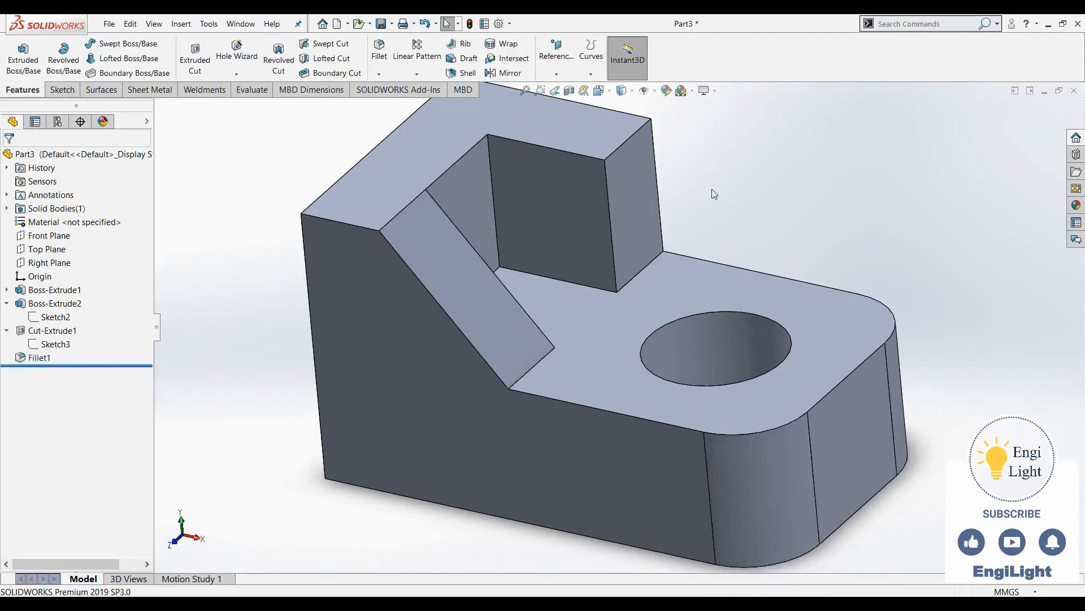
{"action": "key", "text": "f"}
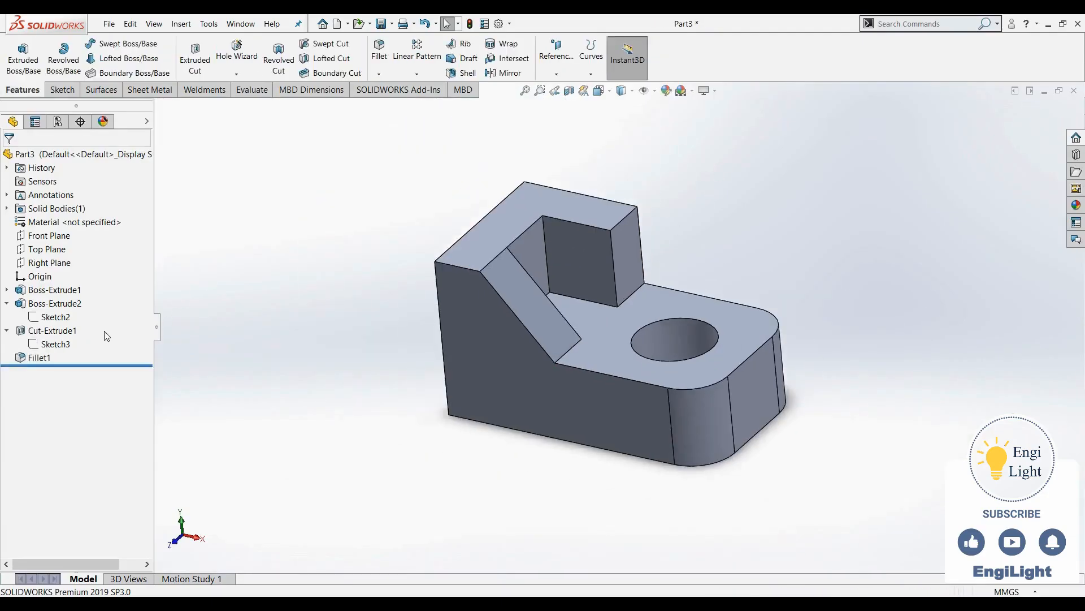
Step: Set the front arm's width to 13 mm in the wall sketch and exit the sketch
{"action": "left_click", "coordinate": [68, 317]}
{"action": "left_click", "coordinate": [76, 283]}
{"action": "double_click", "coordinate": [608, 343]}
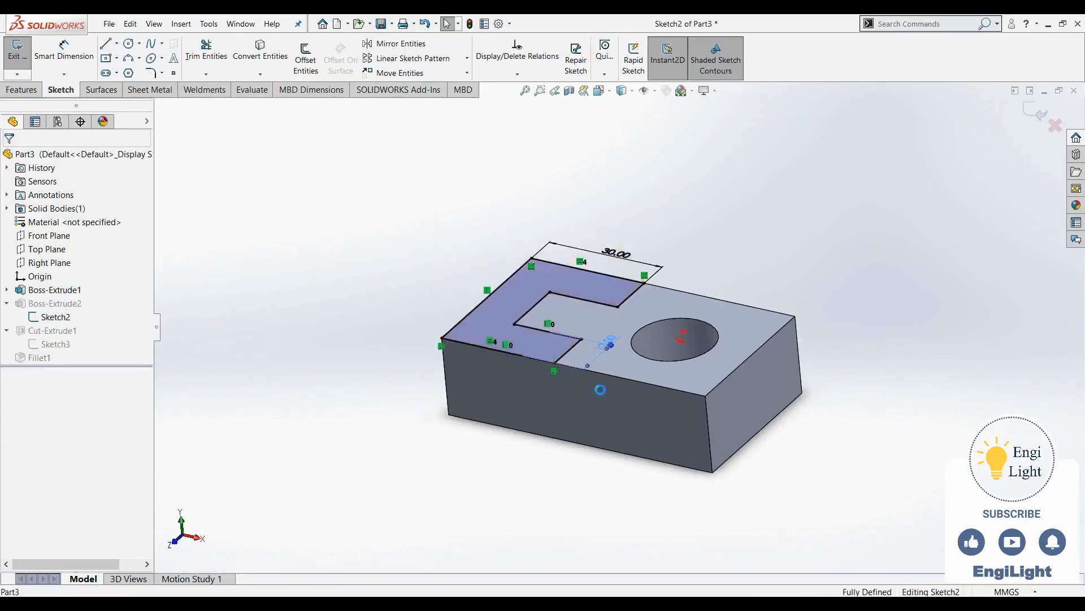
{"action": "type", "text": "13"}
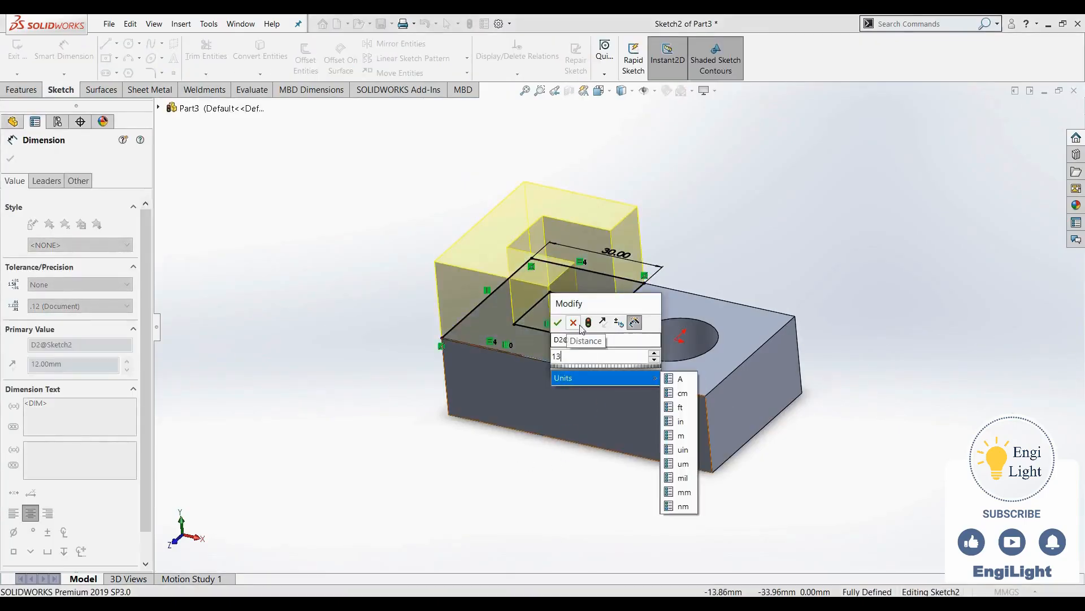
{"action": "key", "text": "Return"}
{"action": "left_click", "coordinate": [1030, 109]}
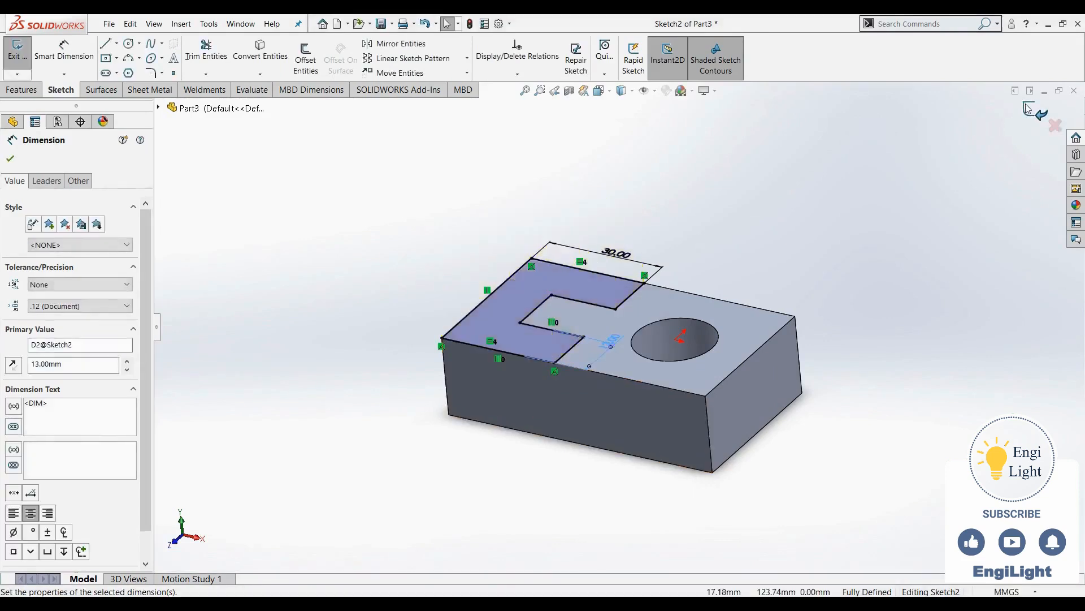